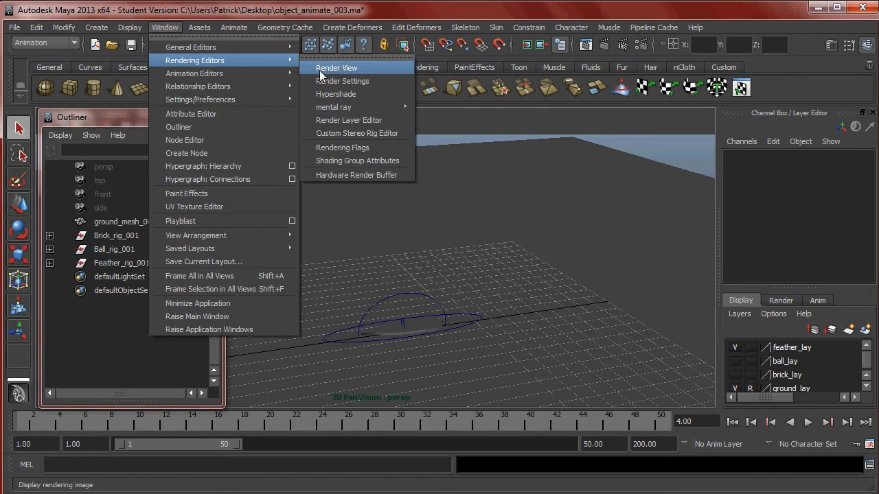
Step: Create a Lambert material in the Hypershade and name it feather_mat
click(338, 94)
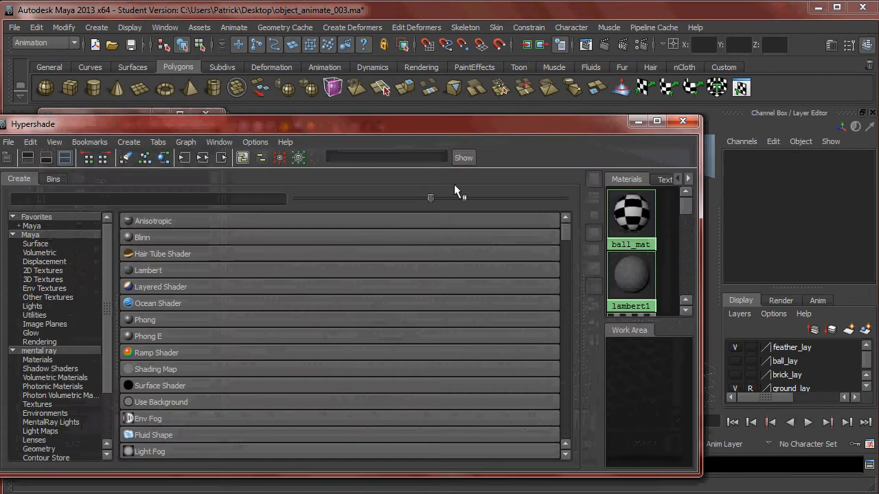
click(149, 271)
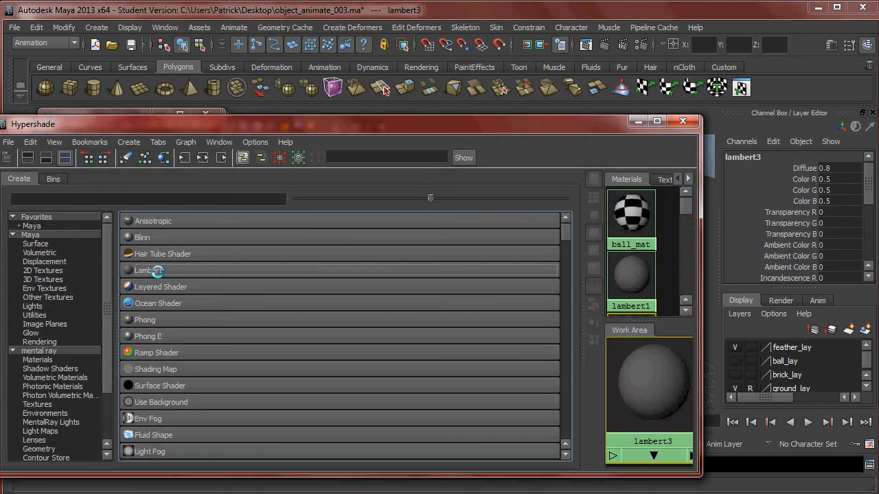
scroll(628, 220, down, 3)
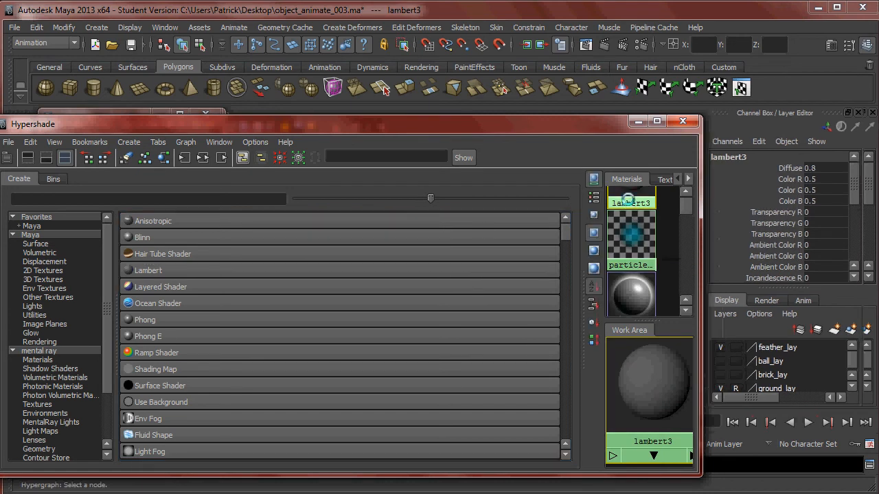
click(639, 122)
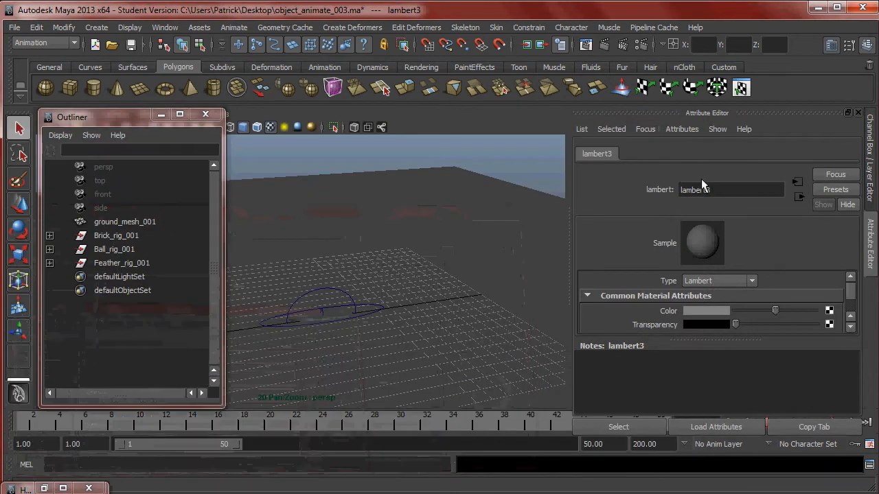
double_click(711, 189)
text(f)
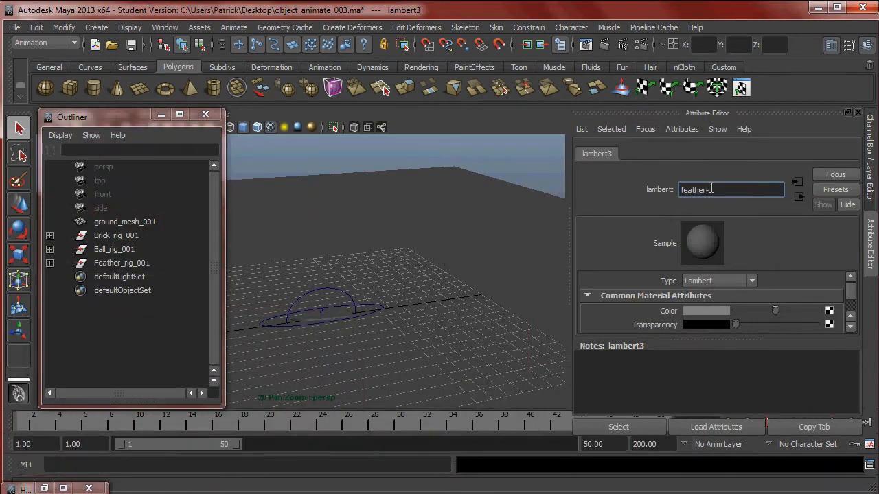
text(eather_mat)
key(Return)
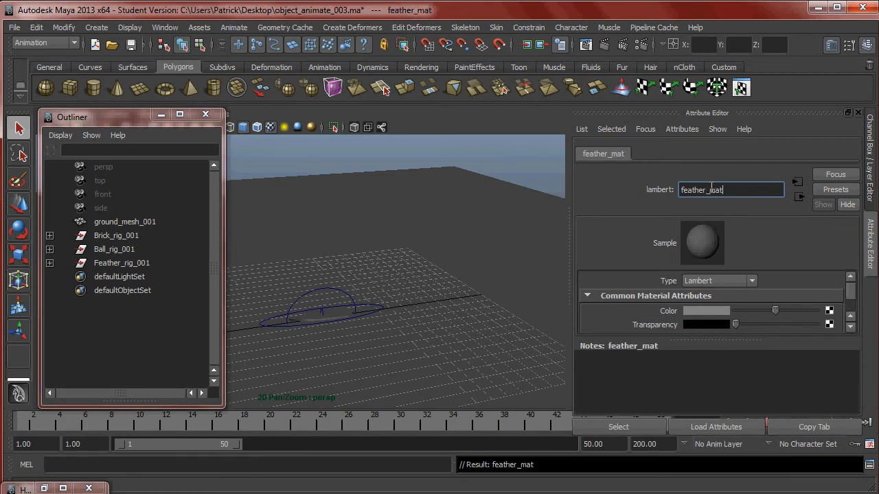
Step: Set the color of feather_mat to a bright light orange
click(707, 311)
mouse_move(842, 306)
mouse_down()
mouse_move(836, 287)
mouse_move(802, 318)
mouse_up()
click(806, 310)
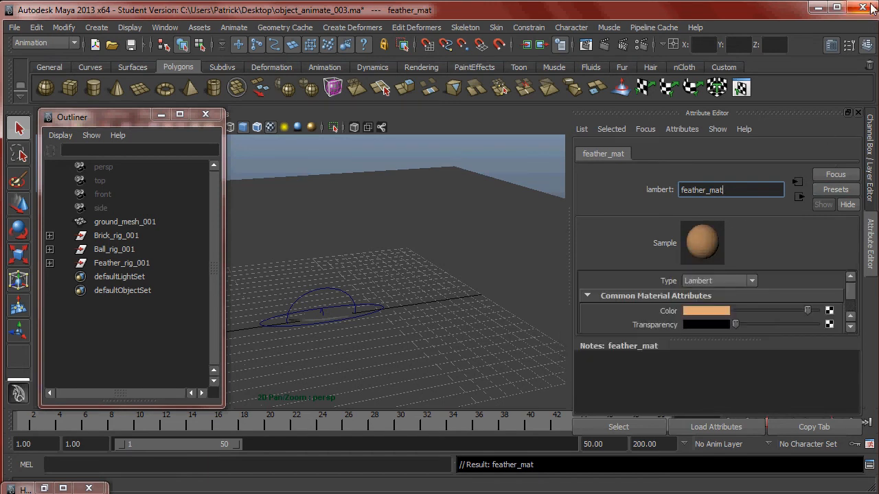
Step: Assign feather_mat to the feather mesh nested under Feather_rig_001's scale handle, and close the Outliner
click(44, 488)
drag(426, 124, 547, 271)
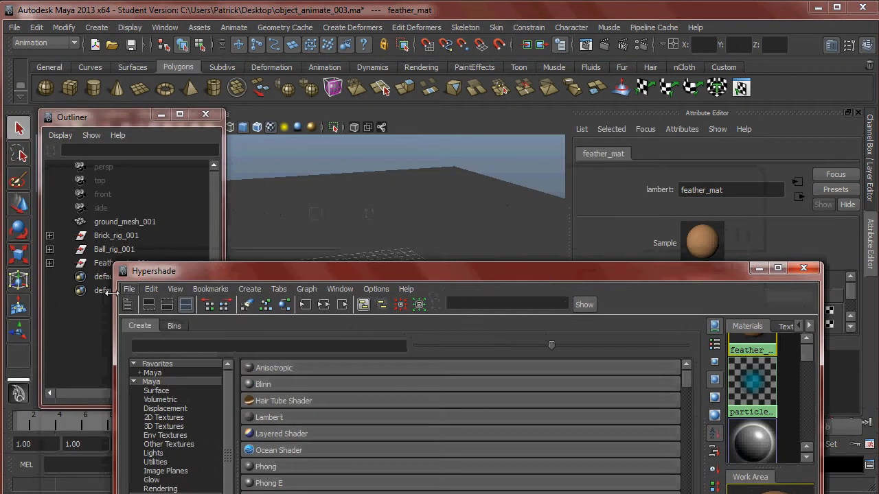
drag(258, 272, 262, 340)
click(53, 262)
click(50, 263)
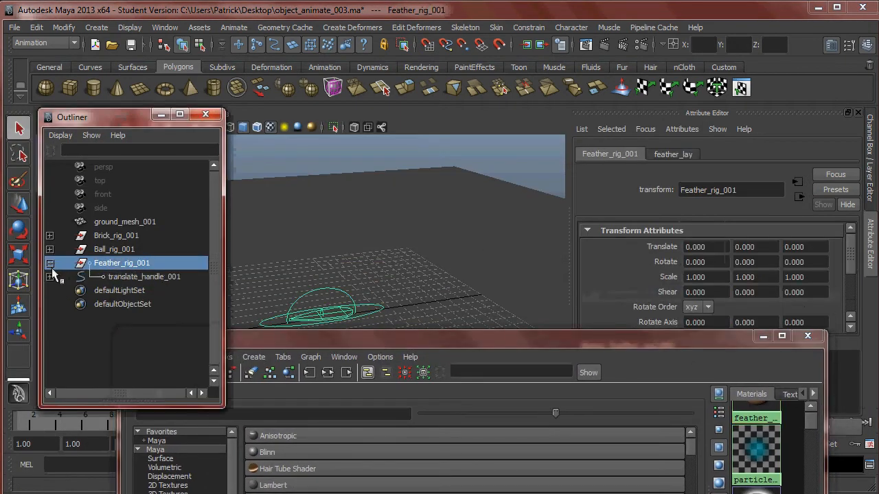
click(50, 277)
click(50, 290)
click(50, 304)
click(137, 319)
drag(286, 337, 194, 155)
scroll(682, 281, up, 3)
right_click(673, 333)
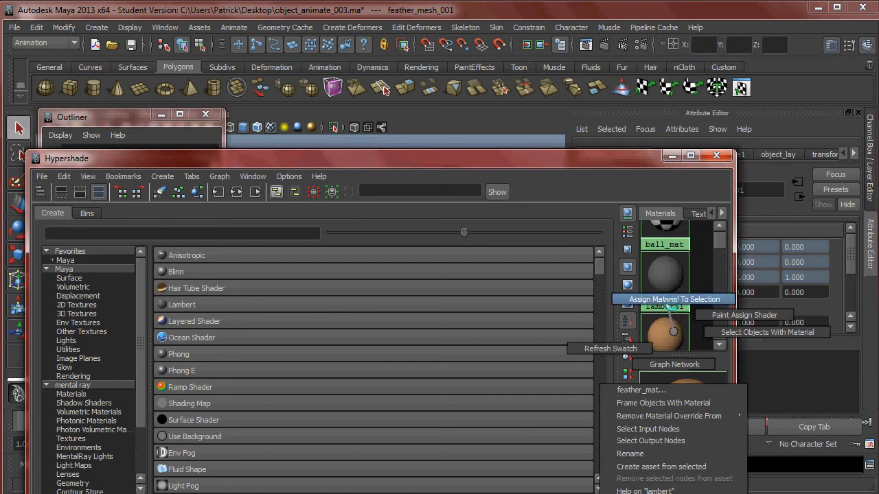
right_drag(667, 304, 668, 305)
click(670, 156)
click(412, 268)
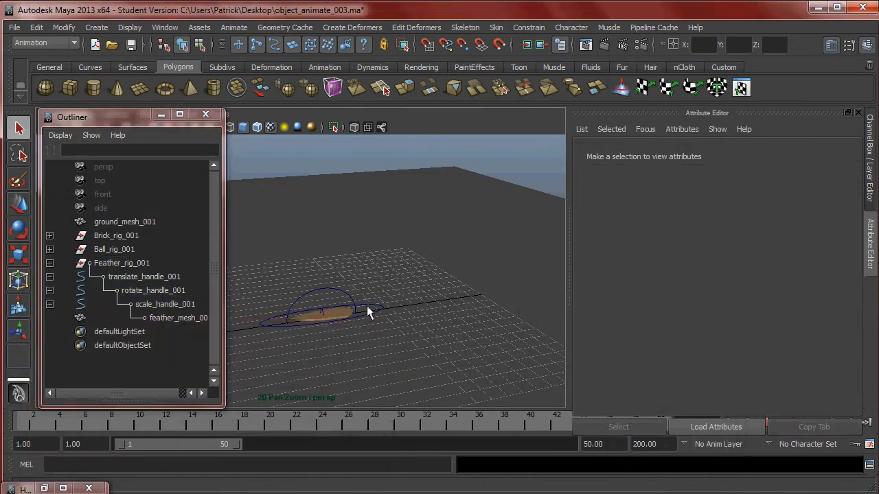
click(206, 114)
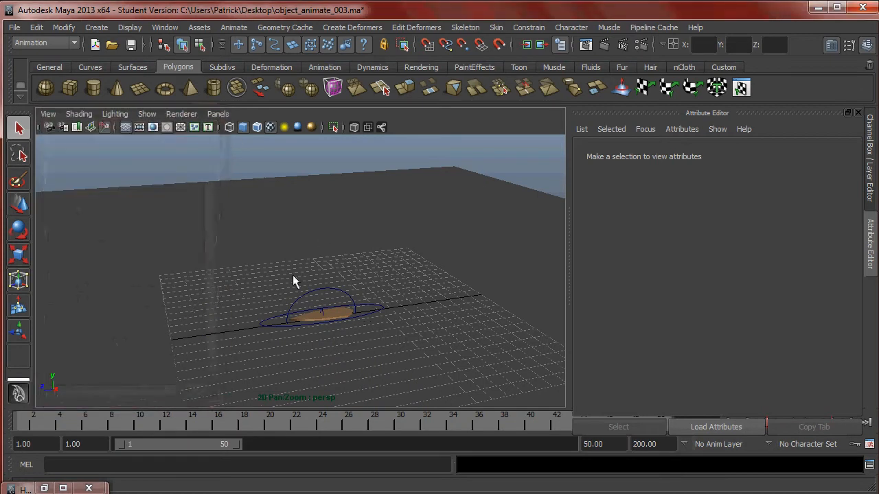
Step: Extend the playback range to frame 137 and select the feather rig's translate handle
drag(236, 448, 435, 433)
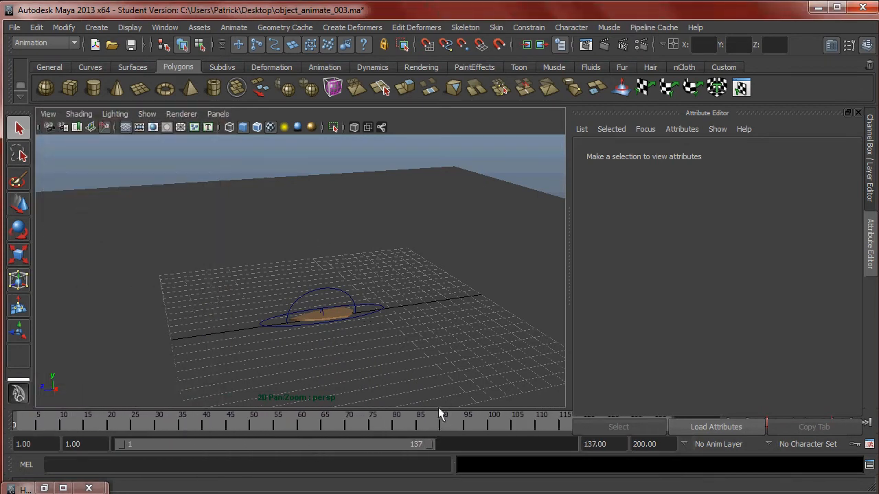
alt+drag(401, 347, 462, 345)
alt+right_drag(467, 345, 390, 316)
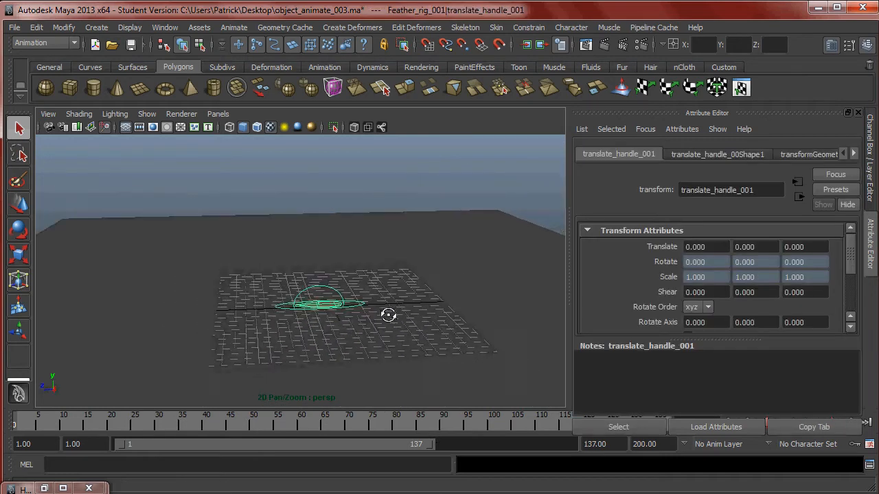
alt+drag(389, 315, 349, 298)
alt+middle_drag(350, 298, 367, 307)
alt+drag(367, 306, 371, 298)
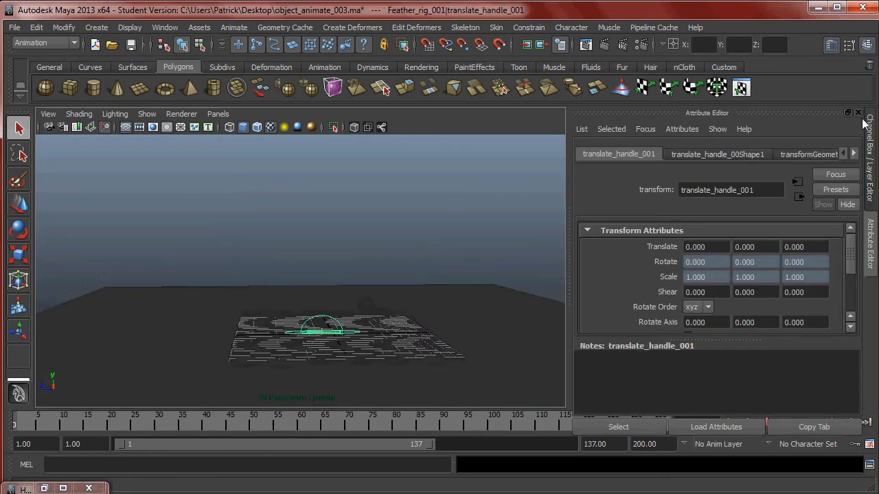
click(859, 112)
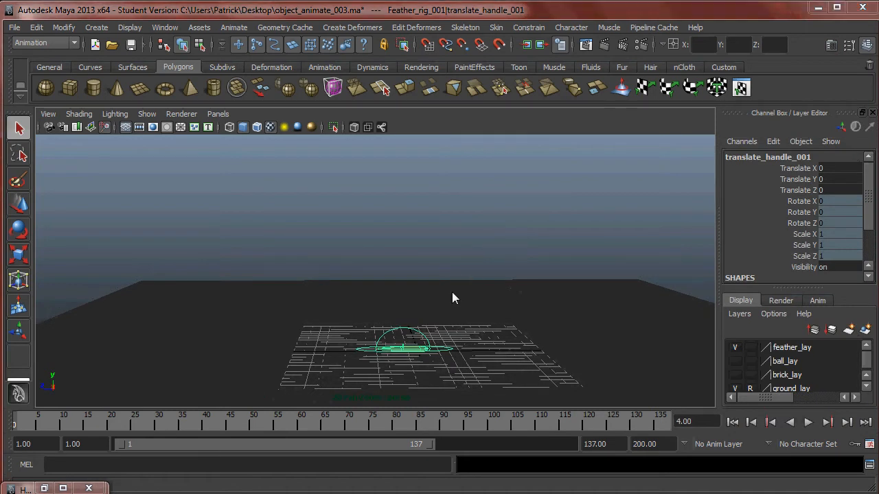
Step: In the side view, key the feather's translate handle at frame 1 with Translate Y about 31.7 and Z about -23.9
key(space)
key(space)
alt+right_drag(583, 309, 349, 272)
alt+middle_drag(348, 272, 373, 324)
alt+right_drag(372, 324, 199, 371)
drag(99, 423, 15, 424)
alt+right_drag(397, 322, 292, 265)
alt+middle_drag(293, 265, 270, 333)
alt+middle_drag(369, 319, 376, 306)
key(w)
drag(326, 366, 438, 191)
alt+right_drag(511, 228, 432, 233)
drag(434, 208, 465, 193)
key(s)
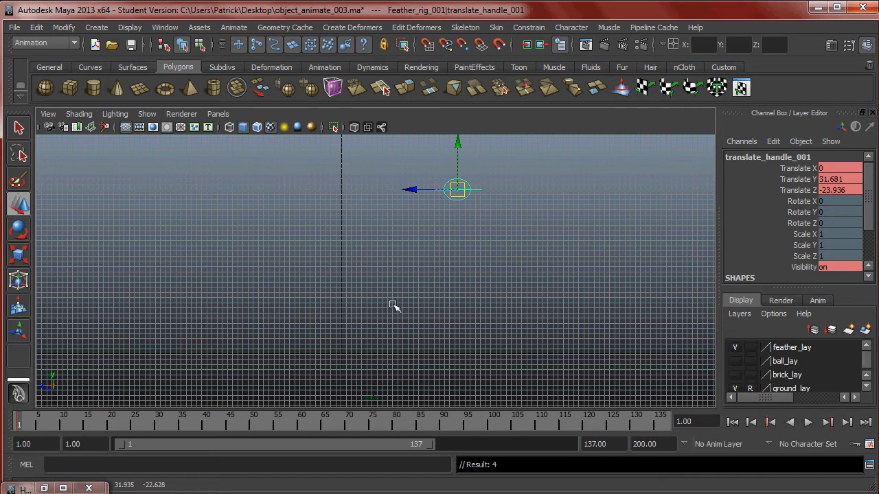
Step: At frame 20, move the translate handle to the other side, about Translate Y 22.6 and Z 12.2
drag(38, 425, 269, 423)
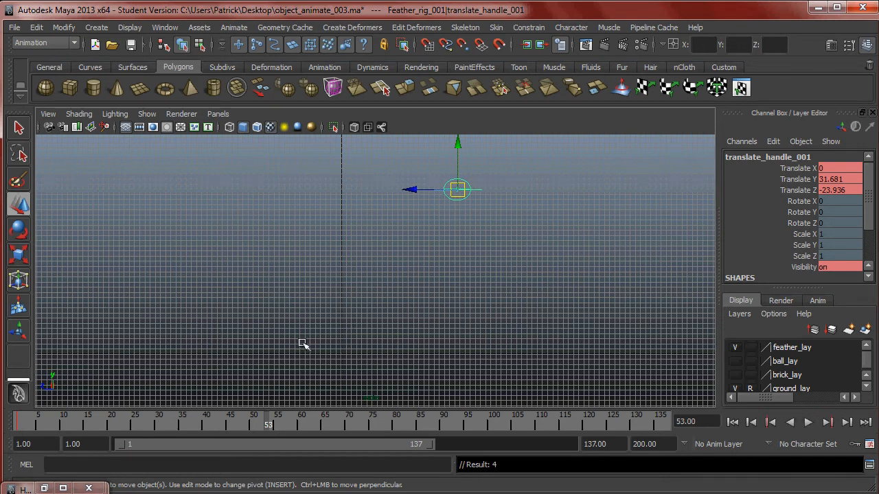
drag(268, 421, 172, 429)
drag(25, 432, 158, 432)
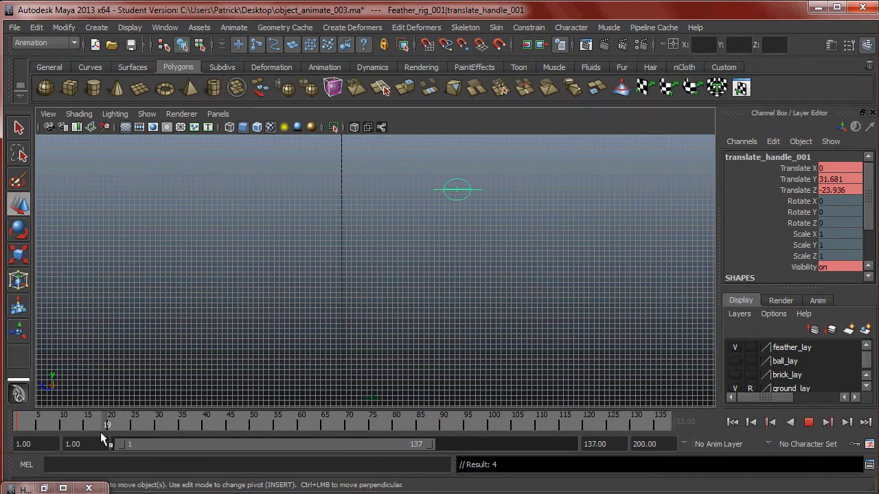
drag(110, 427, 111, 427)
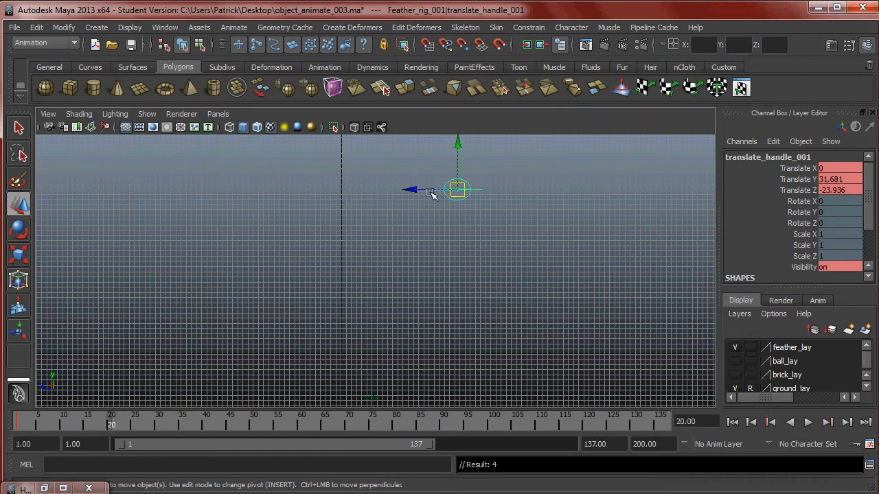
drag(465, 194, 274, 244)
Step: Swing the translate handle to about Y 14.3, Z -14.9 at frame 40 and about Y 8.0, Z 10.9 at frame 60
drag(155, 419, 210, 426)
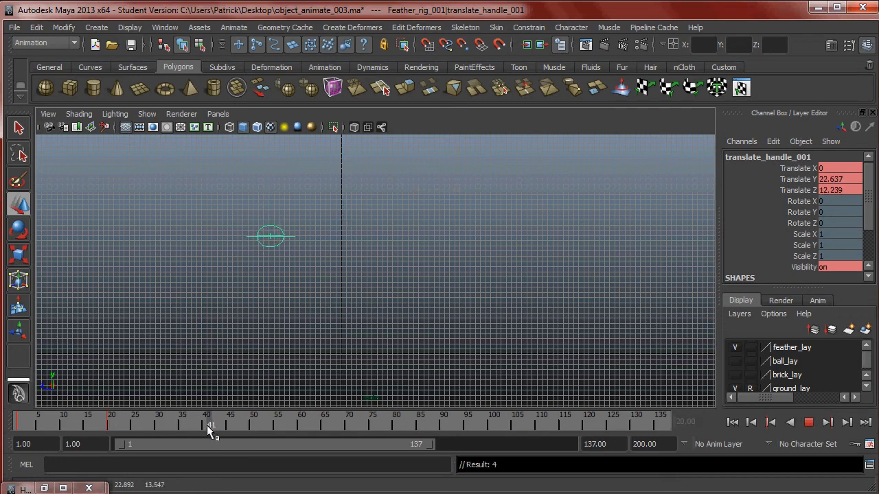
mouse_move(208, 424)
mouse_down()
mouse_move(243, 421)
mouse_move(210, 425)
mouse_up()
drag(275, 236, 410, 283)
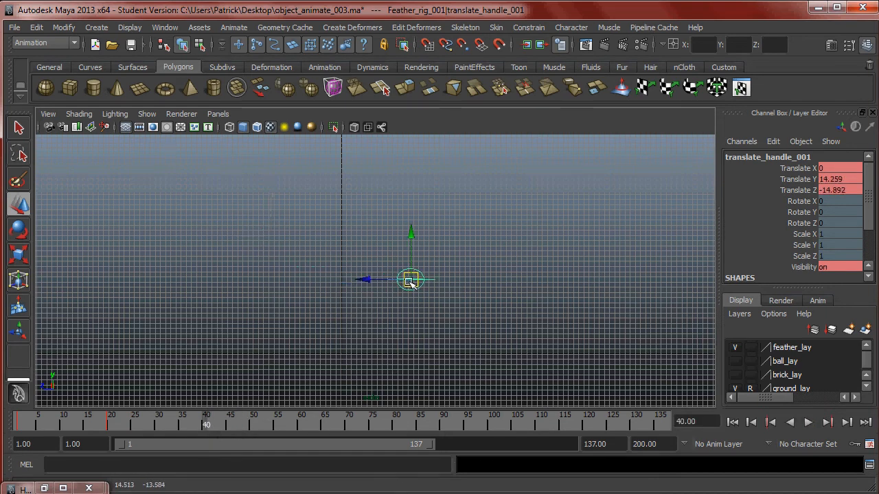
drag(224, 426, 301, 425)
drag(411, 279, 284, 314)
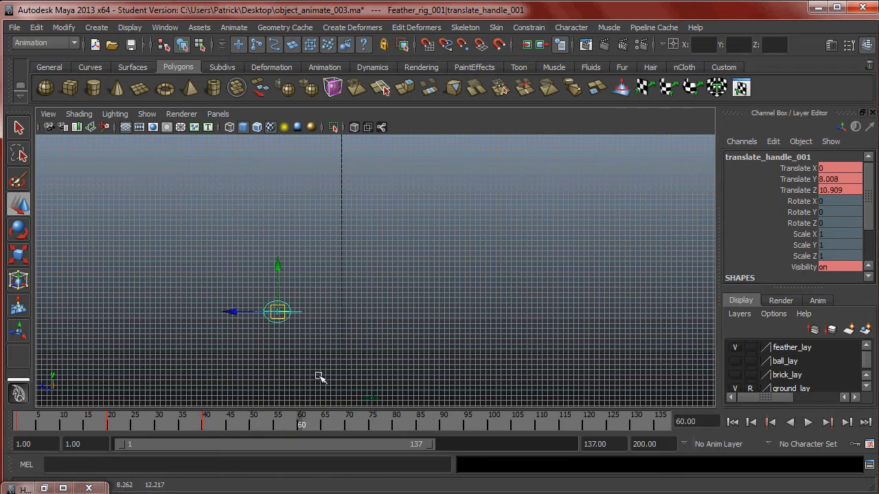
key(alt+v)
Step: At frame 81, move the translate handle down near the ground, about Translate Y 0.4 and Z -12.8, and key it
click(402, 427)
click(276, 312)
drag(277, 312, 401, 352)
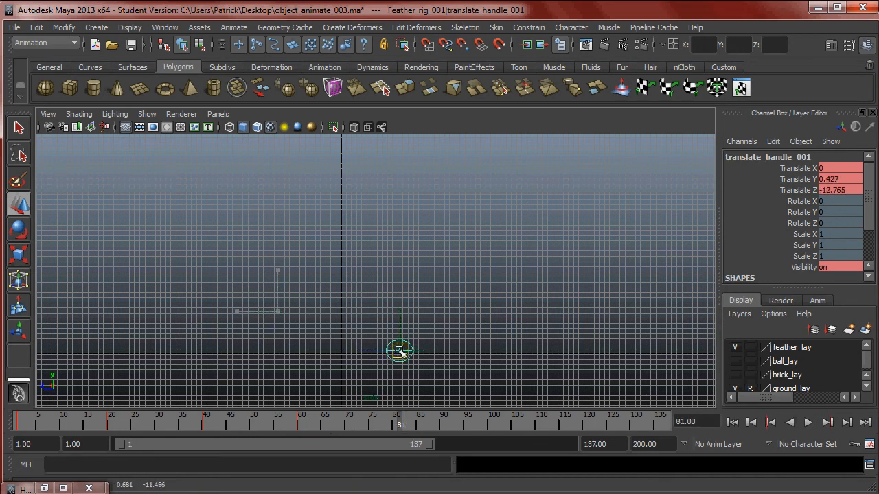
key(s)
Step: Play the feather's falling motion from frame 1 and shorten the playback range to frame 87
key(alt+v)
key(alt+v)
drag(35, 423, 26, 424)
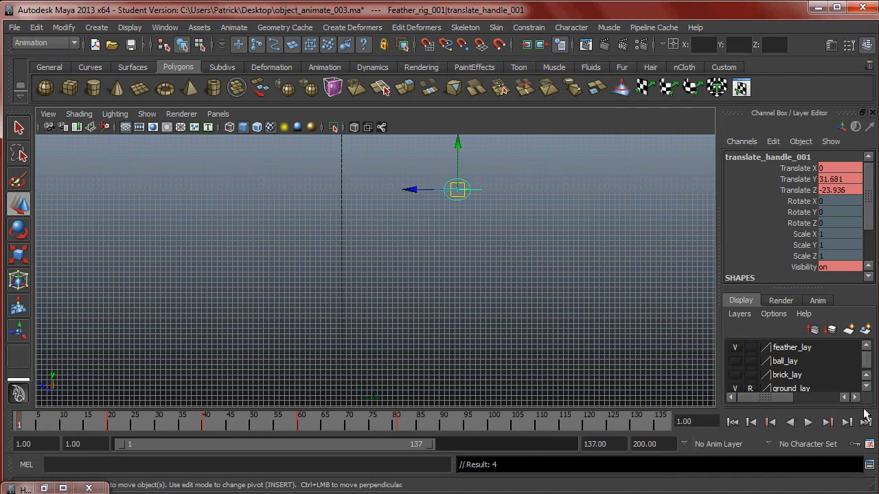
click(808, 422)
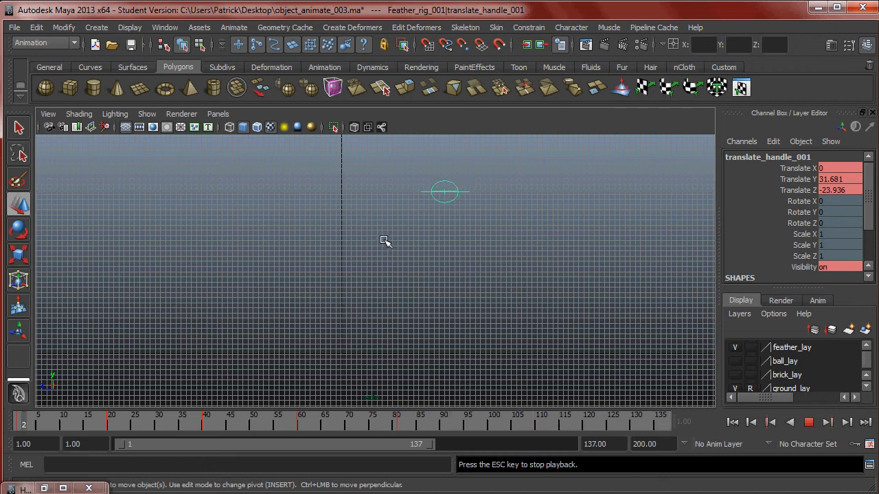
drag(431, 443, 322, 433)
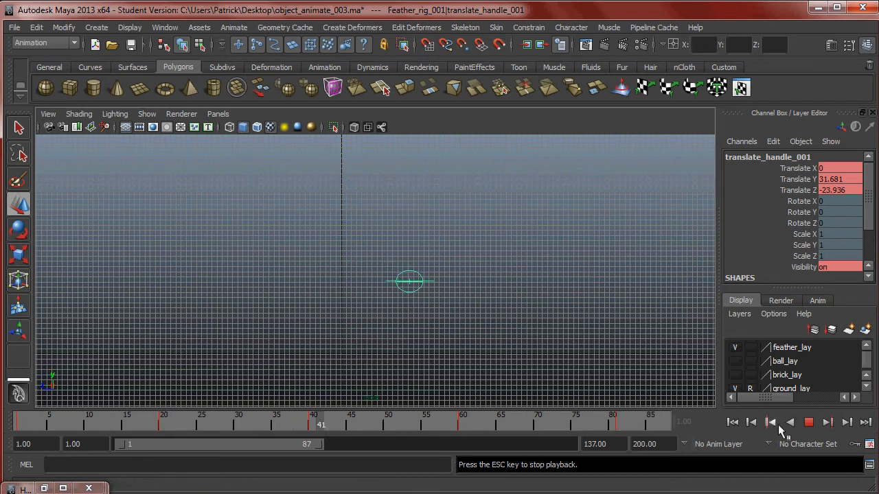
click(813, 424)
Step: At frame 14, lower the translate handle to about Translate Y 22.3 and Z 2.2 to curve the first swing
drag(262, 423, 96, 420)
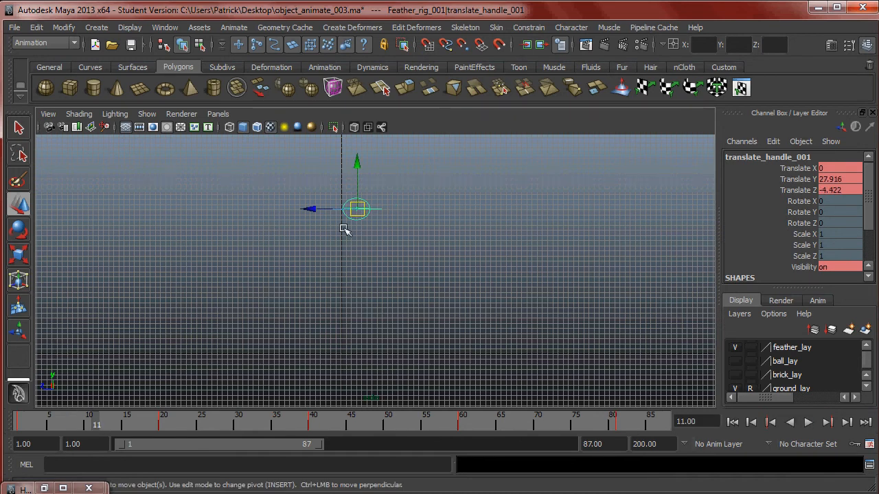
key(alt+v)
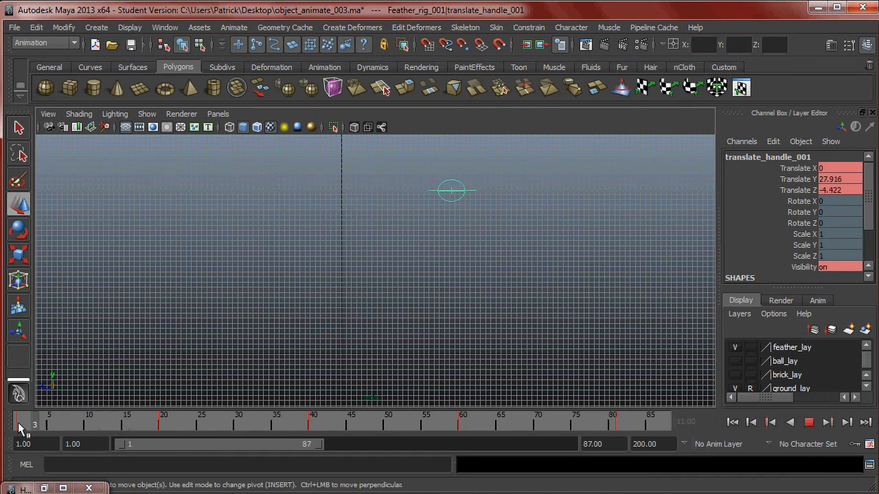
click(165, 426)
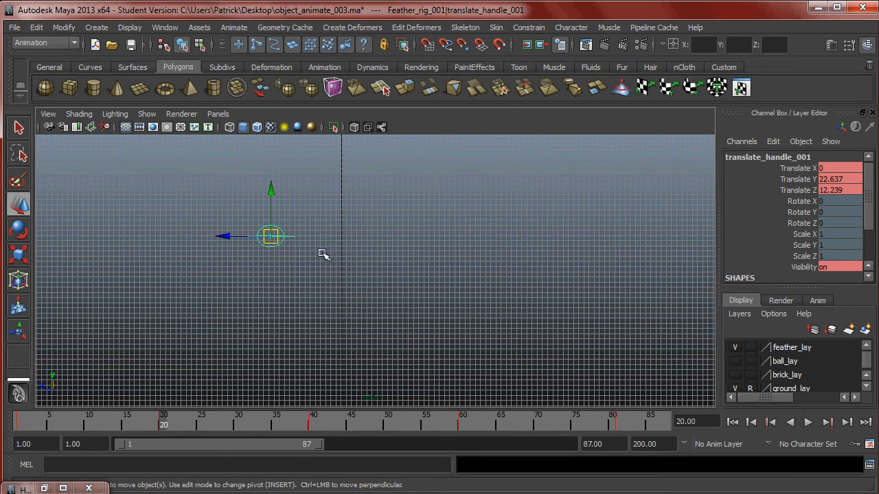
drag(162, 421, 129, 419)
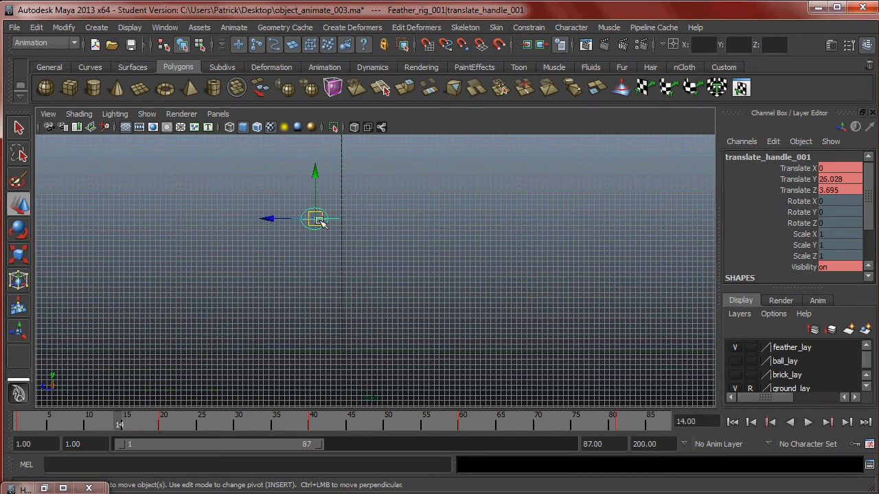
drag(320, 221, 327, 240)
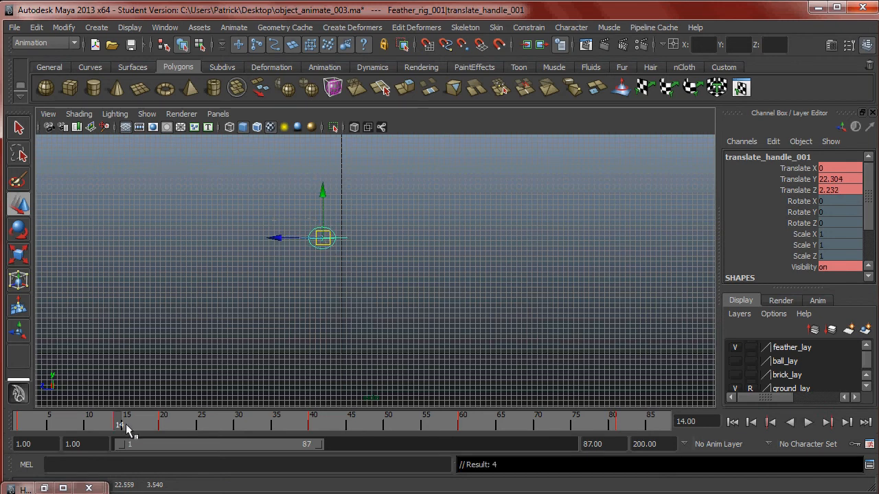
Step: Review the adjusted swing, raise the translate handle at frame 20 to about Translate Y 23.7, and replay the motion
click(808, 423)
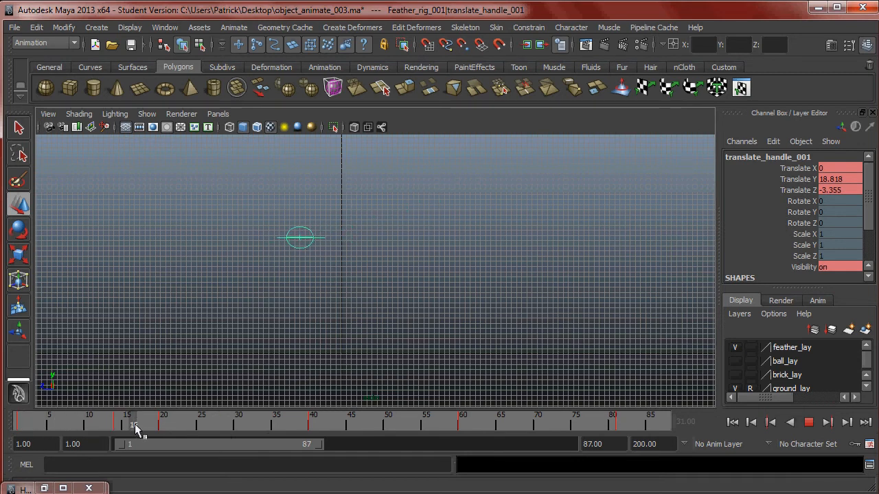
key(Escape)
drag(273, 192, 274, 186)
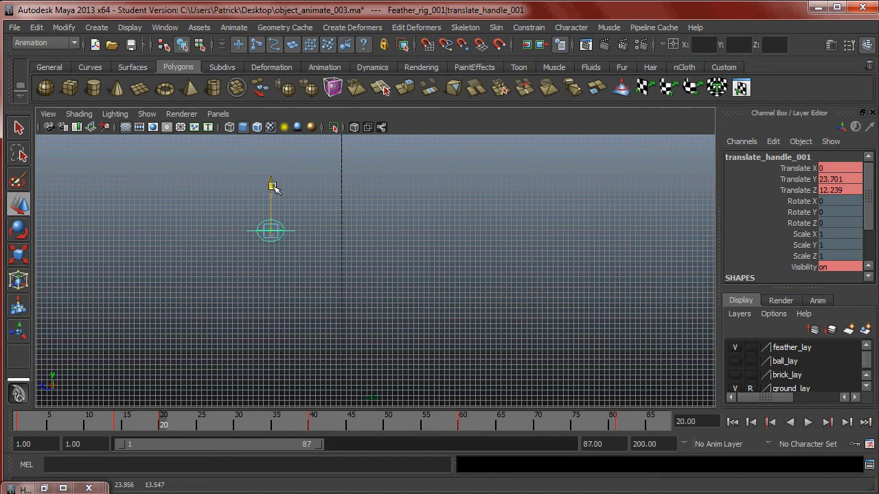
key(alt+v)
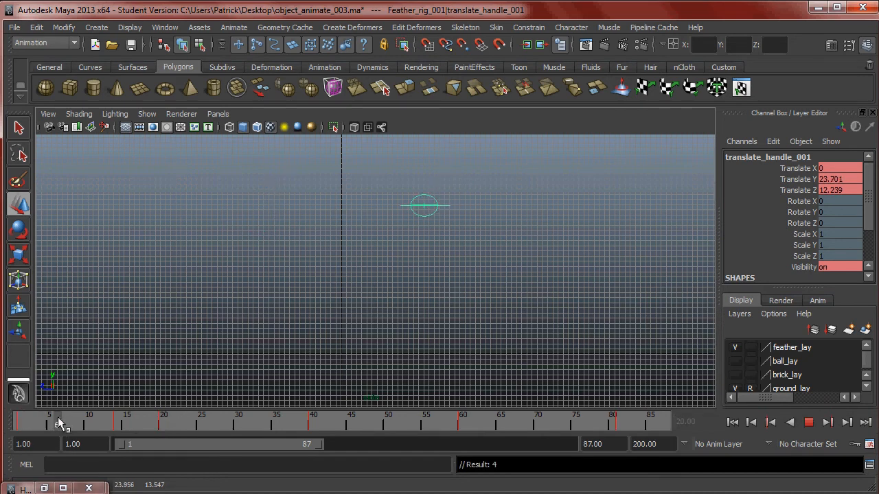
Step: Lower the translate handle at frame 35 to about Translate Y 12.3 and Z -10.7, and at frame 55 to about Y 7.7 and Z 6.9
mouse_move(127, 416)
mouse_down()
mouse_move(318, 425)
mouse_move(274, 424)
mouse_up()
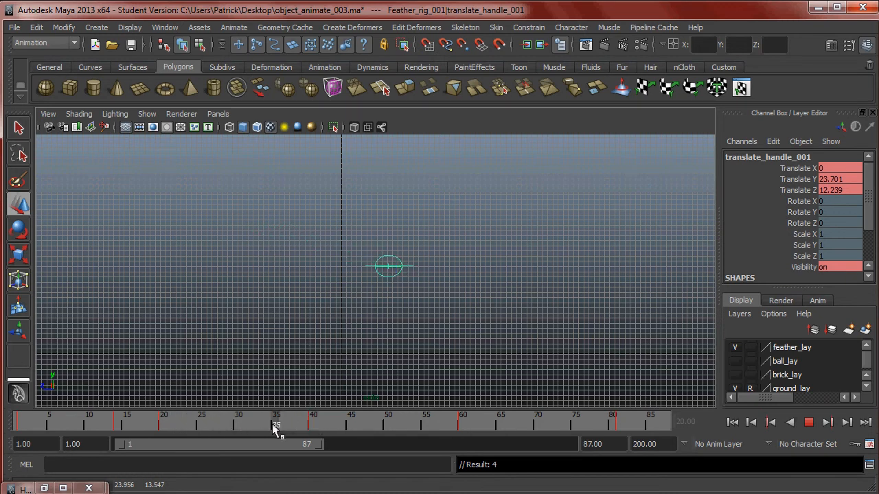
drag(389, 221, 392, 246)
mouse_move(278, 422)
mouse_down()
mouse_move(160, 422)
mouse_move(261, 427)
mouse_move(362, 414)
mouse_move(269, 422)
mouse_move(29, 402)
mouse_move(213, 423)
mouse_move(313, 410)
mouse_move(189, 424)
mouse_up()
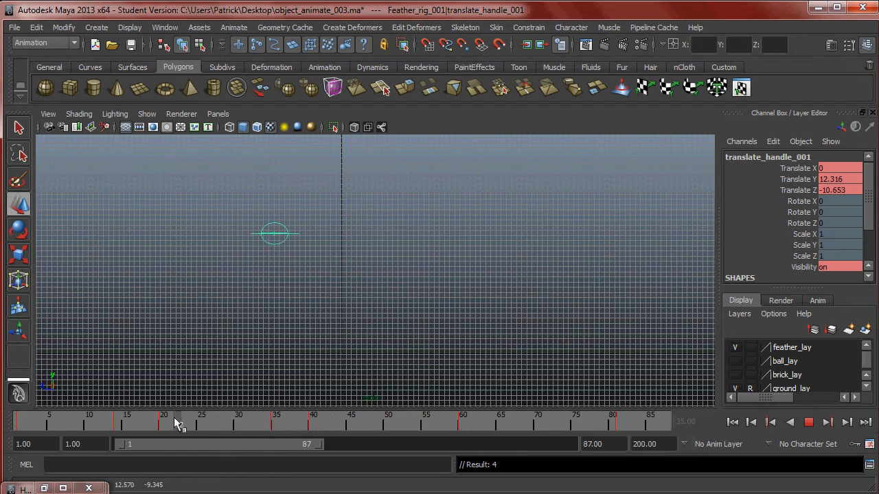
drag(278, 422, 427, 428)
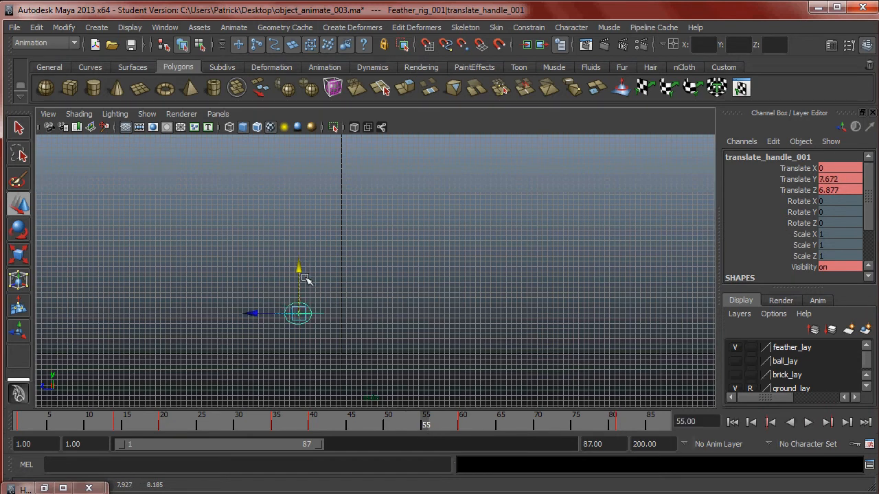
Step: At frame 87, slide the translate handle along the ground to about Translate Z -16.1
mouse_move(425, 417)
mouse_down()
mouse_move(298, 424)
mouse_move(620, 424)
mouse_up()
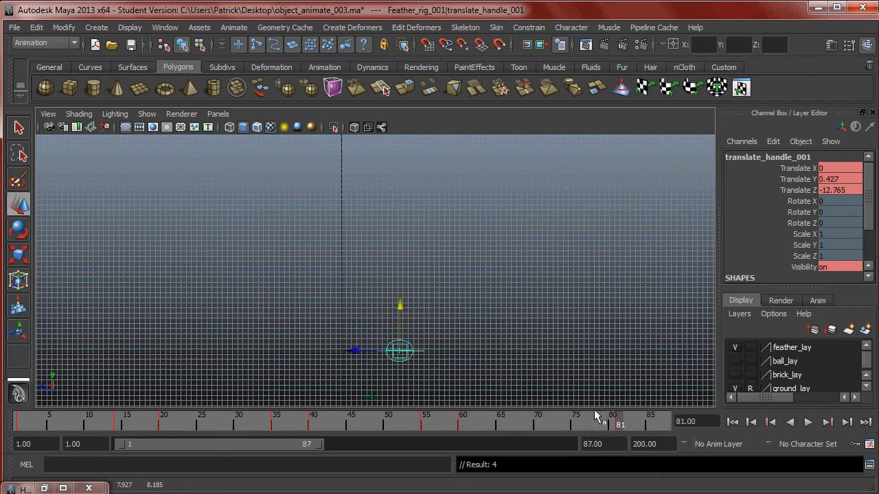
key(alt+v)
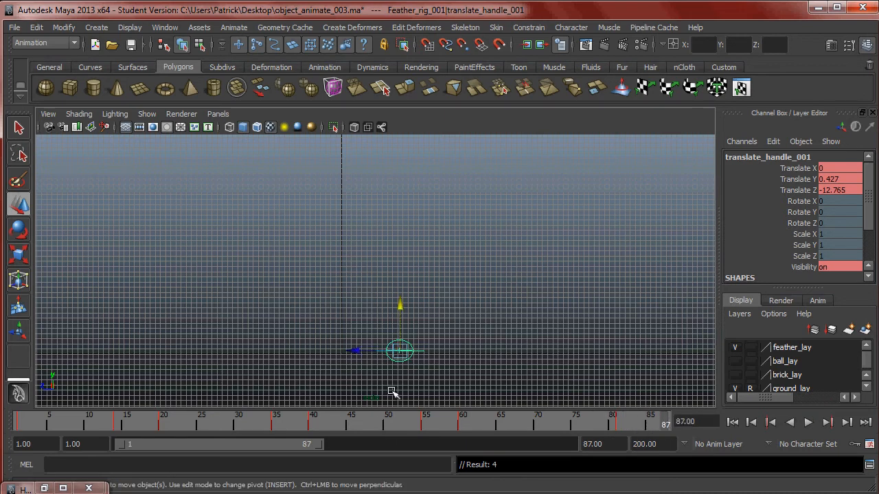
drag(357, 351, 375, 350)
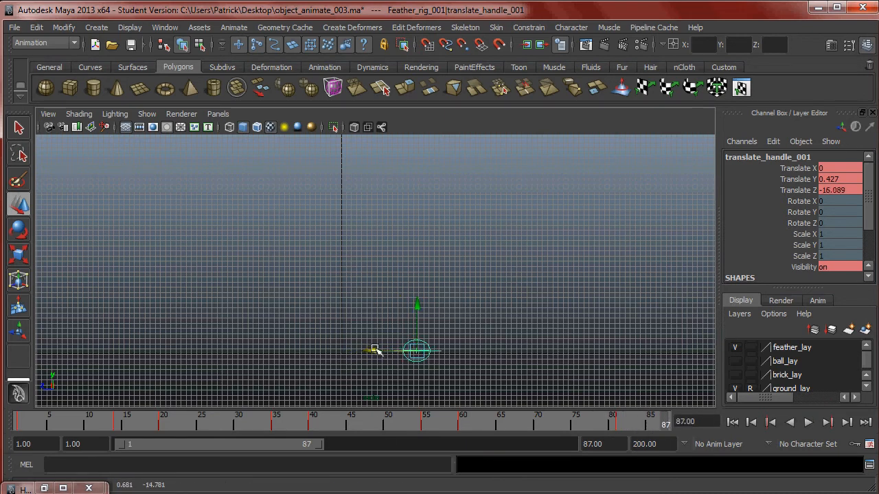
Step: Play and scrub through the fall, checking the second swing between about frames 28 and 42
drag(657, 416, 277, 422)
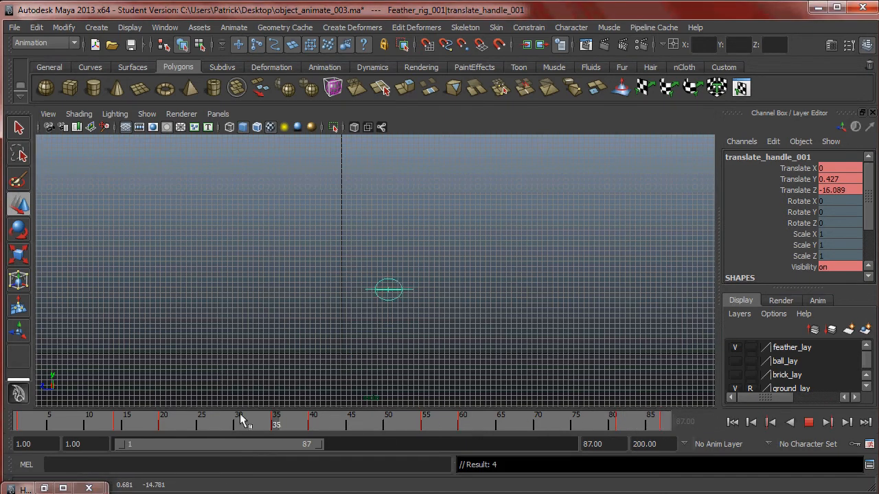
click(806, 422)
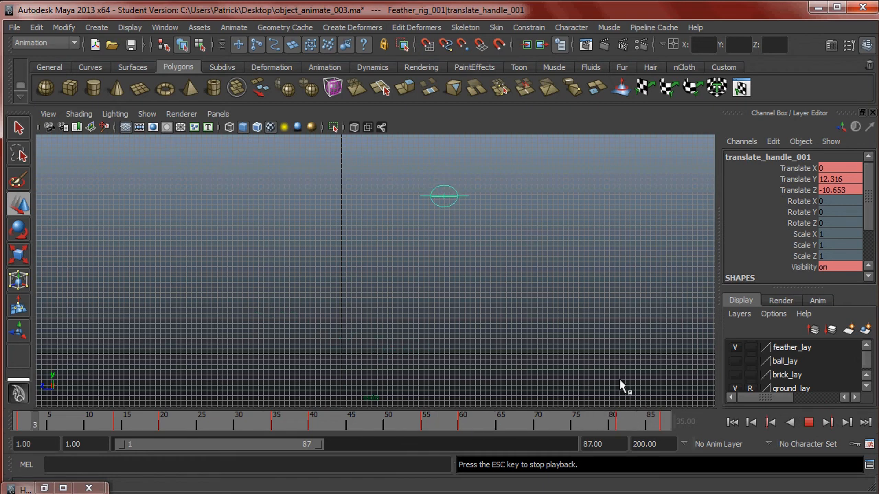
key(Escape)
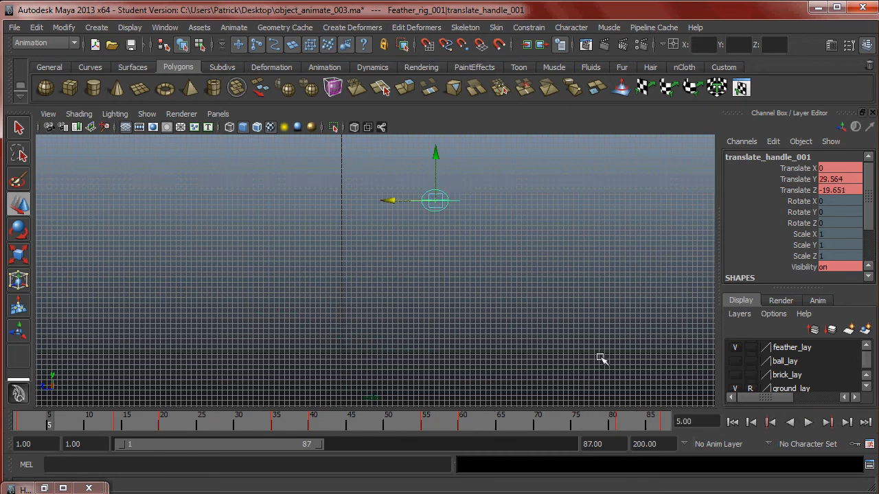
click(808, 422)
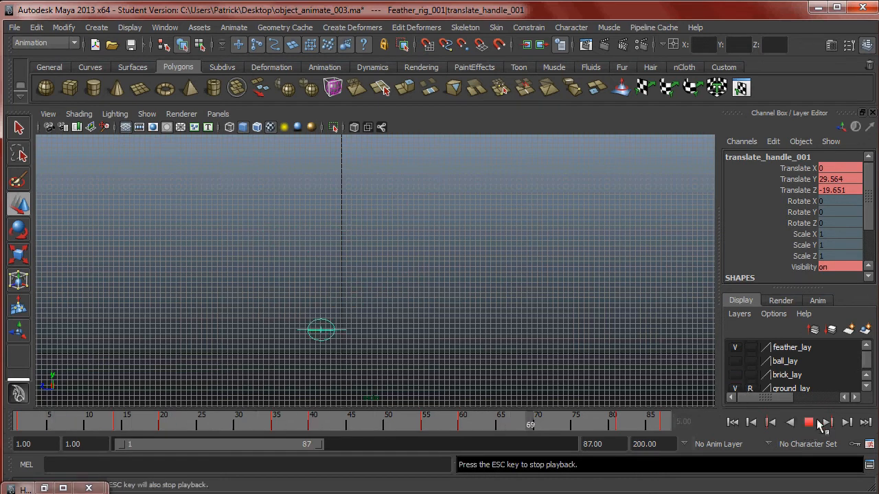
key(Escape)
key(alt+v)
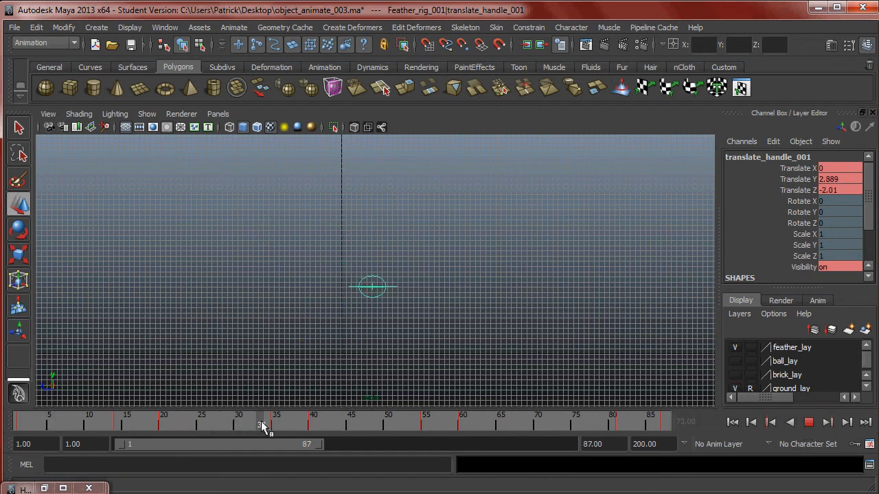
mouse_move(290, 427)
mouse_down()
mouse_move(391, 423)
mouse_move(310, 419)
mouse_move(329, 420)
mouse_up()
key(alt+v)
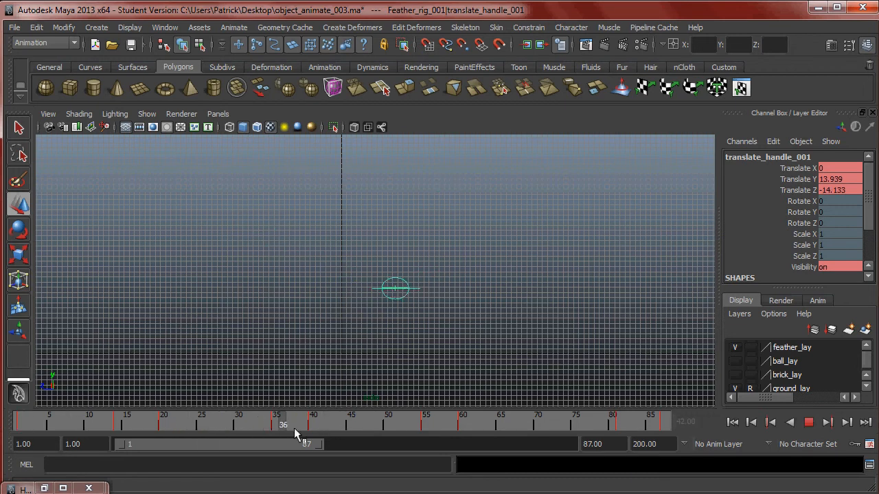
drag(250, 427, 223, 427)
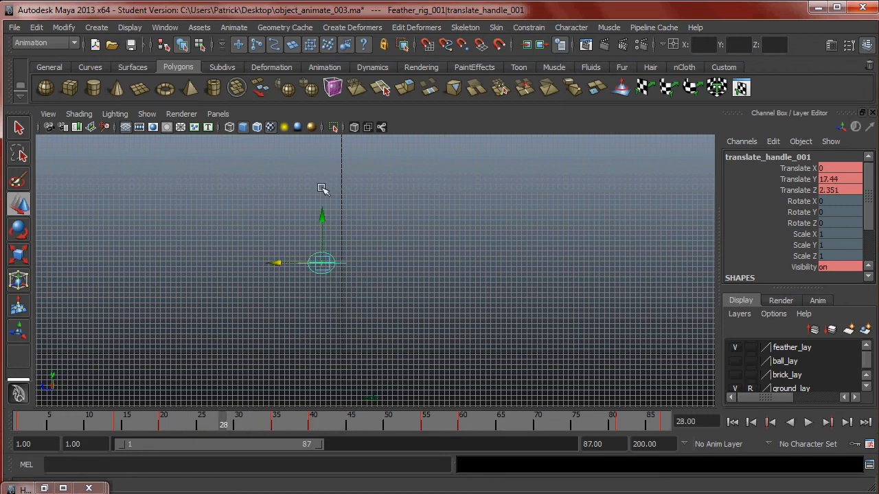
Step: Open the Graph Editor for the translate handle's animation curves and move its window slightly higher
click(164, 28)
mouse_move(199, 73)
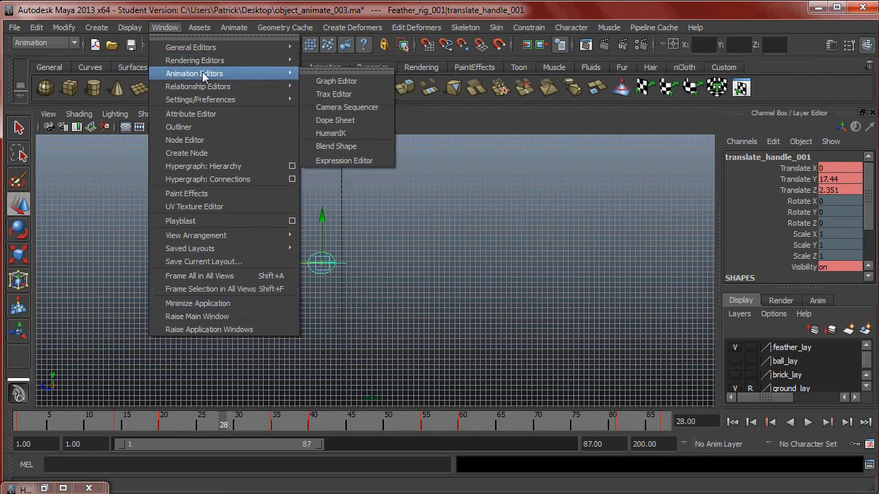
click(338, 81)
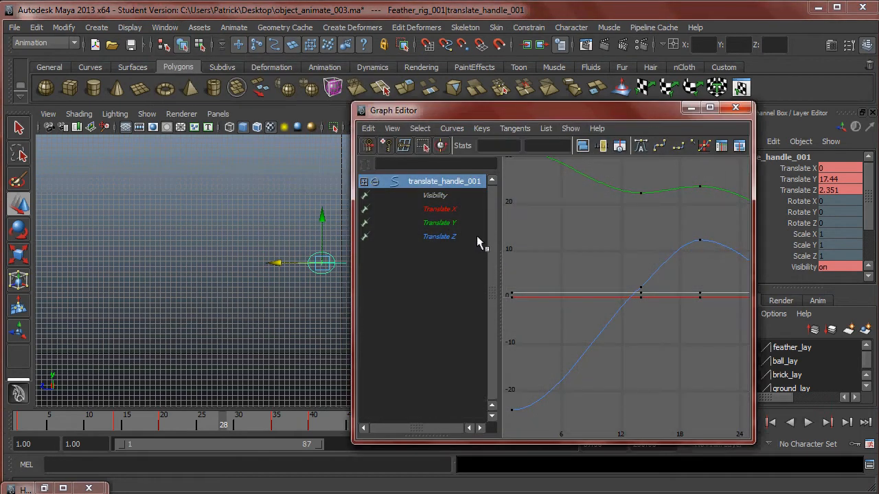
mouse_move(561, 111)
mouse_down()
mouse_move(478, 105)
mouse_move(553, 97)
mouse_up()
Step: Scrub the motion up to frame 40 and examine the Translate Z and Translate Y curves against the swings
key(alt+v)
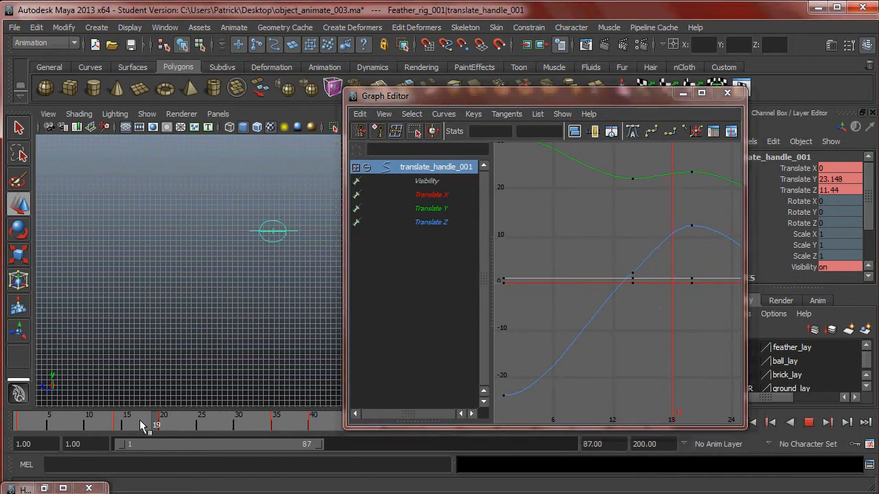
key(alt+v)
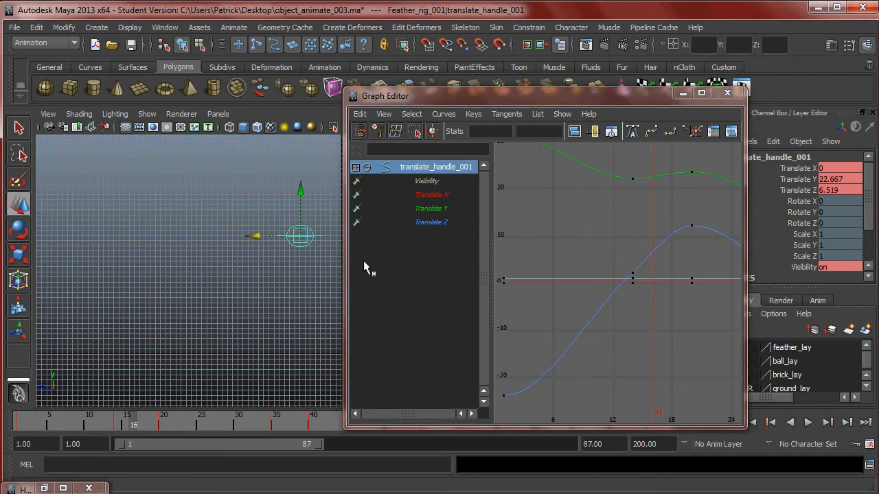
click(443, 211)
click(437, 224)
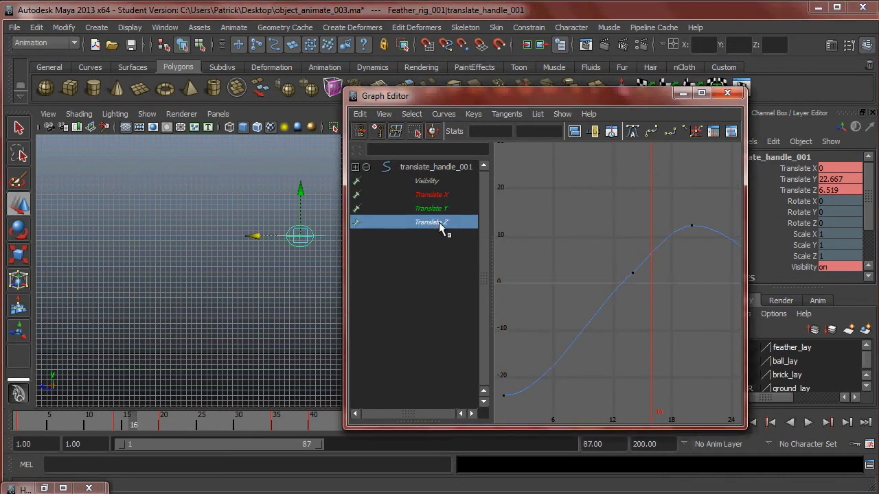
mouse_move(663, 306)
alt+right_down()
mouse_move(521, 301)
mouse_move(632, 314)
mouse_move(598, 314)
mouse_move(681, 306)
alt+right_up()
drag(263, 420, 172, 419)
click(453, 207)
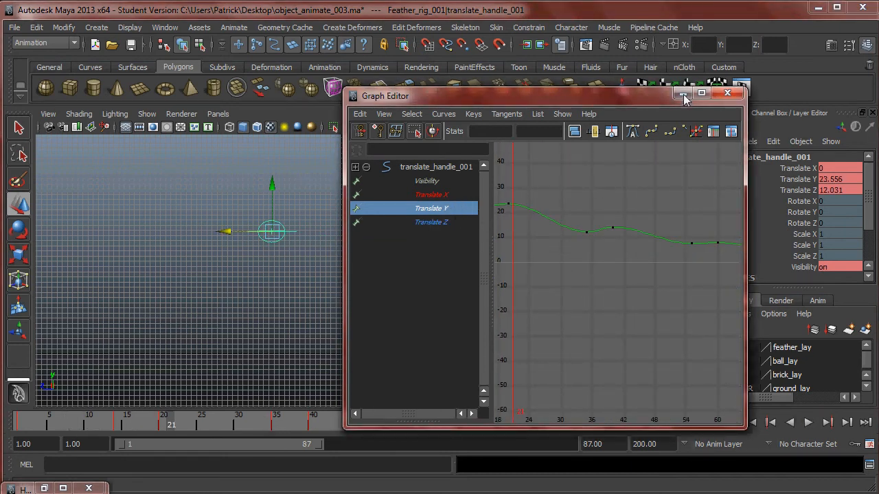
click(683, 93)
key(alt+v)
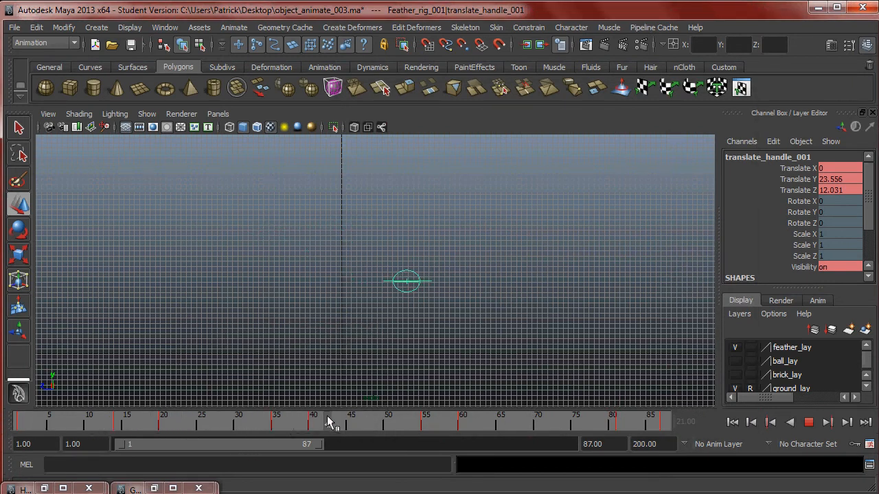
mouse_move(328, 423)
mouse_down()
mouse_move(275, 429)
mouse_move(351, 429)
mouse_move(313, 428)
mouse_up()
Step: On the Translate Y curve, tilt the tangent of the frame 40 key so the curve leaves it upward
click(162, 491)
alt+middle_drag(573, 281, 521, 298)
click(444, 222)
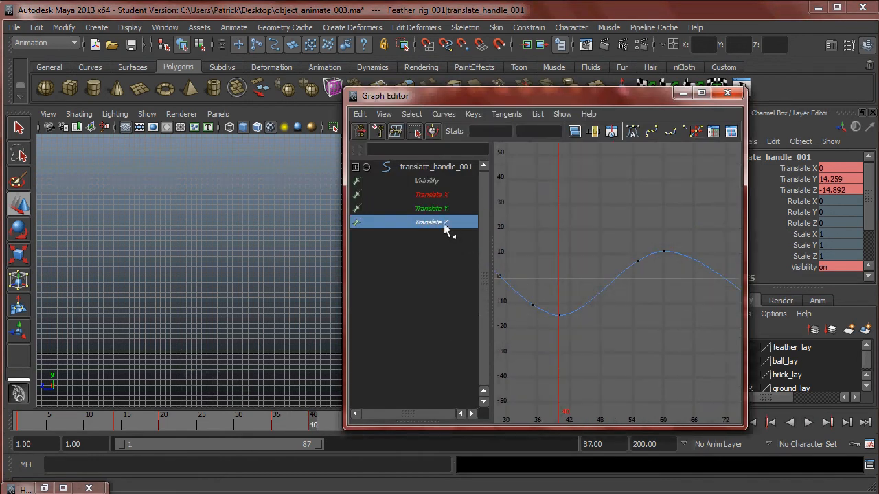
click(445, 210)
alt+right_drag(586, 259, 641, 274)
drag(553, 214, 580, 240)
alt+middle_drag(600, 265, 629, 279)
middle_drag(611, 230, 619, 248)
key(ctrl+z)
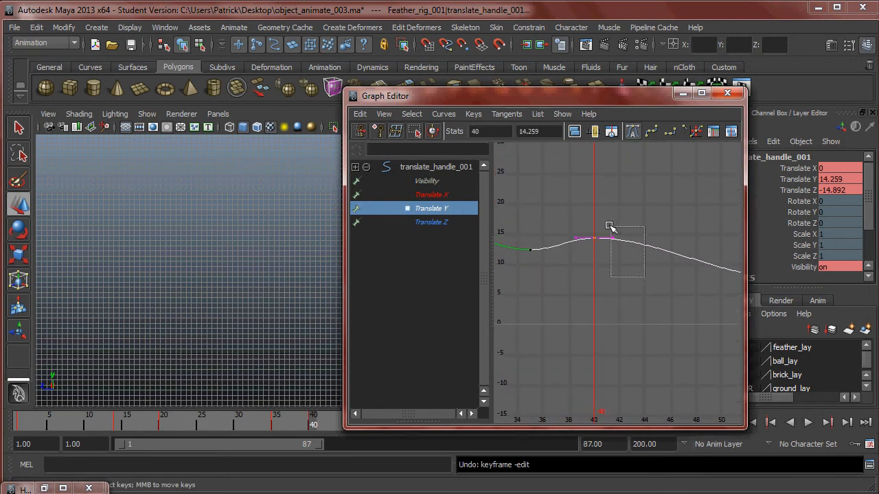
middle_drag(613, 239, 616, 214)
click(727, 93)
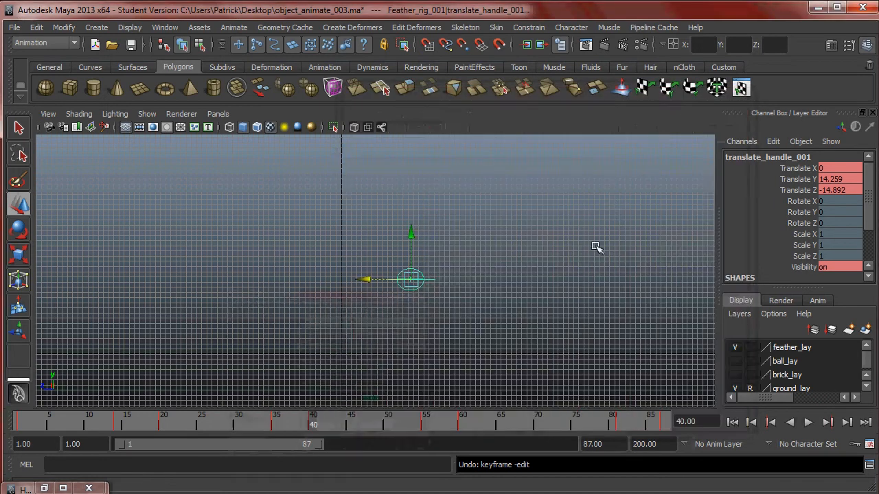
Step: Play and scrub the fall repeatedly to check the vertical motion around frame 40
drag(314, 424, 231, 424)
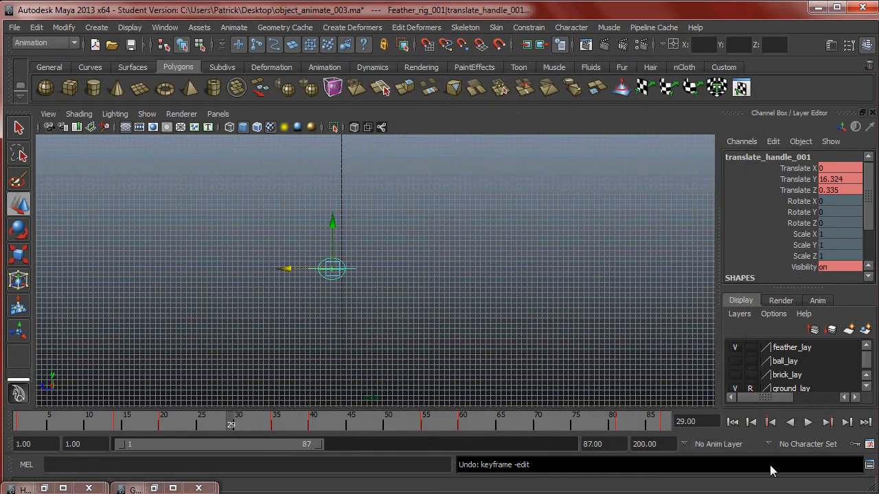
click(806, 421)
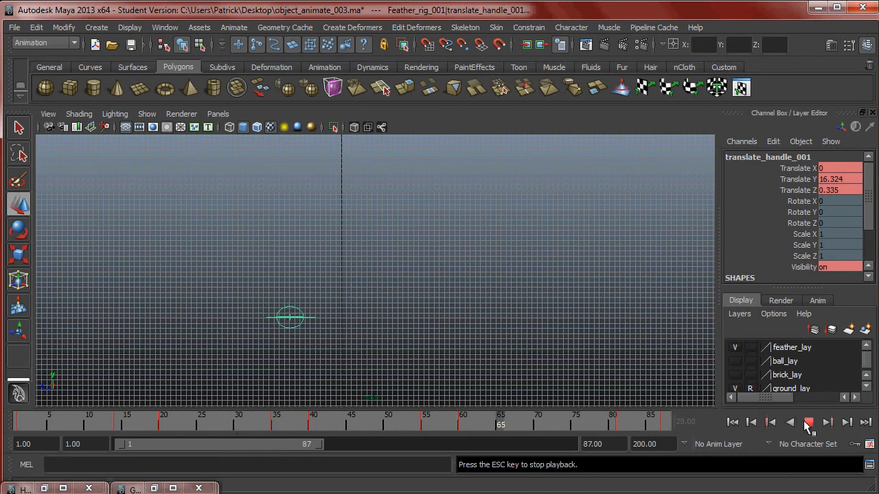
click(808, 421)
drag(281, 428, 231, 430)
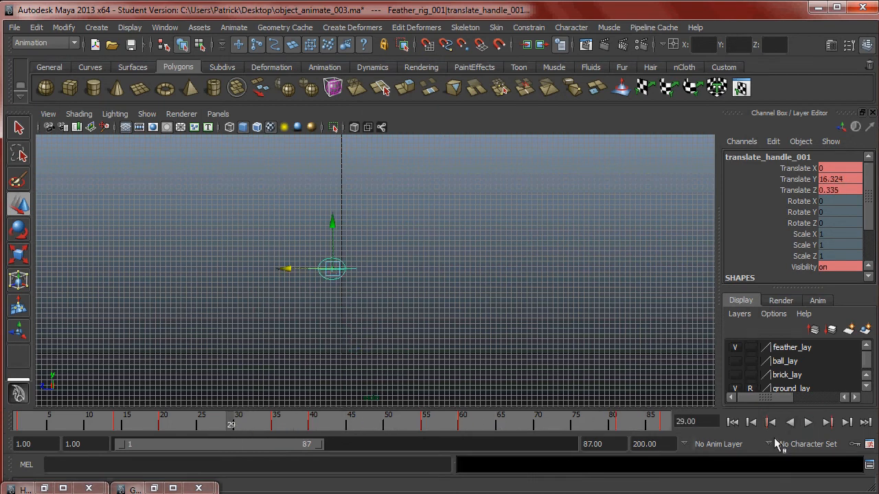
click(808, 422)
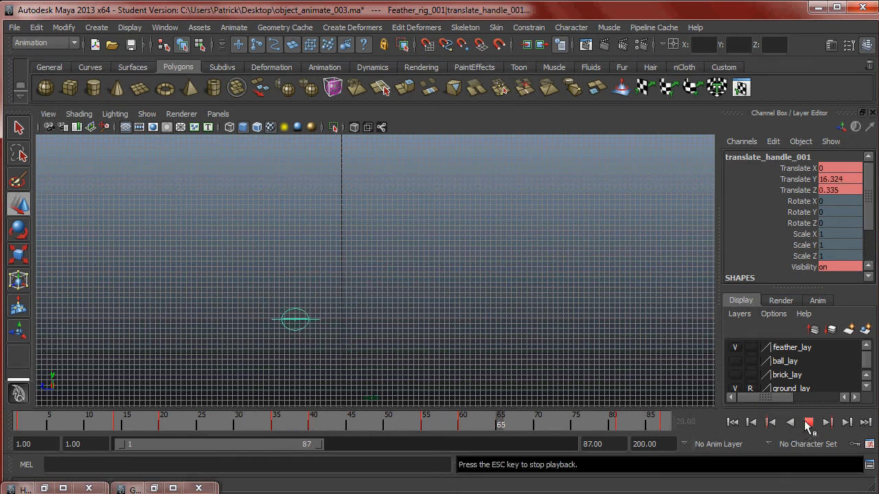
click(807, 422)
drag(312, 429, 185, 428)
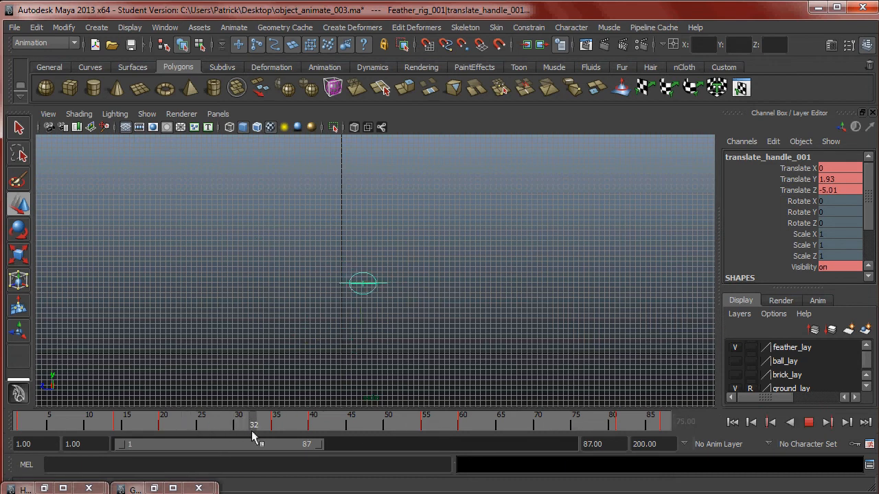
Step: On the Translate Z curve, raise the incoming tangent handle of the frame 40 key
mouse_move(304, 432)
mouse_down()
mouse_move(354, 432)
mouse_move(314, 436)
mouse_up()
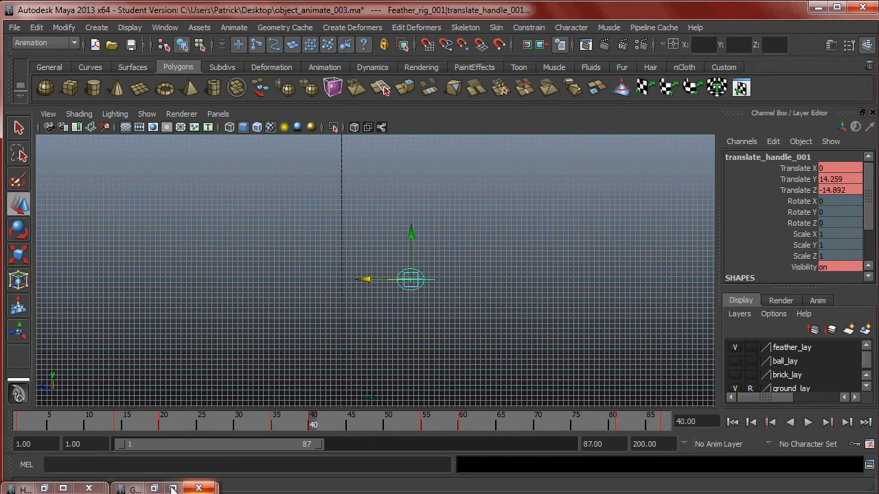
click(155, 488)
click(431, 223)
alt+middle_drag(611, 360, 608, 325)
drag(563, 358, 600, 393)
click(573, 380)
middle_drag(570, 378, 576, 371)
click(680, 95)
Step: Replay the fall and scrub around frames 31 to 42 to check how the Translate Z tangent affects the swing
drag(299, 420, 244, 421)
click(808, 423)
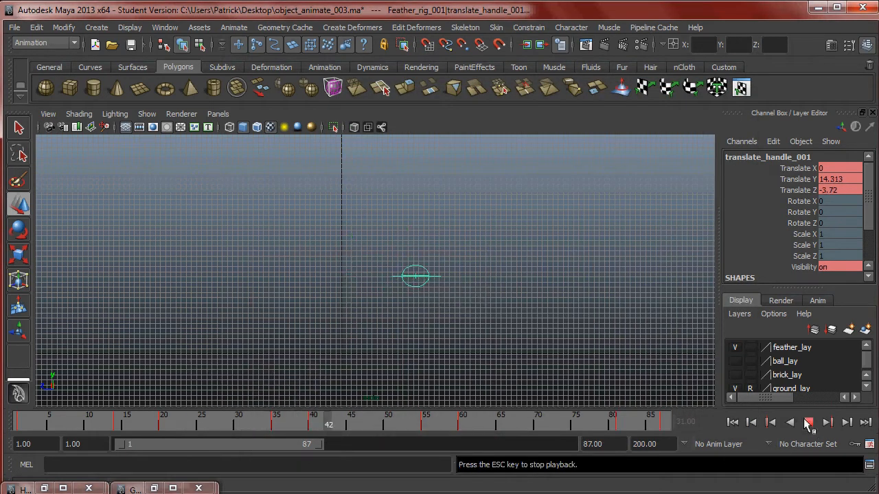
click(154, 488)
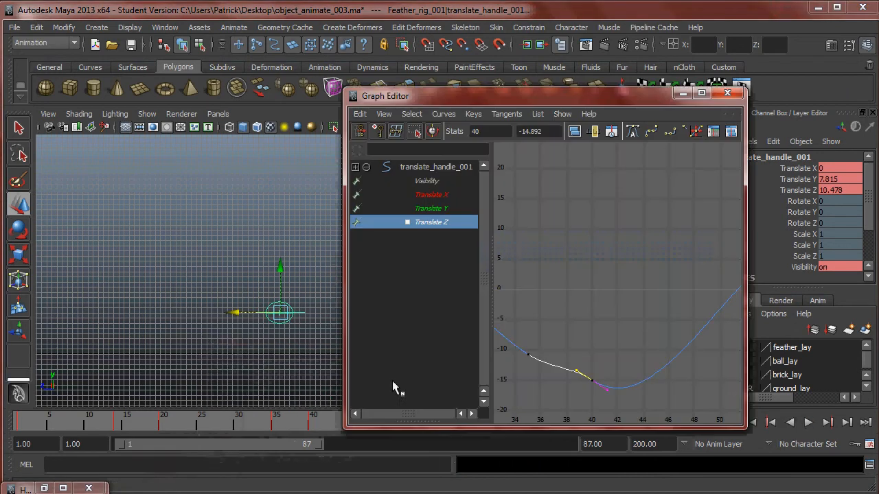
click(680, 95)
drag(295, 423, 261, 424)
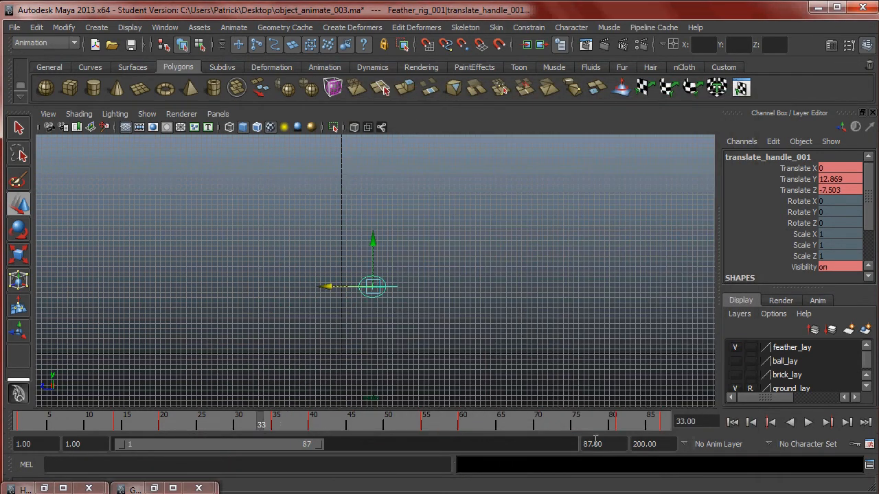
click(808, 423)
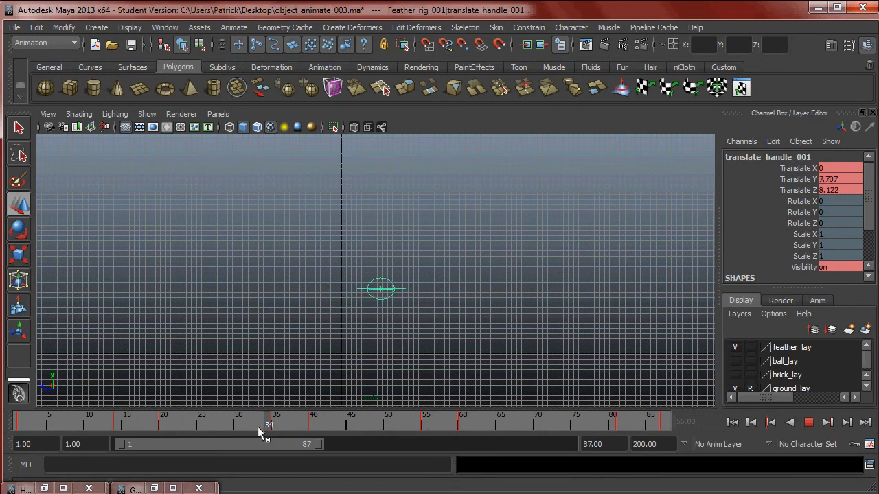
drag(292, 425, 321, 429)
key(Escape)
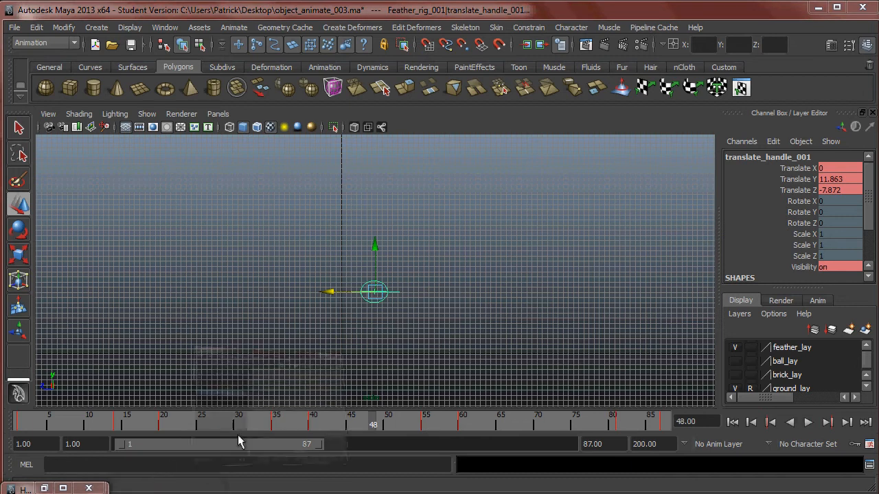
Step: Pull the frame 40 key's incoming tangent handle on the Translate Z curve downward so the curve leaves the key upward
click(154, 488)
middle_drag(578, 371, 579, 389)
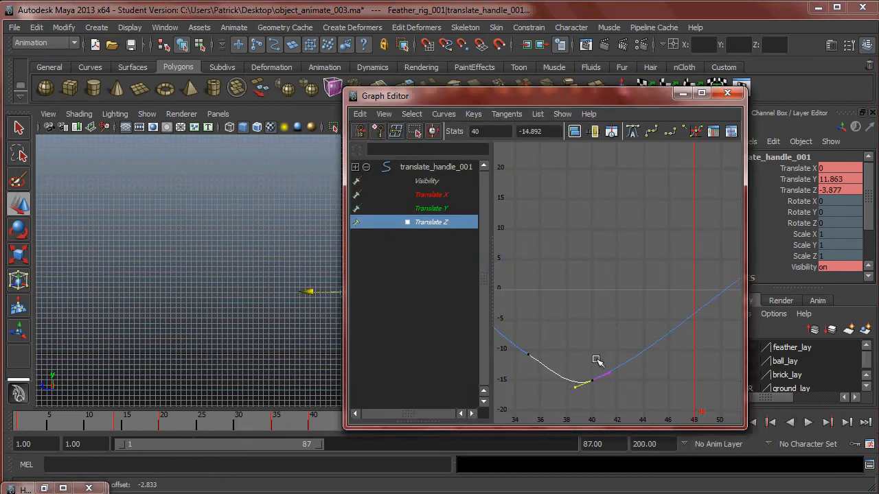
Step: Replay the fall to check the effect of the frame 40 tangent change on the swing
click(683, 93)
drag(337, 427, 186, 426)
click(808, 422)
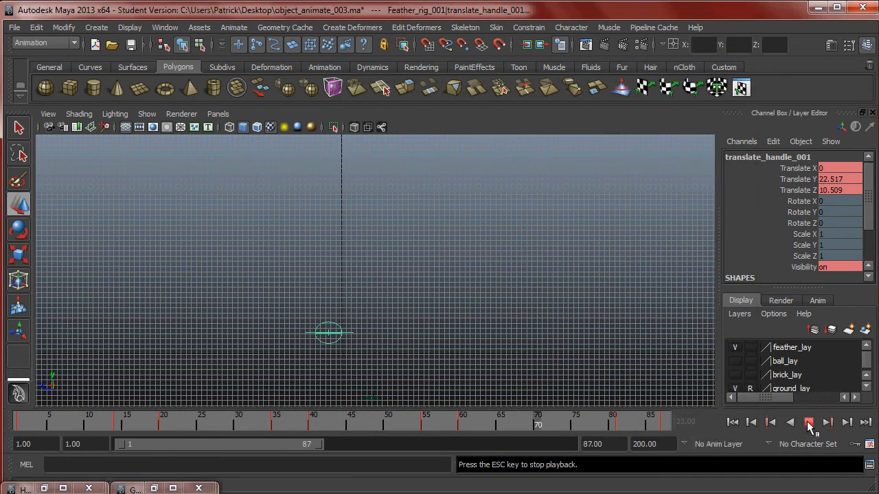
click(808, 422)
key(ctrl+z)
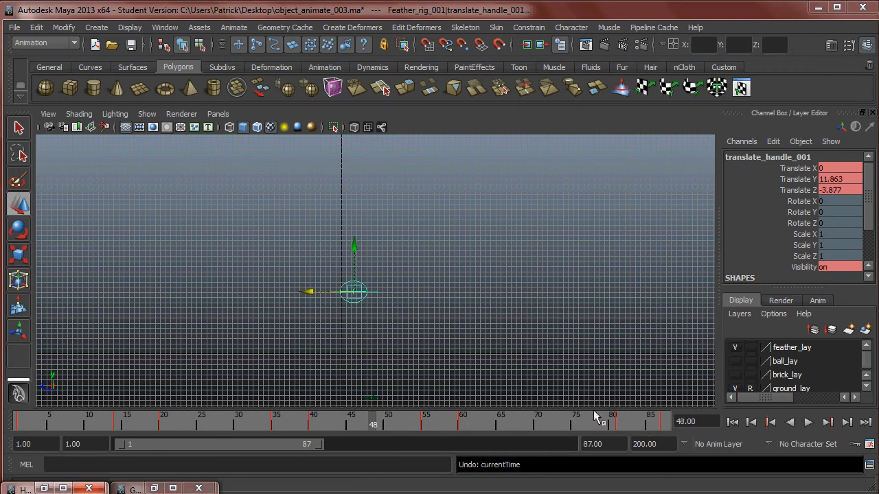
Step: On the Translate Z curve, raise the incoming tangent handle of the frame 40 key slightly
click(172, 488)
drag(584, 409, 556, 382)
middle_drag(573, 387, 578, 380)
click(683, 93)
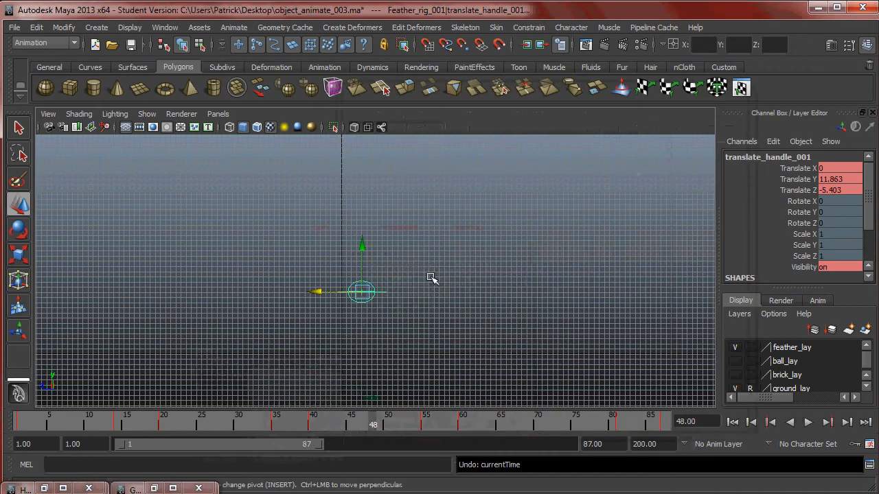
Step: Play the whole fall and scrub around frames 14 to 31 to examine the swing's turn near frame 20
drag(372, 424, 17, 424)
click(810, 423)
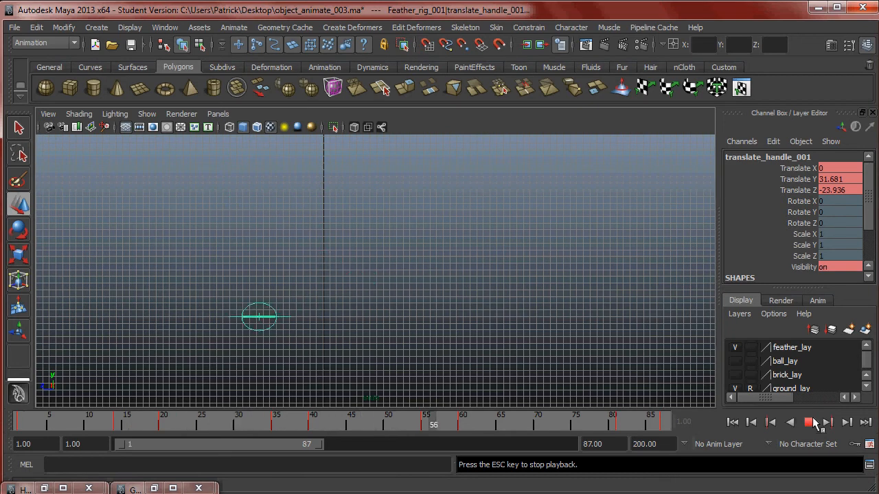
click(811, 423)
key(alt+v)
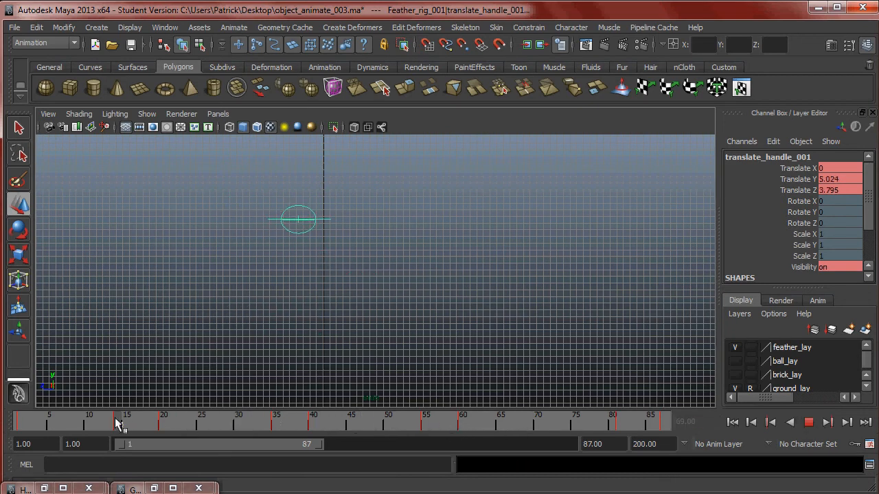
mouse_move(271, 431)
mouse_down()
mouse_move(324, 430)
mouse_move(8, 440)
mouse_move(186, 443)
mouse_move(126, 425)
mouse_move(27, 422)
mouse_move(177, 426)
mouse_move(16, 427)
mouse_move(131, 426)
mouse_up()
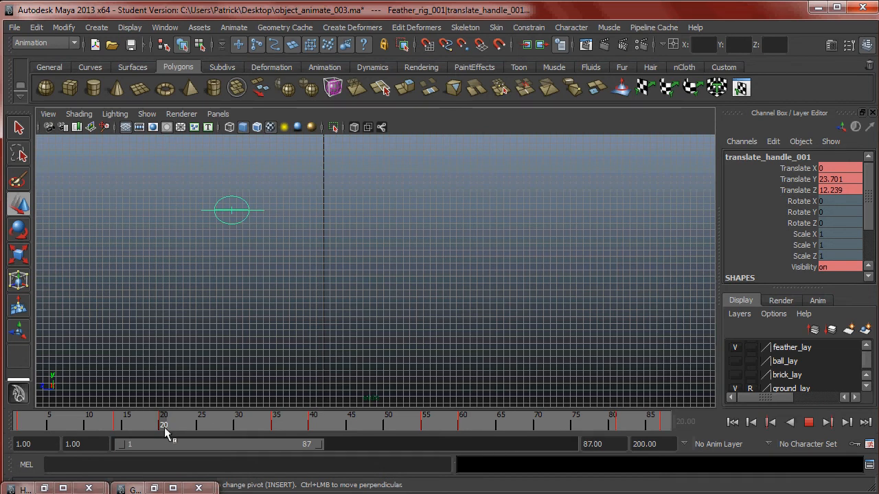
drag(163, 426, 162, 427)
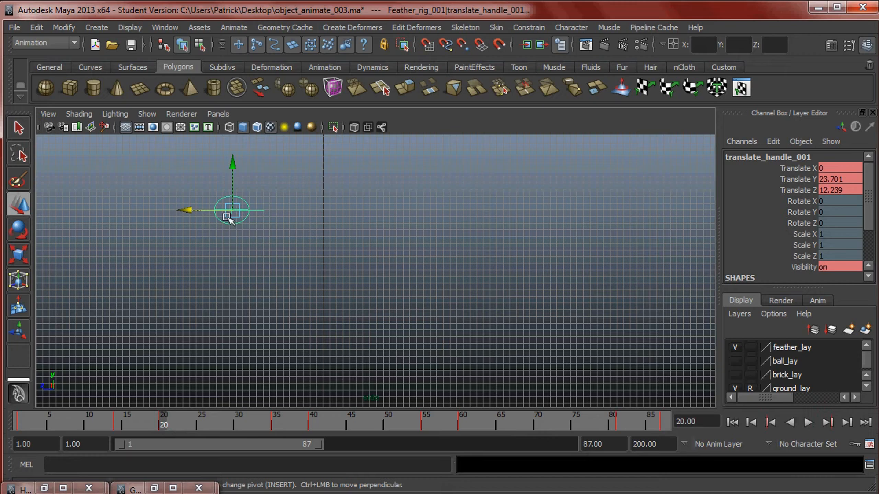
key(alt+v)
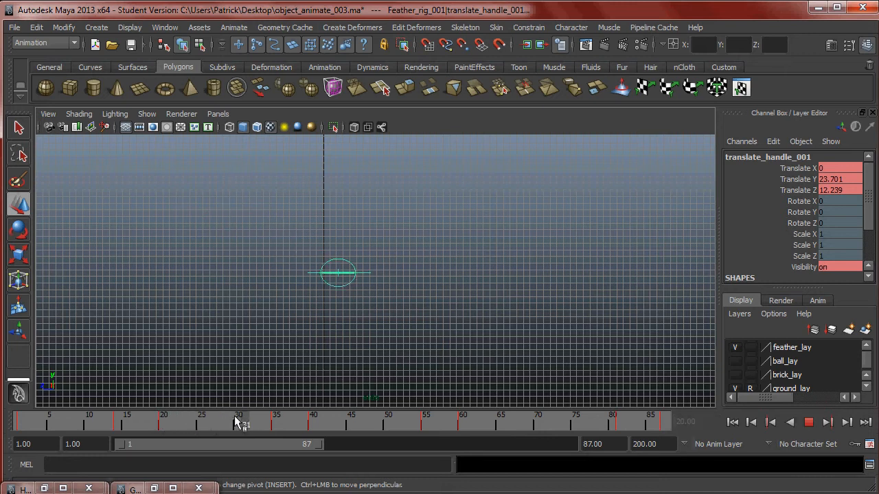
click(165, 425)
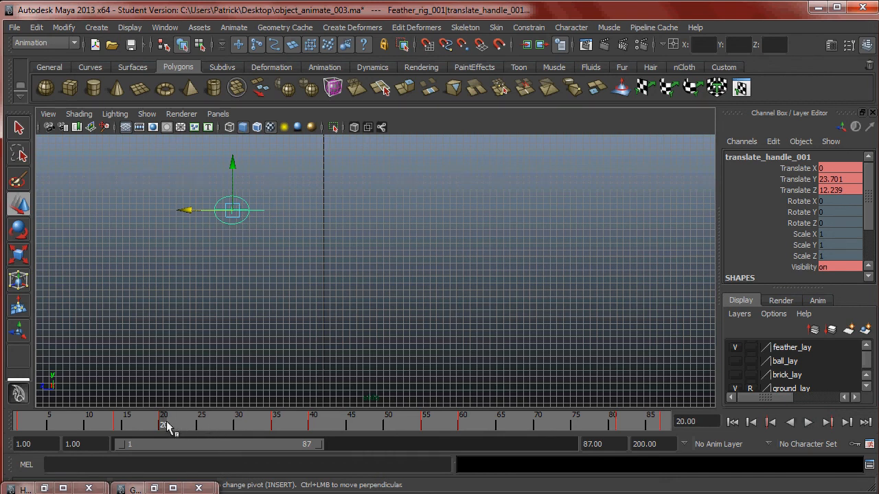
Step: Carry the handle's frame 22 pose over to frame 24 and key it there
drag(173, 426, 190, 430)
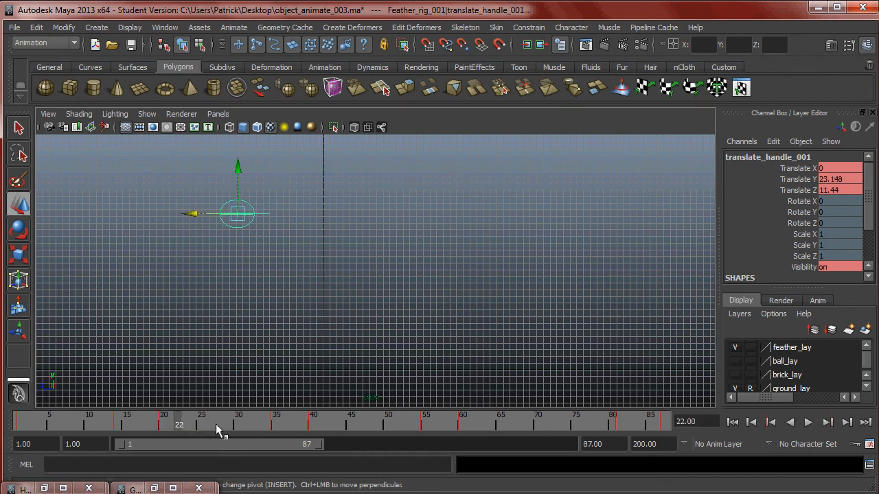
key(alt+v)
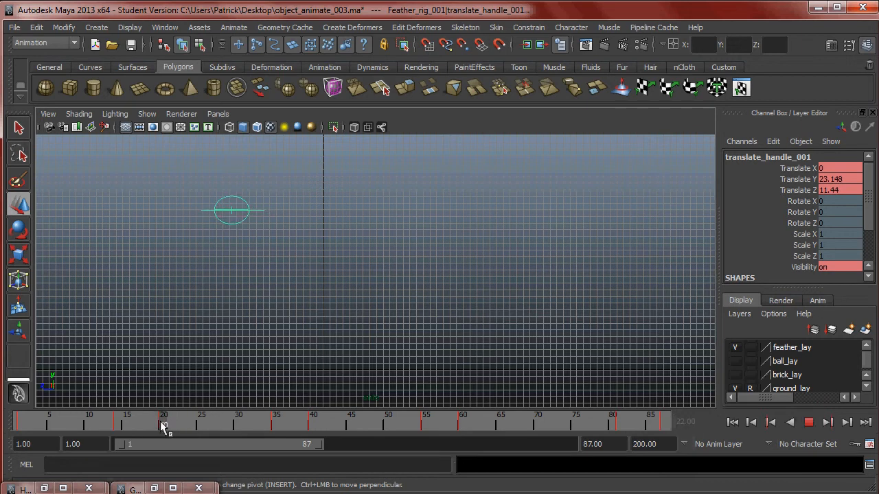
key(alt+v)
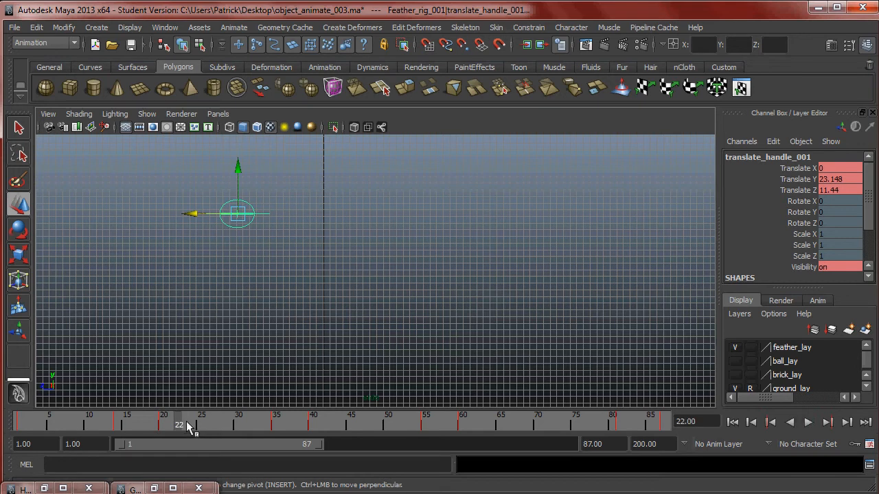
drag(184, 426, 196, 427)
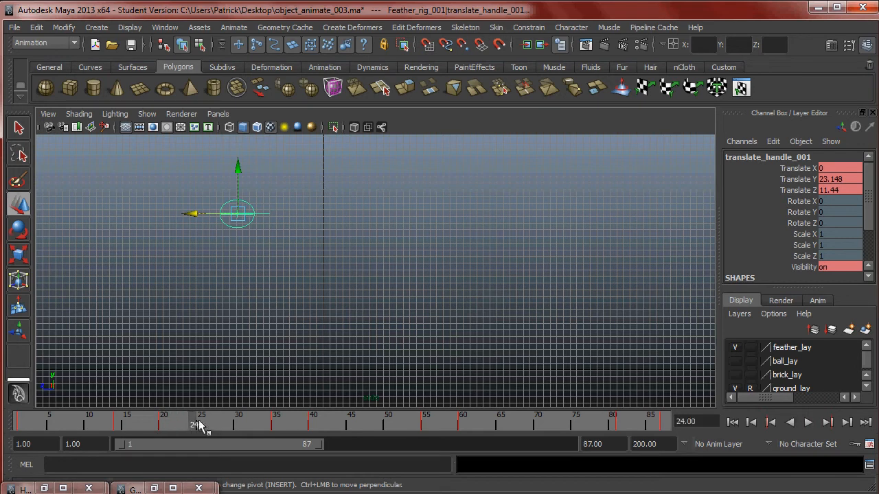
key(alt+v)
Step: Replay the fall and scrub up to frame 24 to check the hold at the first swing's turn
mouse_move(147, 426)
mouse_down()
mouse_move(288, 425)
mouse_move(142, 423)
mouse_move(155, 424)
mouse_up()
key(alt+v)
click(808, 422)
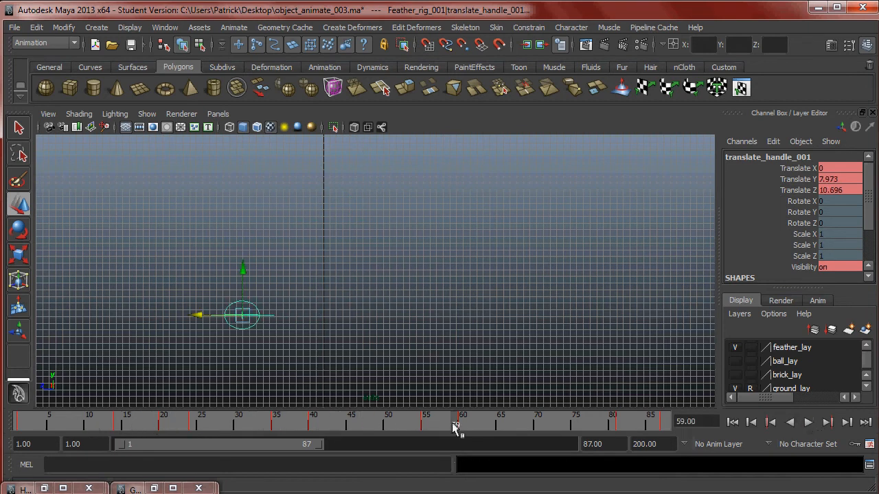
click(808, 423)
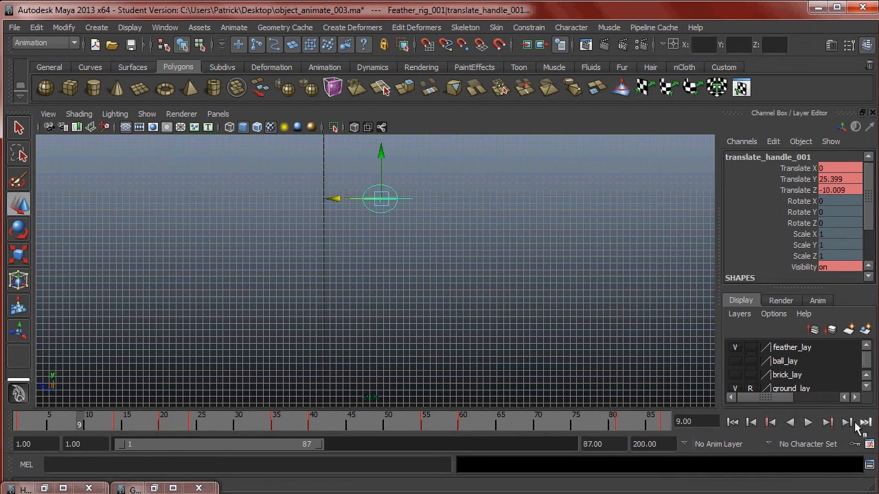
click(808, 423)
click(808, 423)
drag(239, 416, 69, 425)
drag(151, 427, 189, 427)
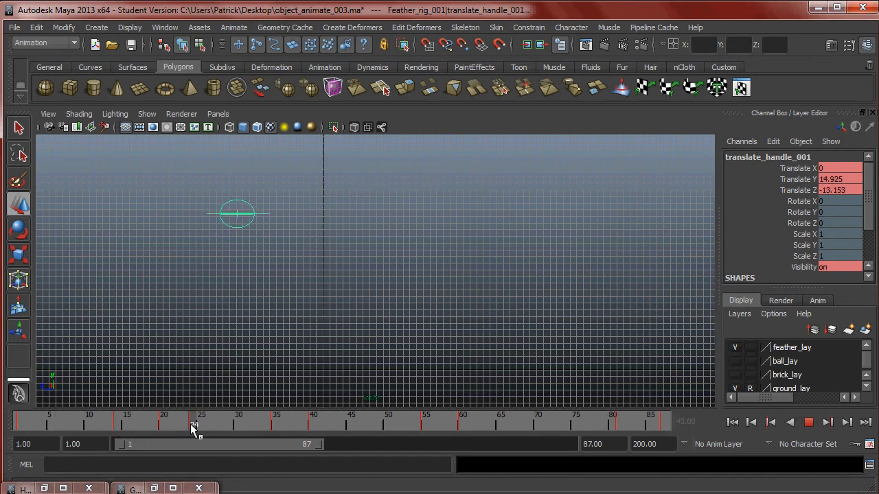
Step: Carry the handle's pose from shortly after frame 40 over to frame 45 and key it there
drag(248, 423, 312, 427)
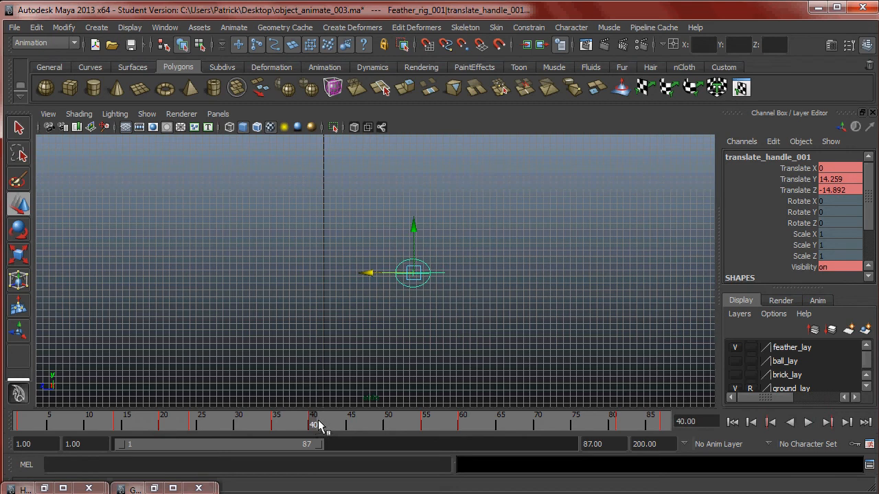
drag(318, 421, 336, 421)
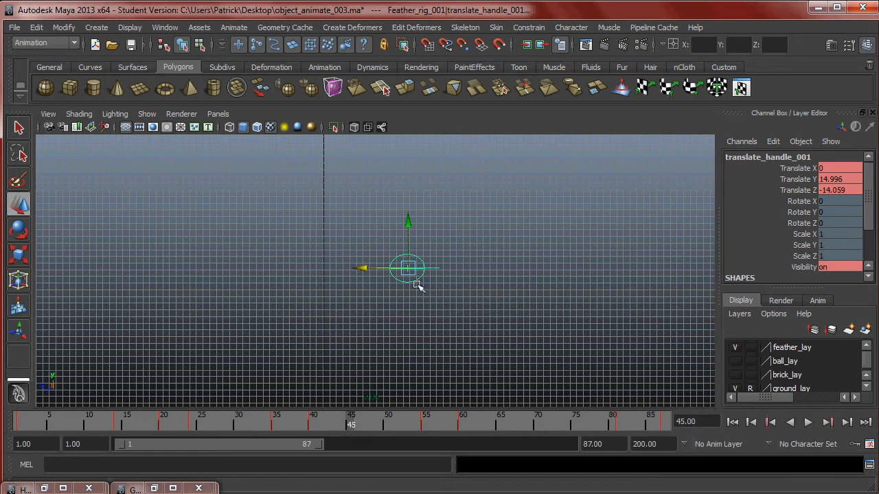
key(alt+v)
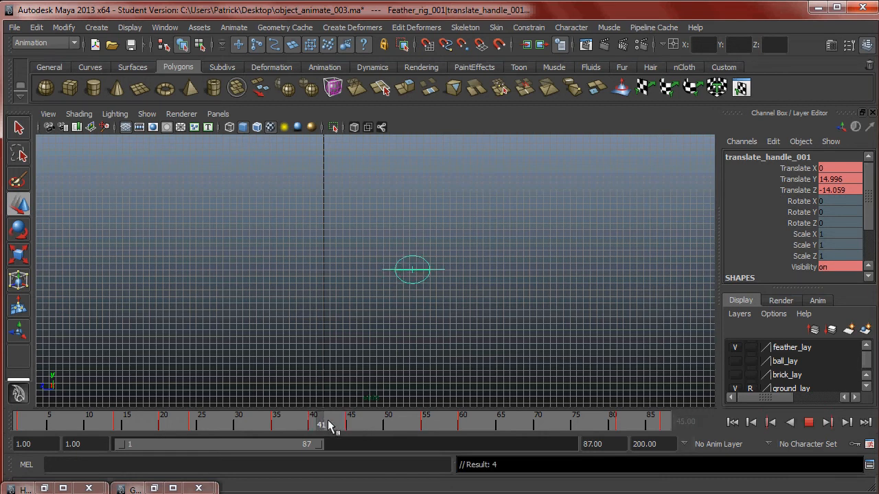
Step: Play and scrub the fall to check the timing of the second swing's turn around frames 40 to 45
mouse_move(313, 425)
mouse_down()
mouse_move(451, 420)
mouse_move(254, 424)
mouse_up()
click(807, 423)
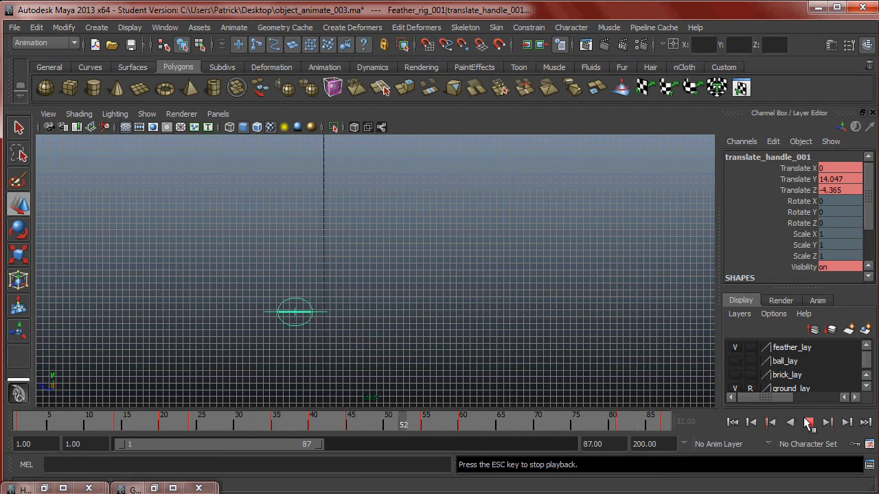
click(807, 423)
key(alt+v)
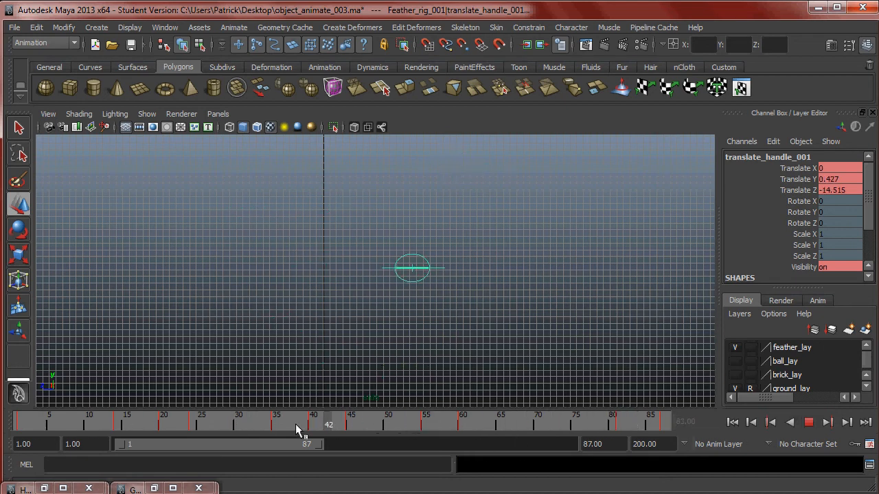
drag(94, 423, 8, 429)
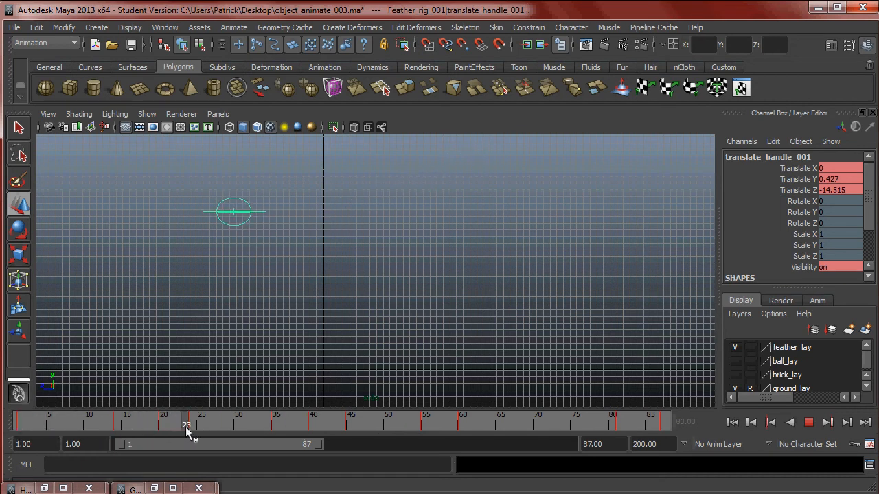
Step: Carry the handle's frame 62 pose over to frame 64 and key it there
mouse_move(271, 427)
mouse_down()
mouse_move(488, 422)
mouse_move(467, 427)
mouse_up()
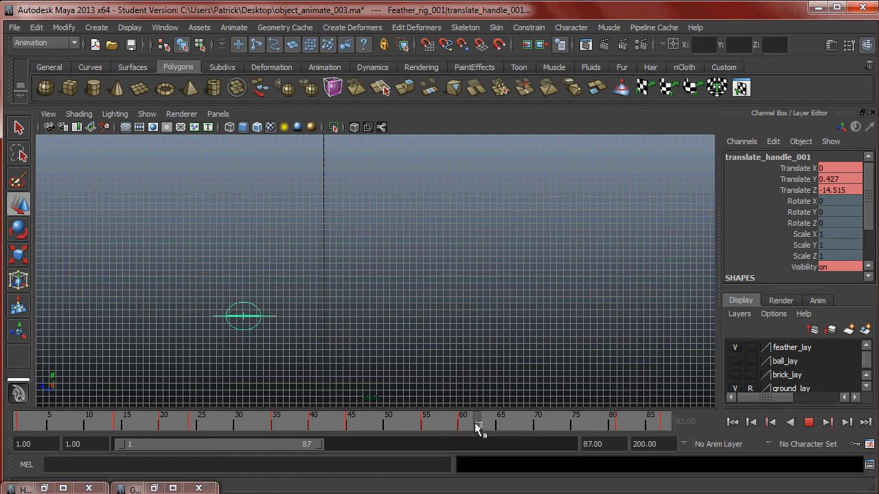
click(480, 427)
mouse_move(485, 418)
mouse_down()
mouse_move(482, 427)
mouse_move(462, 427)
mouse_move(486, 424)
mouse_move(478, 425)
mouse_up()
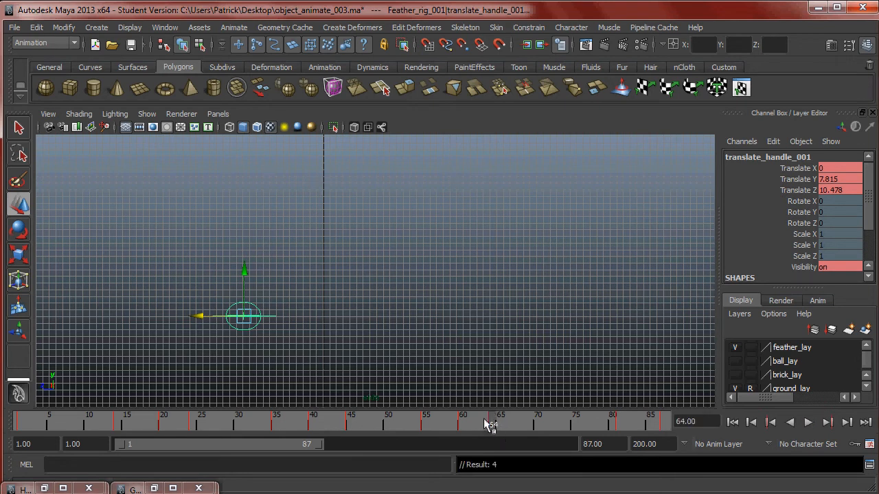
Step: Scrub and play the fall from frame 1 to check the timing of all the swings
key(alt+v)
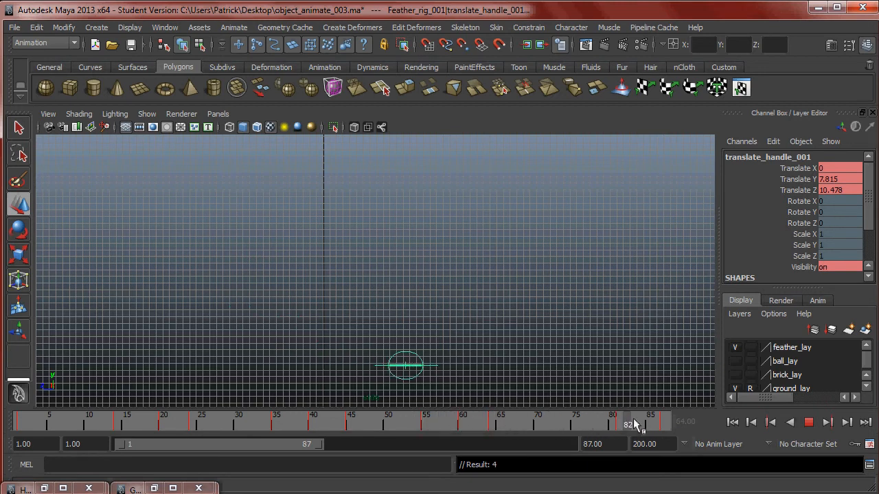
key(alt+v)
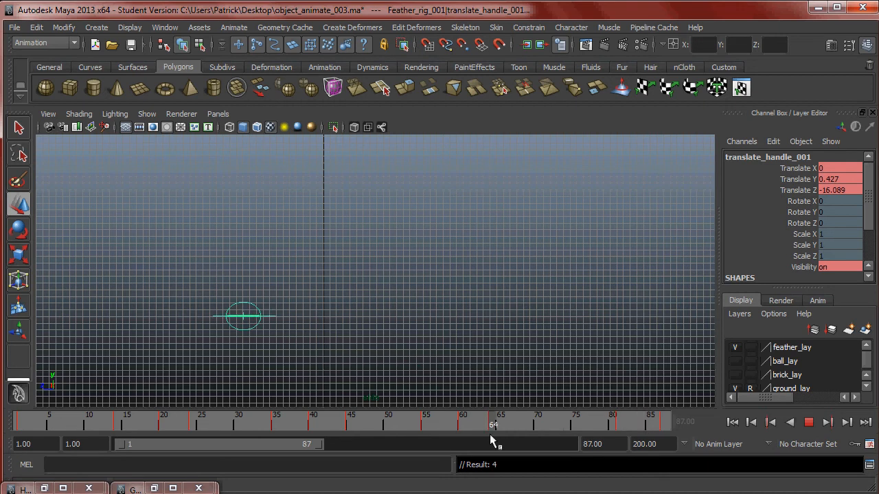
drag(608, 426, 19, 427)
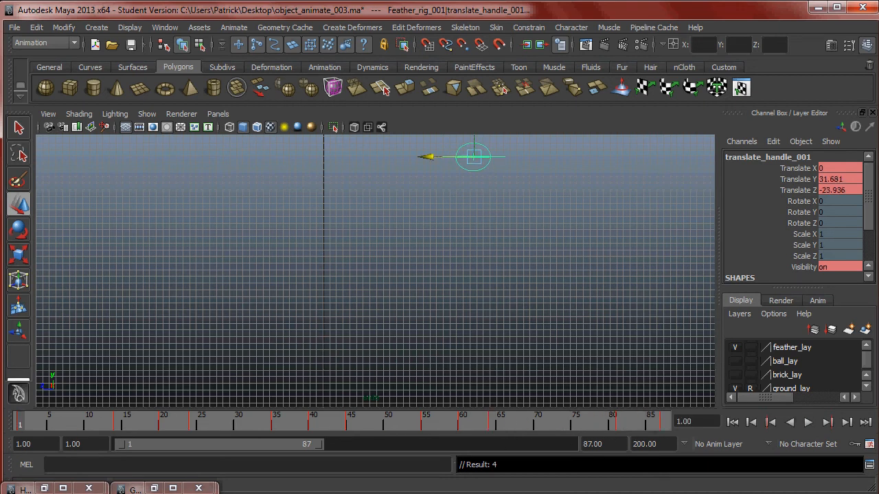
click(808, 422)
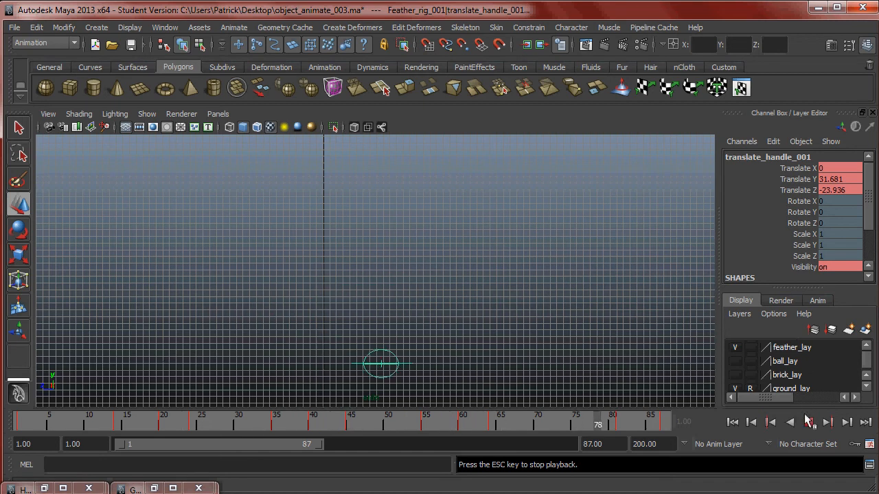
drag(188, 407, 239, 427)
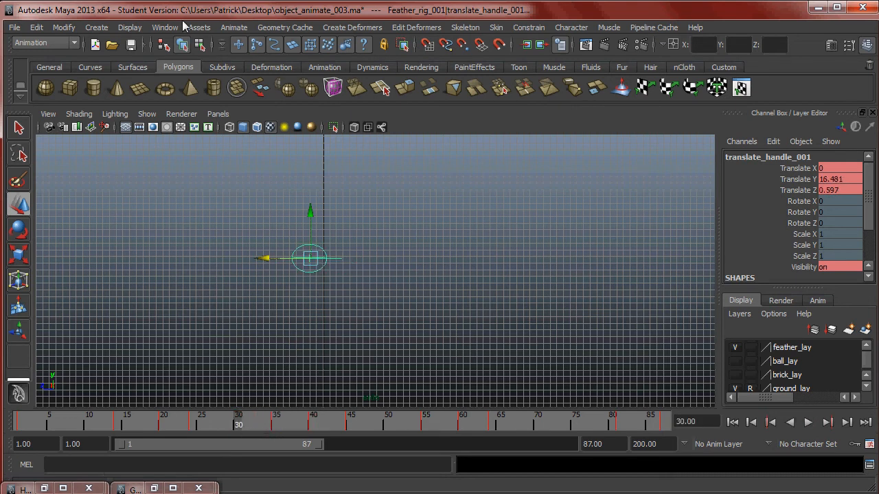
Step: Open the Dope Sheet and frame the translate handle's entire range of keys
click(129, 28)
click(166, 29)
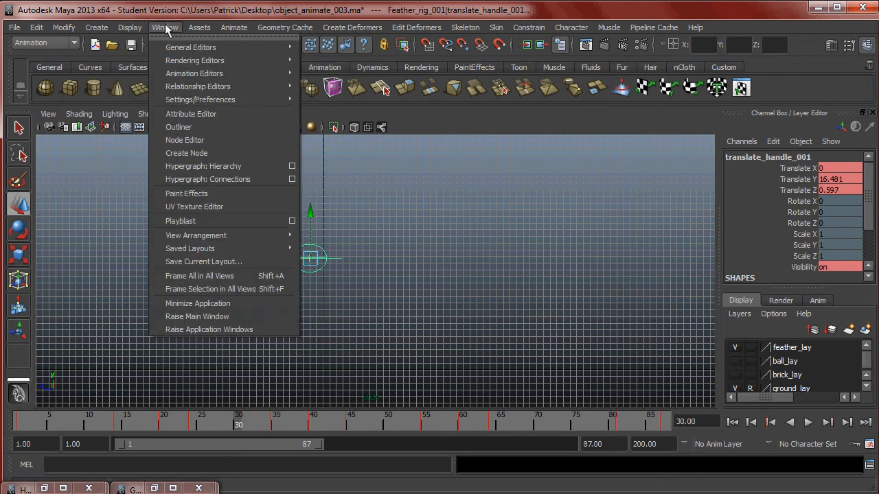
mouse_move(186, 73)
click(343, 120)
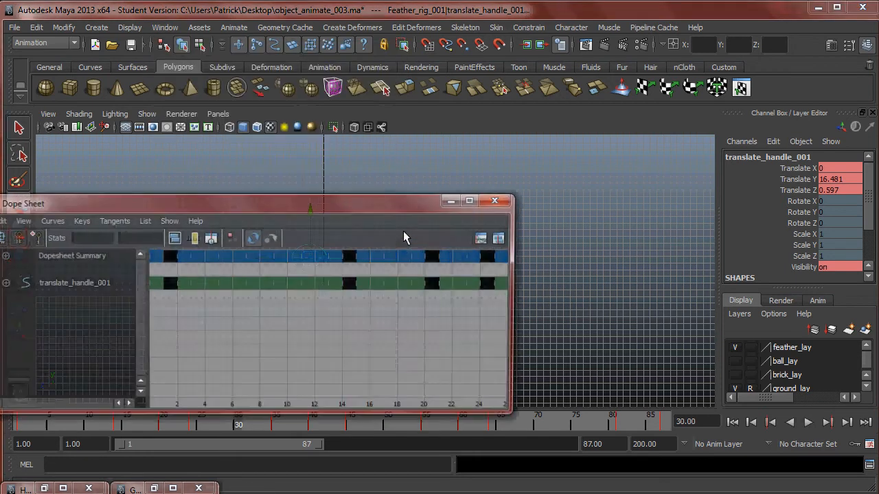
drag(233, 432, 283, 431)
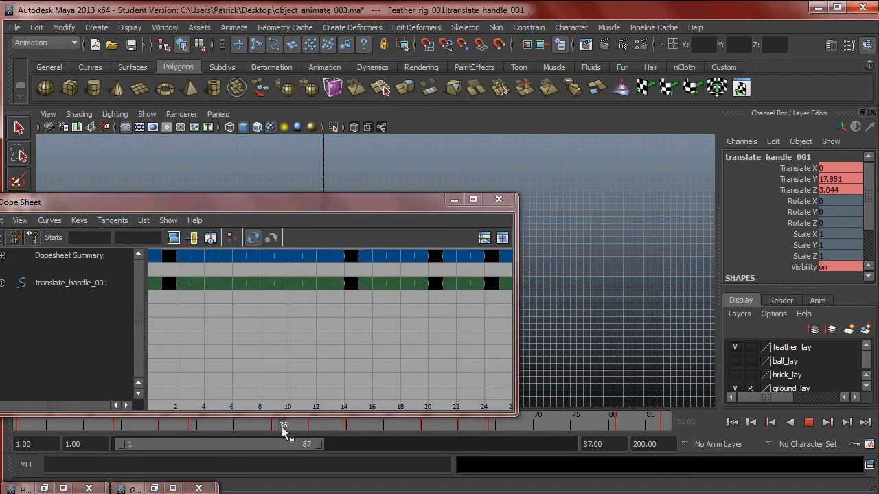
alt+right_drag(392, 347, 331, 320)
alt+middle_drag(400, 312, 316, 337)
Step: Select the handle's keys after frame 27 in the Dope Sheet and shift them all three frames earlier
drag(238, 424, 192, 425)
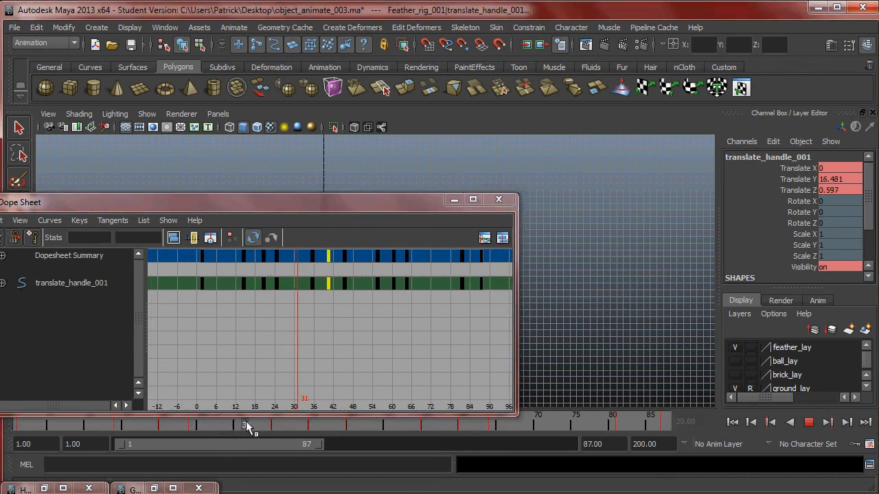
drag(231, 419, 239, 416)
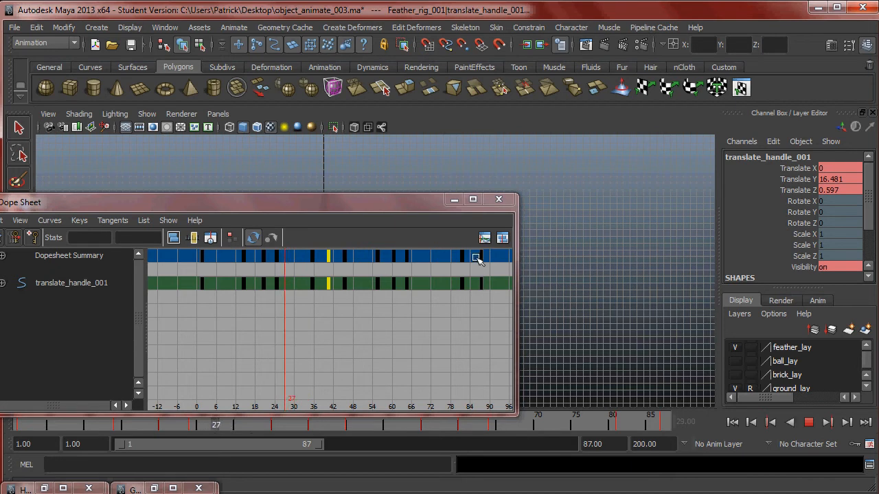
drag(491, 255, 303, 288)
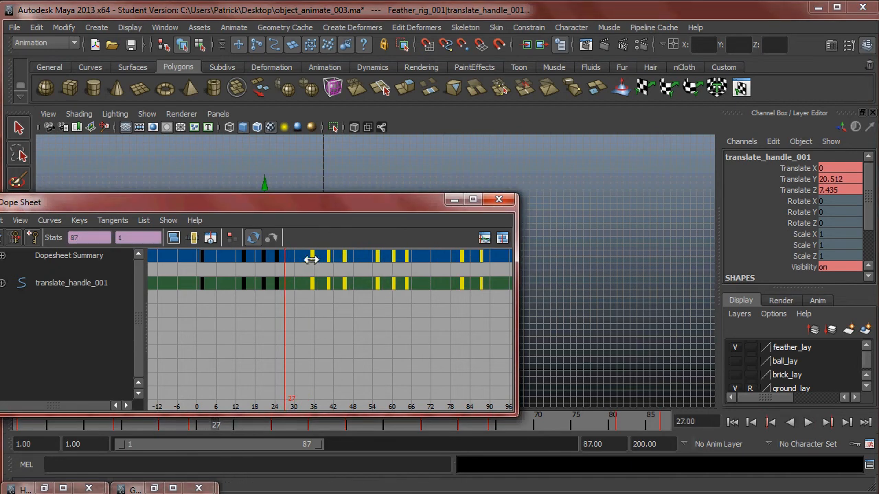
middle_drag(312, 258, 303, 260)
click(454, 201)
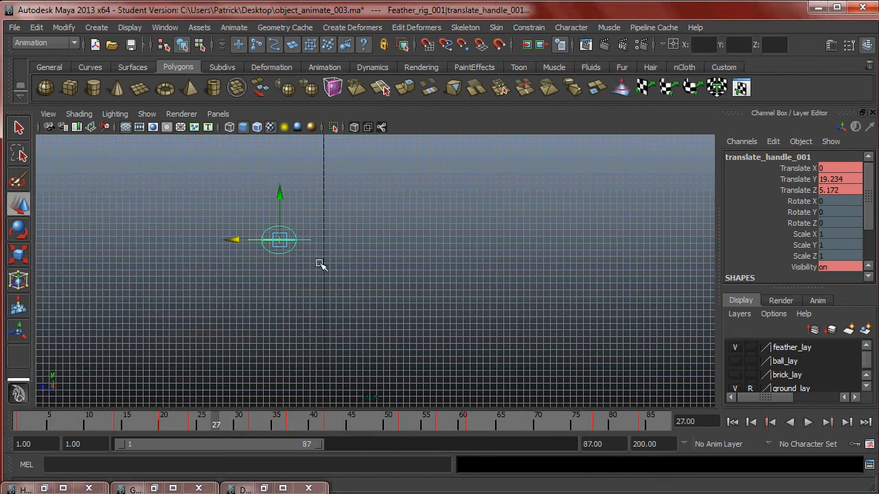
Step: Play the fall from frame 1 and scrub on to frame 49 to check the retimed swing
drag(237, 417, 19, 419)
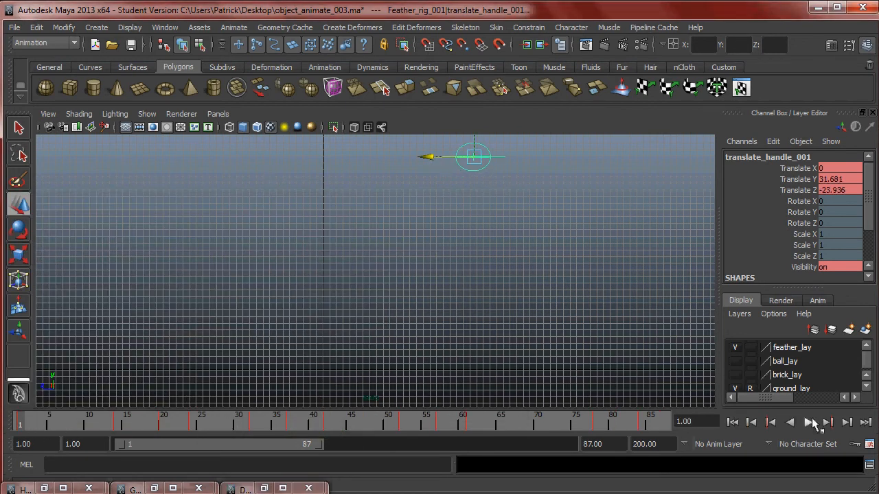
click(811, 423)
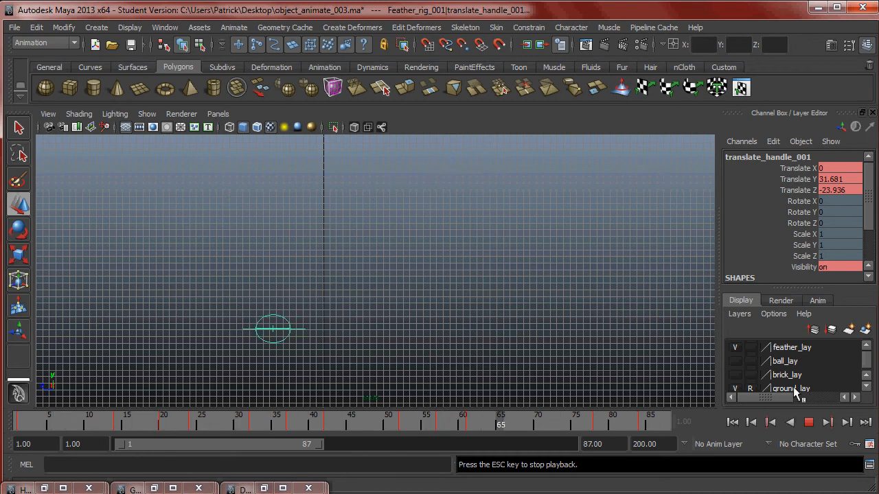
click(808, 422)
key(alt+v)
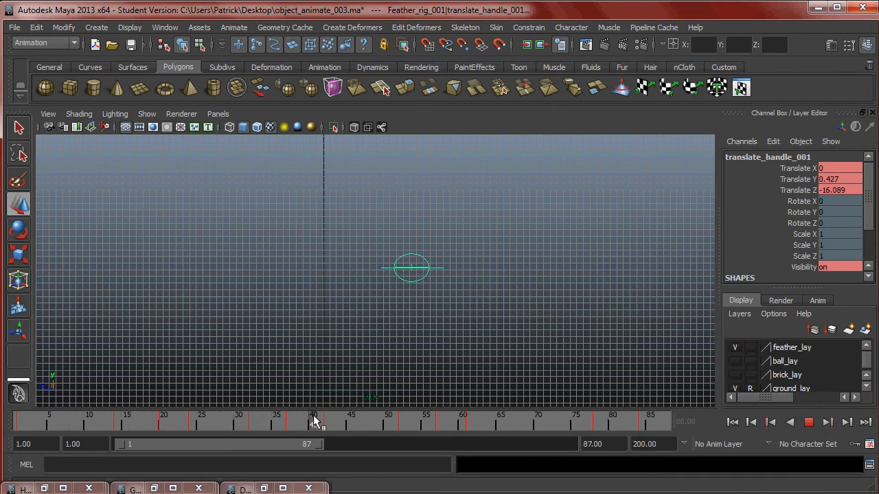
click(382, 425)
Step: Select the handle's last five keys, after frame 49, in the Dope Sheet and shift them seven frames later
click(251, 489)
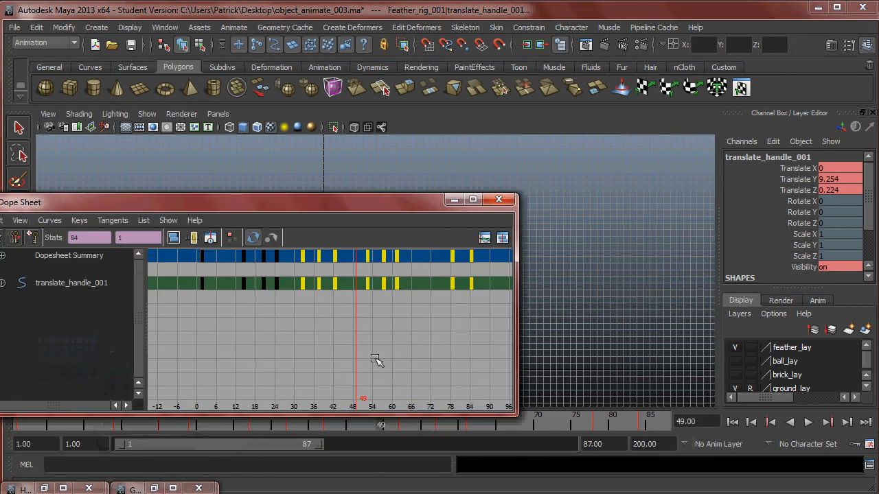
click(367, 335)
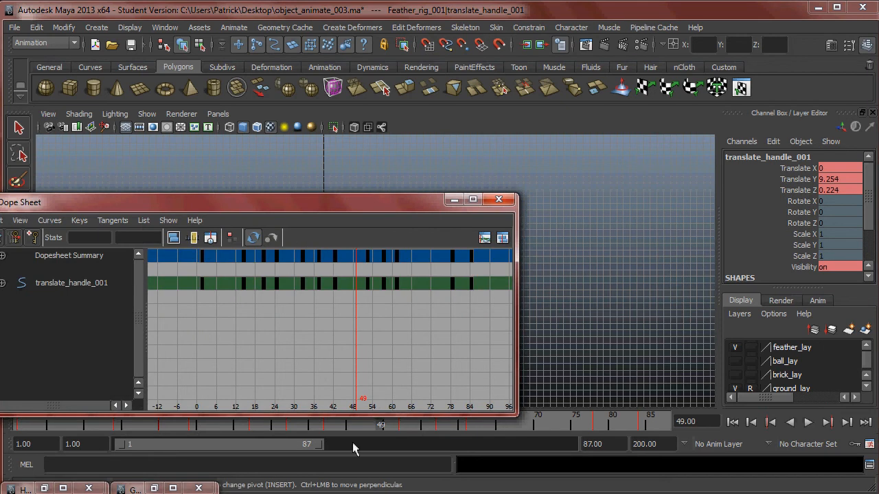
drag(379, 206, 452, 93)
mouse_move(368, 420)
mouse_down()
mouse_move(359, 421)
mouse_move(535, 425)
mouse_move(346, 425)
mouse_move(356, 420)
mouse_up()
drag(391, 86, 463, 25)
mouse_move(351, 423)
mouse_down()
mouse_move(193, 421)
mouse_move(380, 423)
mouse_up()
drag(500, 157, 540, 122)
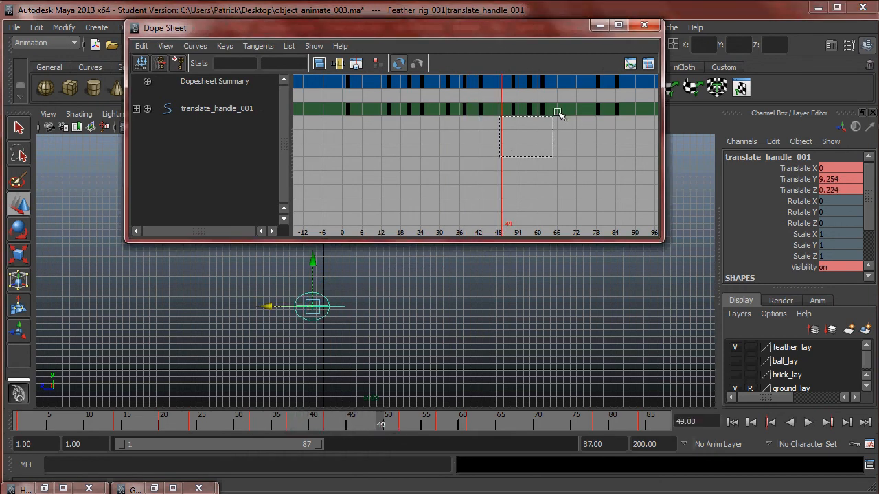
drag(620, 88, 618, 80)
drag(514, 82, 535, 83)
click(599, 26)
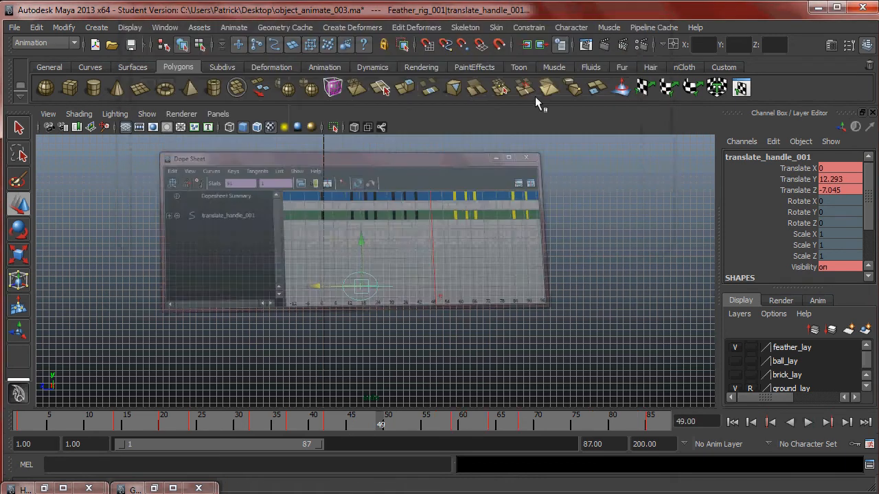
Step: Play the fall from frame 1 and inspect the handle's held turn between frames 63 and 68
key(alt+v)
drag(1, 424, 2, 424)
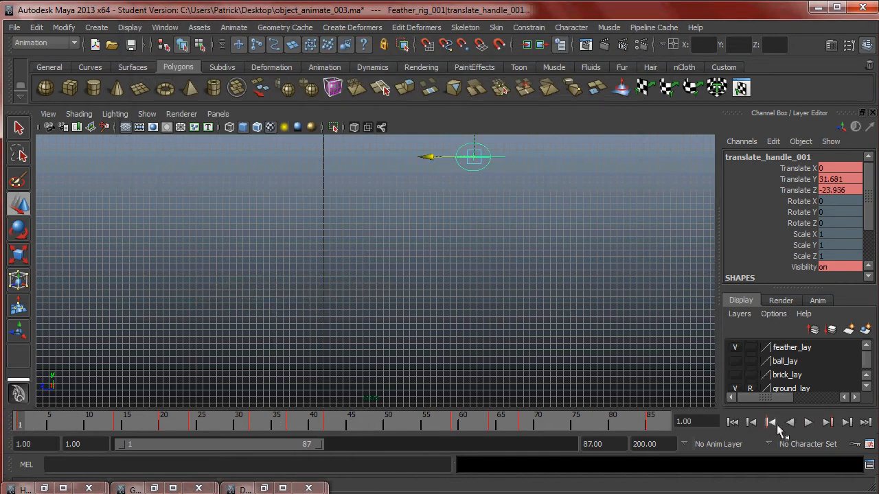
click(807, 423)
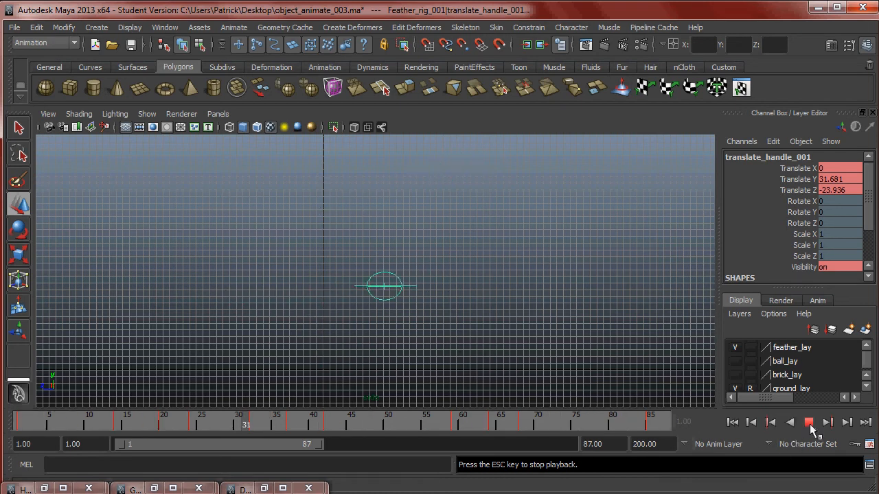
key(Escape)
key(alt+v)
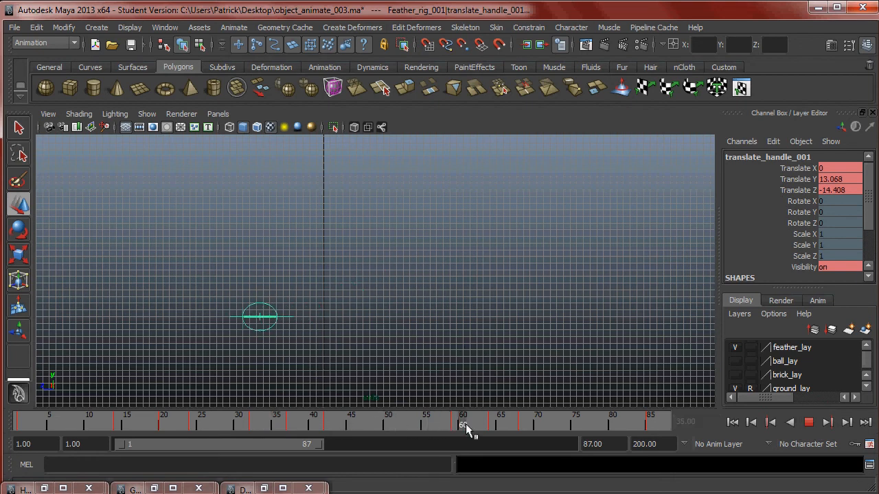
click(486, 425)
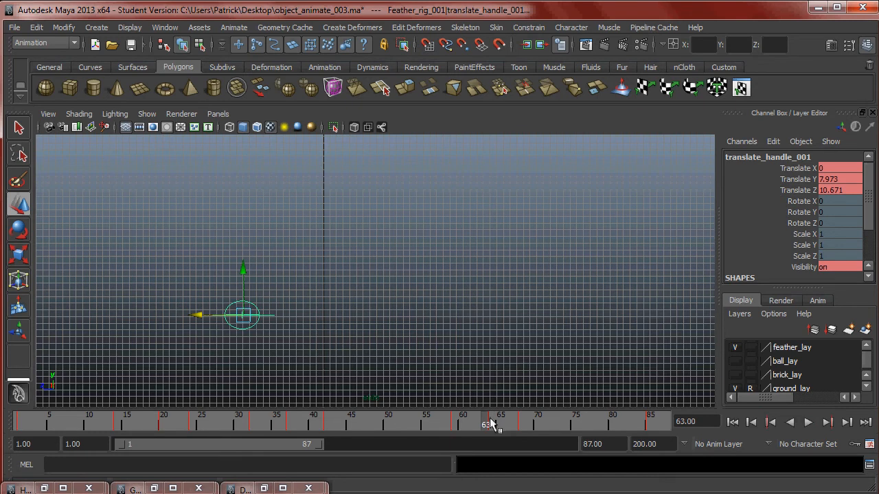
key(alt+v)
click(523, 425)
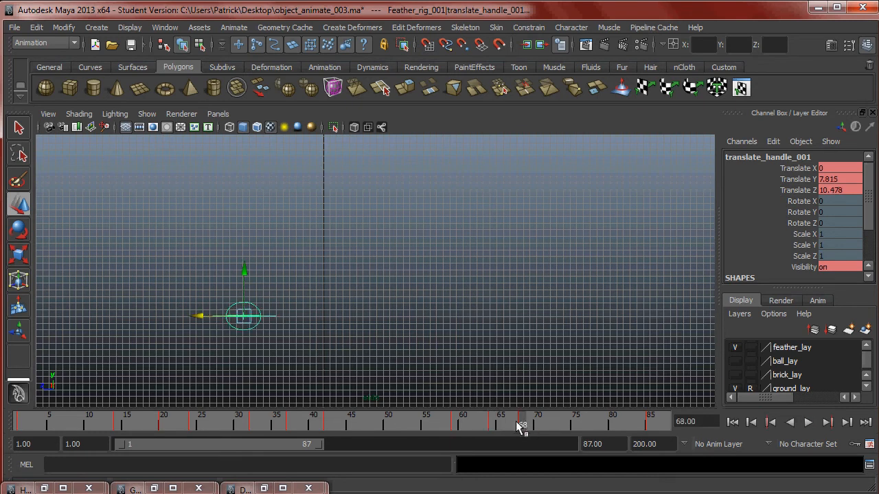
Step: Move only the handle's frame 68 key to frame 71 in the Dope Sheet to lengthen the hold
click(247, 478)
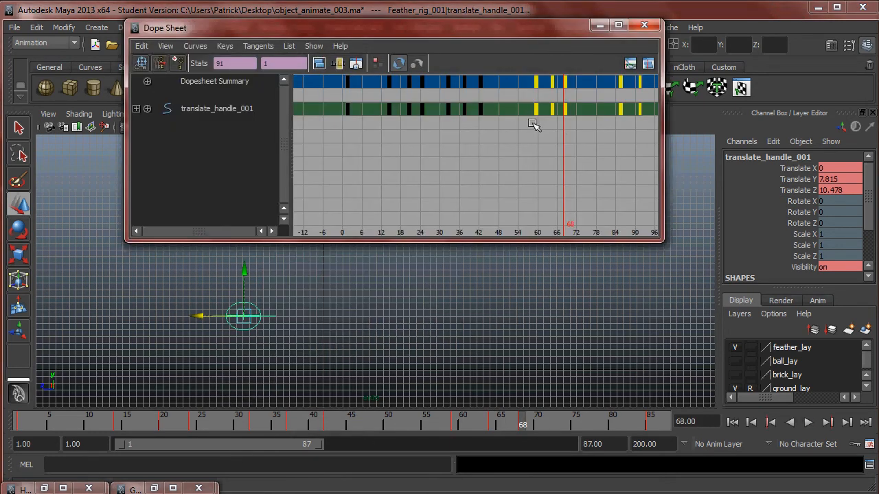
click(585, 133)
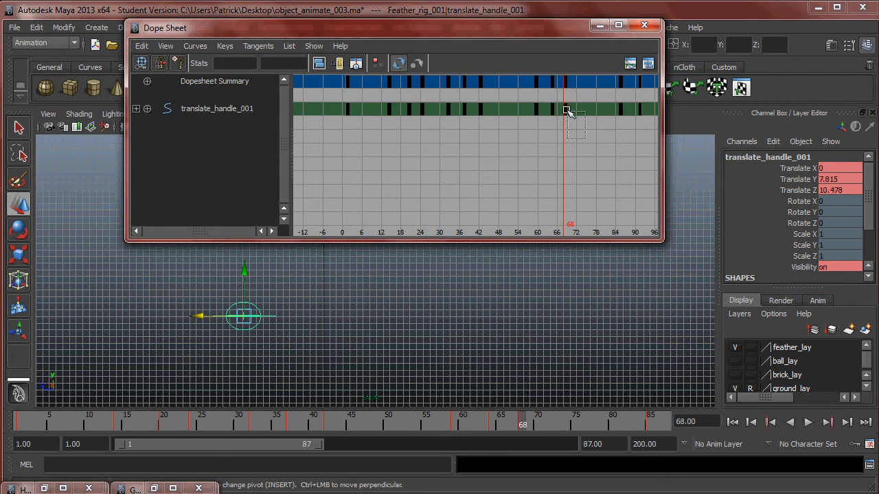
drag(562, 100, 562, 101)
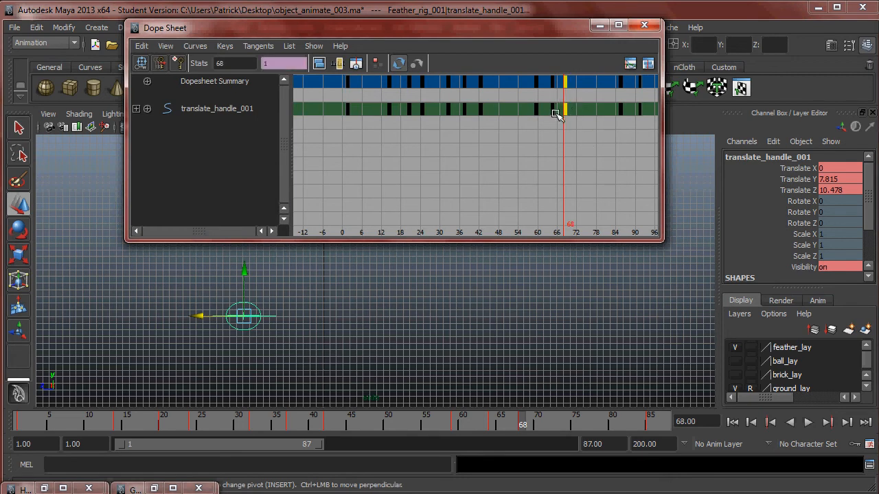
middle_drag(564, 112, 576, 112)
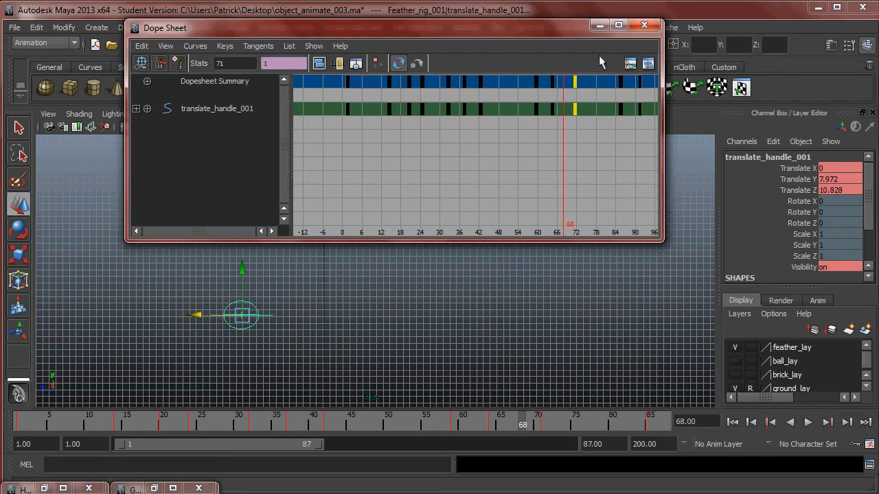
click(595, 27)
Step: Replay the turn, then move the handle at frame 71 to about Translate Y 7.506, Z 10.066 and key it
drag(517, 424, 426, 425)
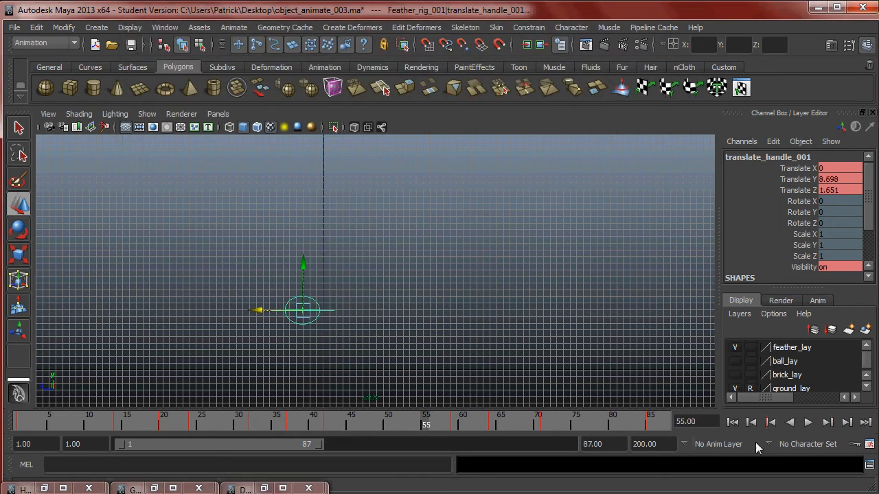
click(809, 424)
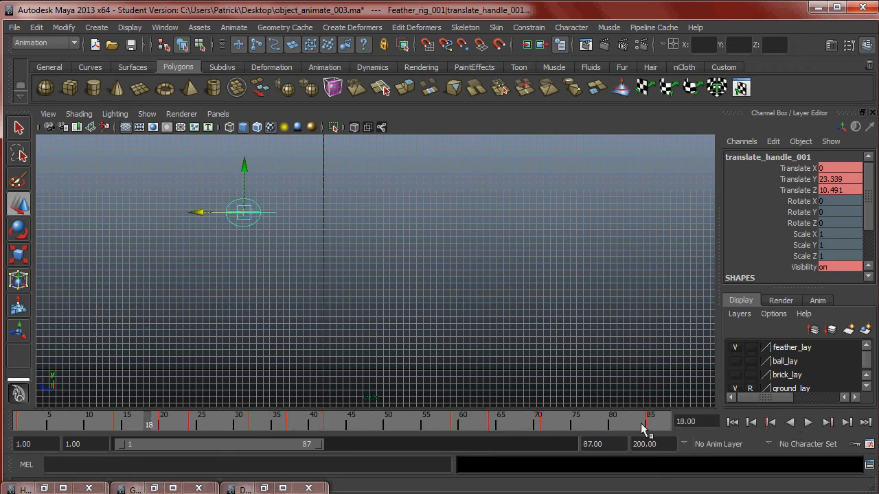
click(546, 422)
drag(203, 317, 206, 320)
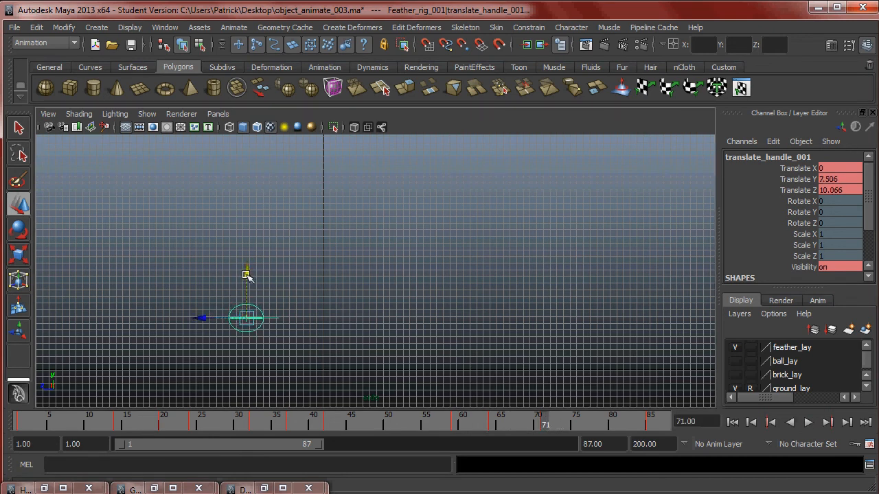
key(s)
Step: Play the fall and watch it in the perspective view, zoomed out to show the whole ground
drag(538, 421, 373, 421)
click(808, 421)
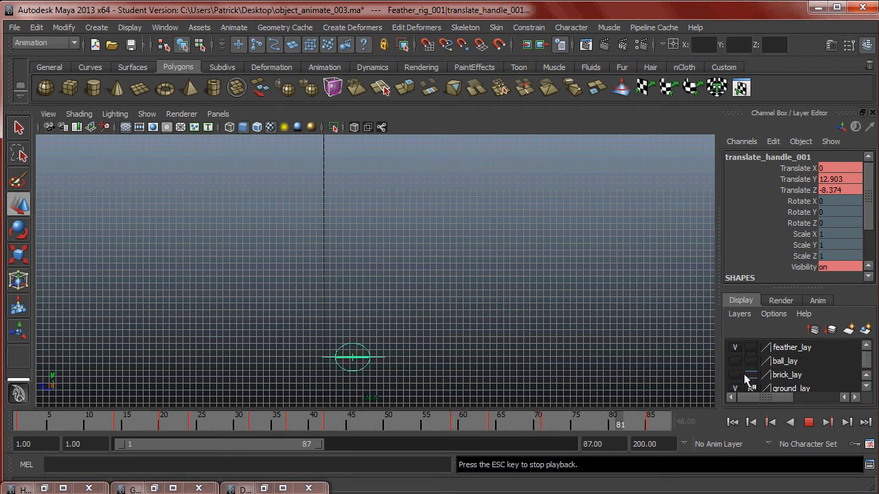
key(space)
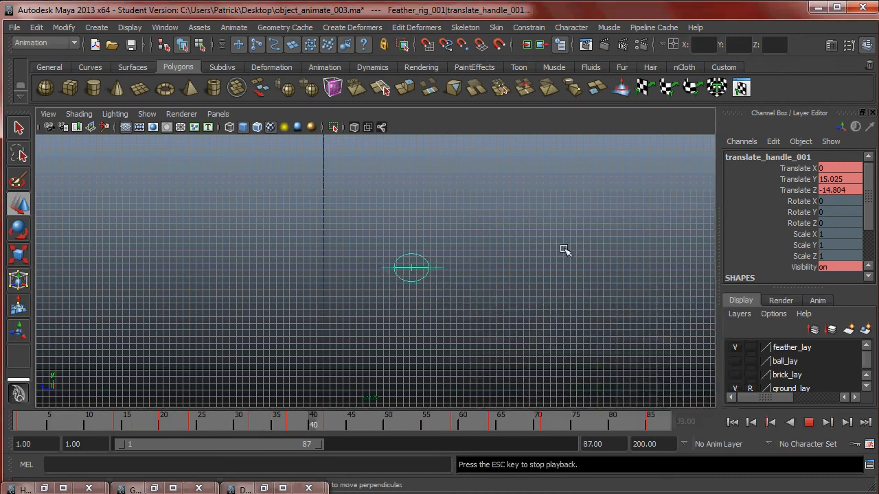
key(space)
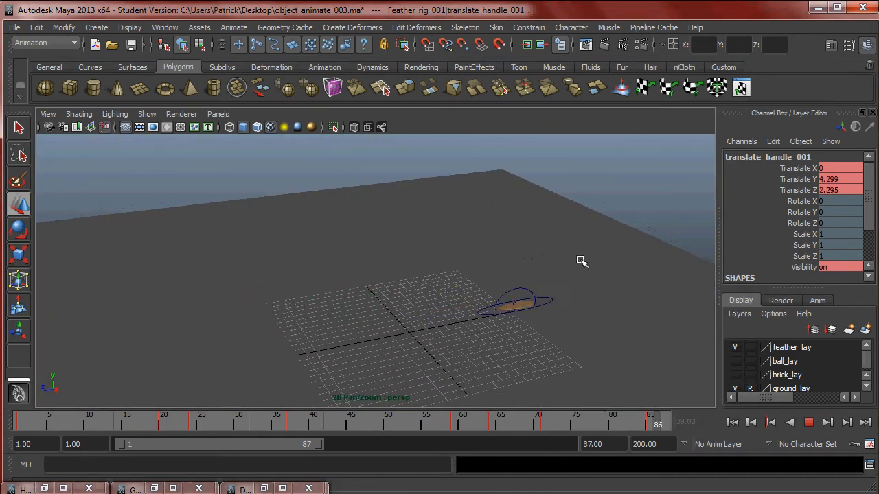
alt+right_drag(603, 266, 496, 267)
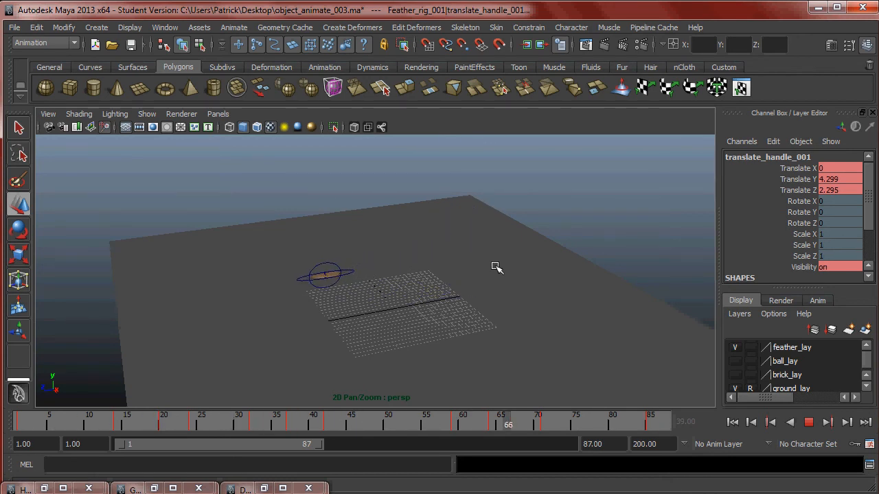
Step: Extend the end of the playback range to frame 108, play the longer range and clear the selection
drag(322, 444, 368, 446)
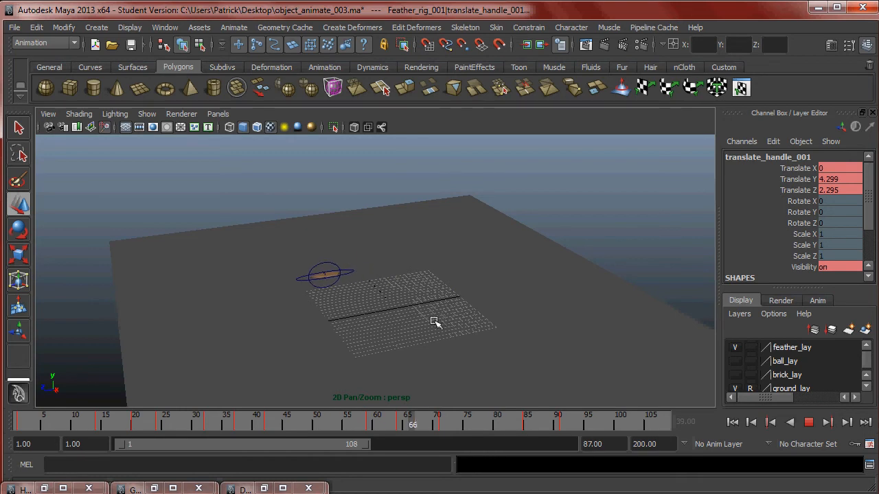
click(807, 422)
click(694, 386)
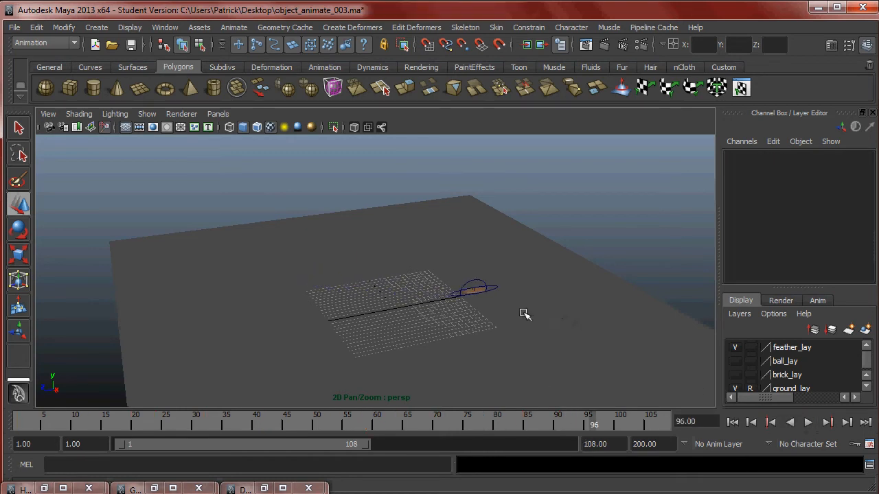
Step: Examine the fall from a low perspective angle, scrubbing back and forth through the middle swing
alt+drag(534, 317, 495, 295)
drag(390, 429, 117, 415)
drag(64, 412, 177, 427)
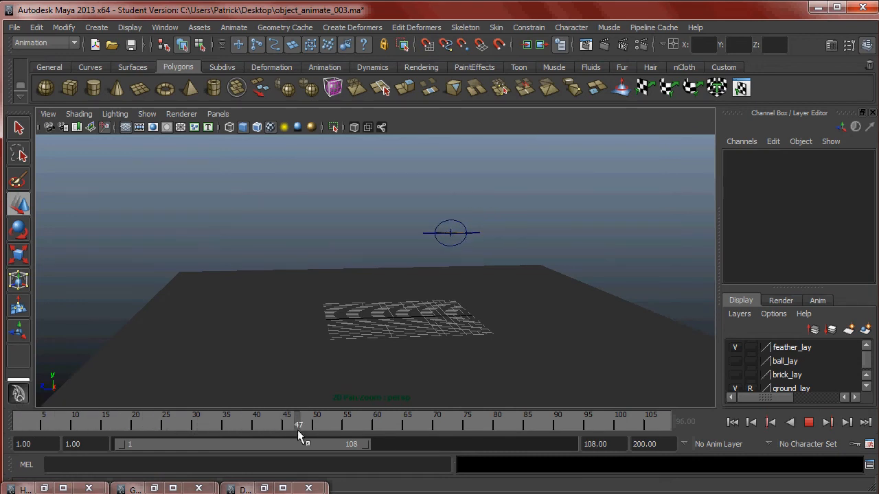
drag(332, 430, 340, 431)
alt+drag(416, 365, 442, 260)
drag(333, 426, 281, 426)
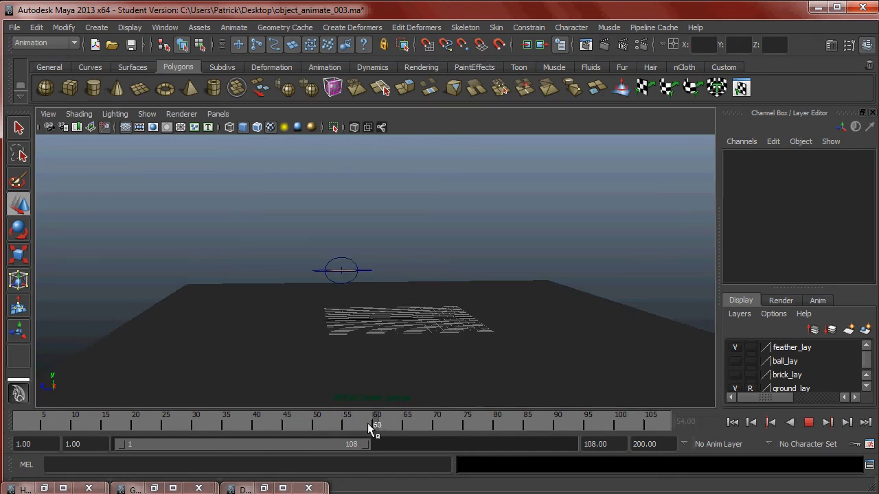
Step: Select the translate handle, lower it slightly at frame 54 and key the new position
click(415, 277)
mouse_move(347, 426)
mouse_down()
mouse_move(268, 421)
mouse_move(403, 421)
mouse_move(327, 427)
mouse_move(340, 430)
mouse_up()
drag(391, 223, 394, 230)
key(s)
Step: Play the fall from frame 40 and scrub up to frame 59 to check the adjusted swing
drag(343, 423, 273, 427)
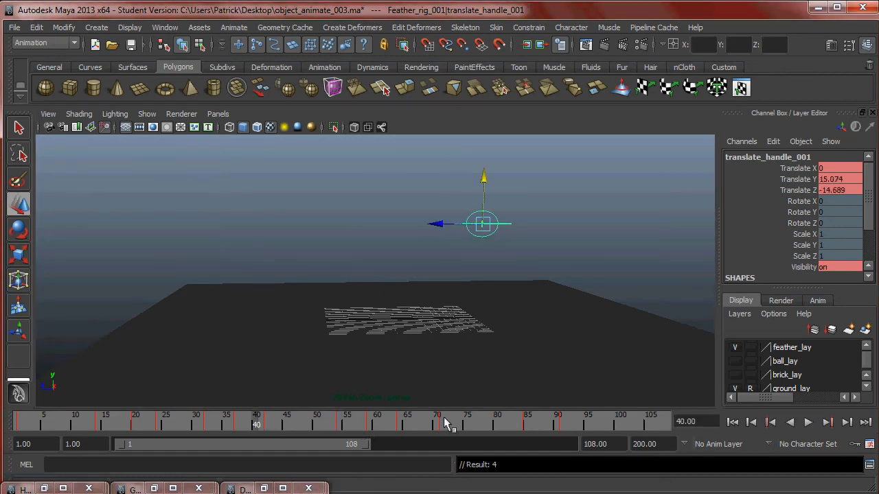
click(808, 422)
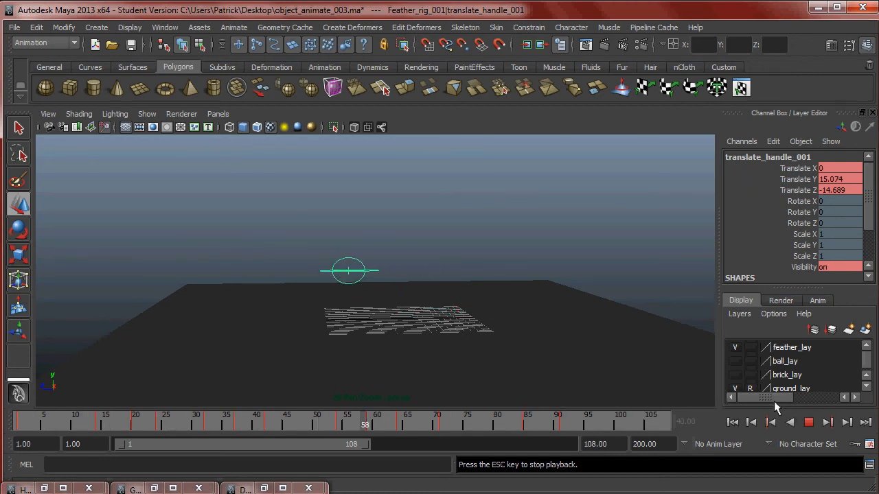
click(806, 423)
drag(361, 423, 300, 425)
mouse_move(355, 429)
mouse_down()
mouse_move(383, 429)
mouse_move(370, 427)
mouse_up()
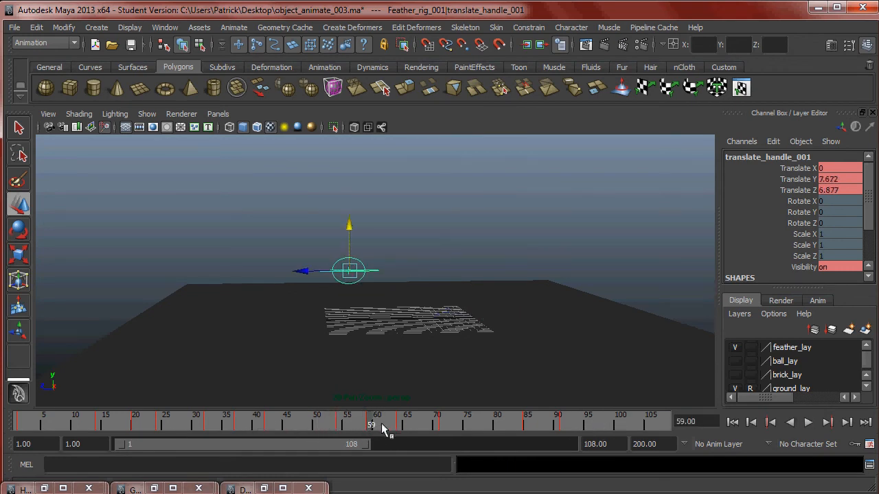
Step: Delete the translate handle's key at frame 59 and replay the fall from frame 40
right_click(371, 426)
click(432, 289)
drag(369, 427, 345, 430)
click(806, 421)
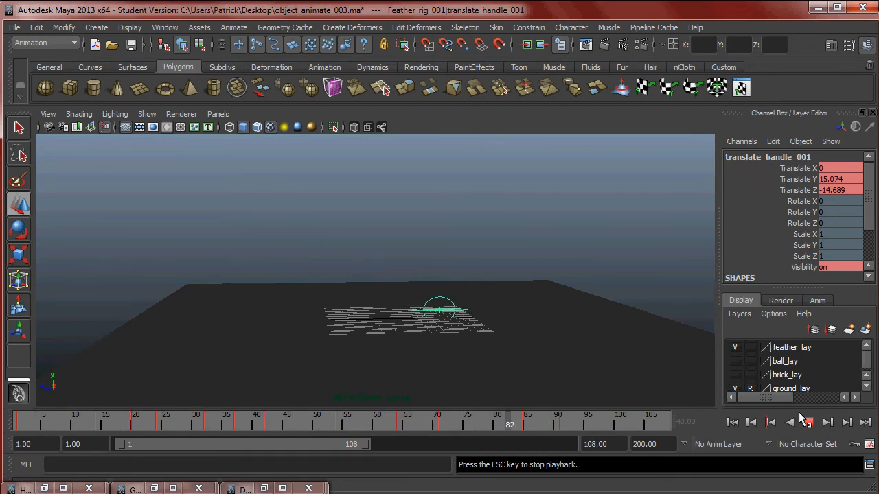
Step: Stop the playback and delete the translate handle's key at frame 54
key(Escape)
click(330, 425)
key(alt+v)
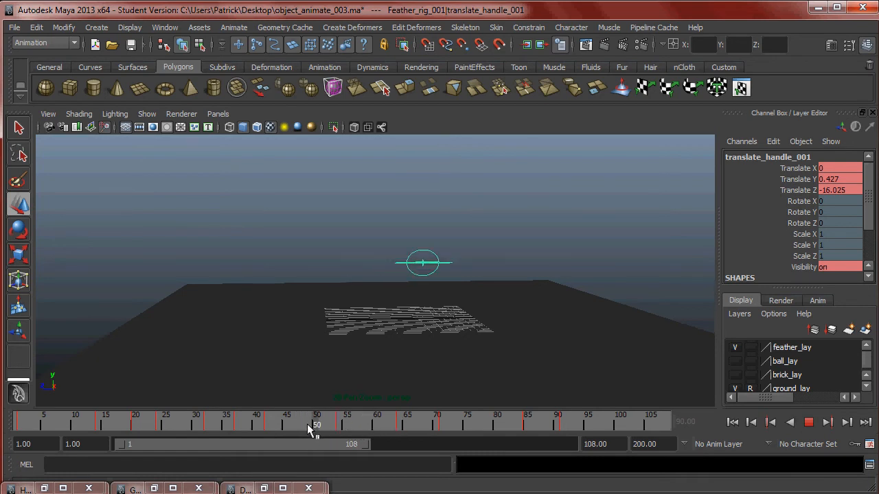
right_click(342, 427)
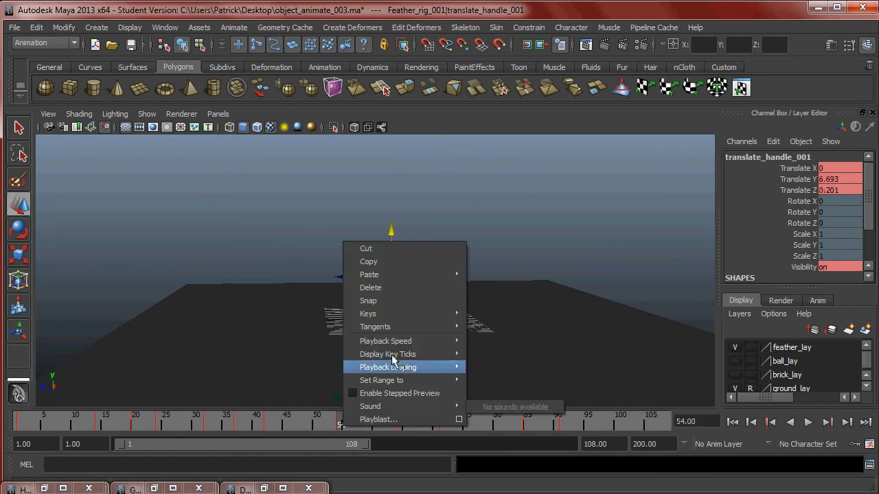
click(402, 291)
Step: Lower the translate handle to about 8.078 in Translate Y at frame 53, key it and replay the fall
key(alt+v)
click(263, 427)
mouse_move(302, 424)
mouse_down()
mouse_move(373, 424)
mouse_move(268, 424)
mouse_move(405, 429)
mouse_move(335, 429)
mouse_up()
drag(390, 199, 392, 221)
drag(348, 429, 256, 427)
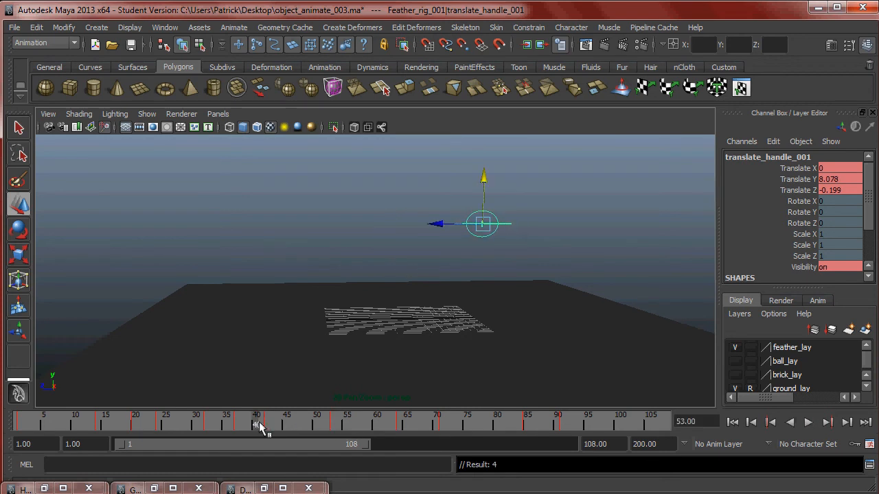
click(808, 423)
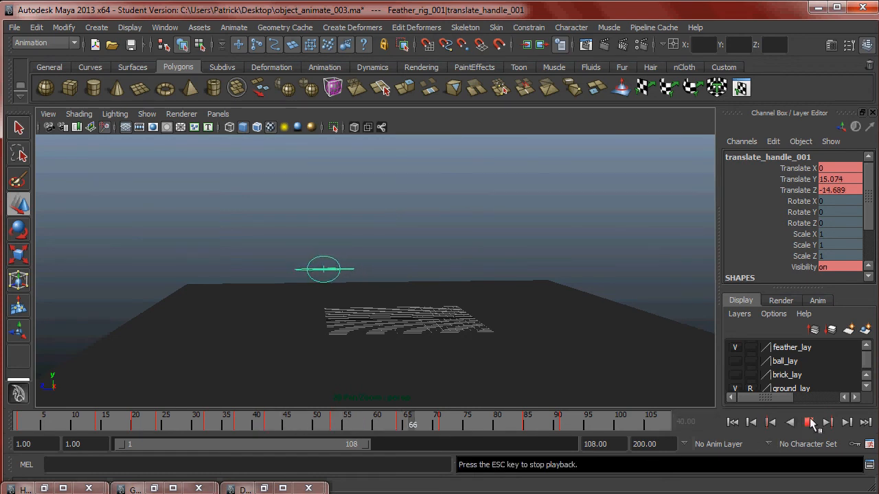
click(807, 424)
Step: Lower the translate handle further to about 5.786 in Translate Y at frame 53, key it and replay the swing
drag(357, 430, 343, 430)
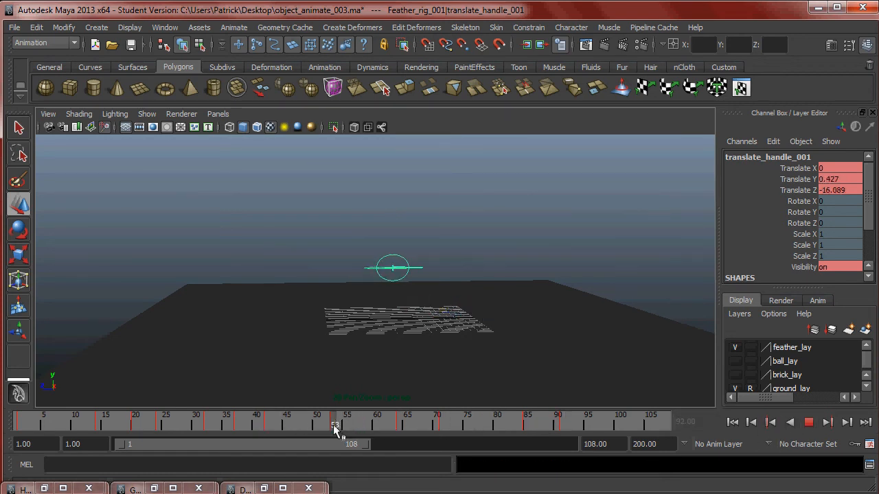
drag(392, 220, 394, 233)
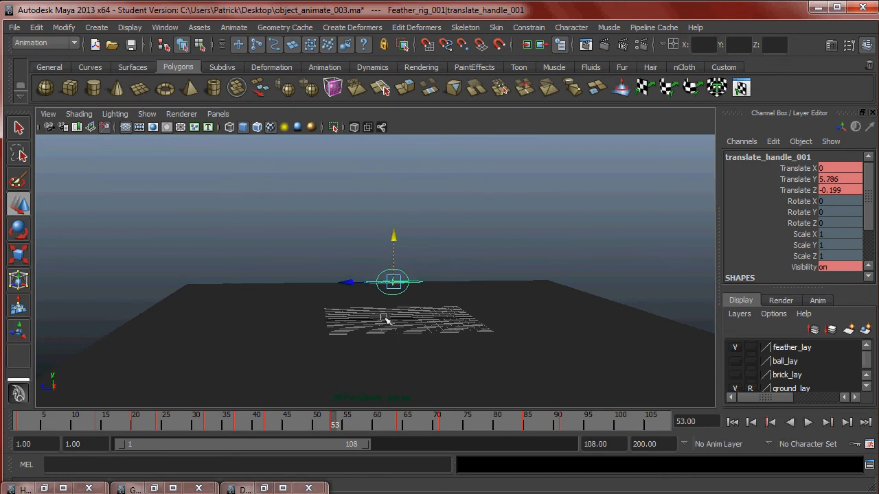
drag(339, 427, 240, 427)
click(808, 422)
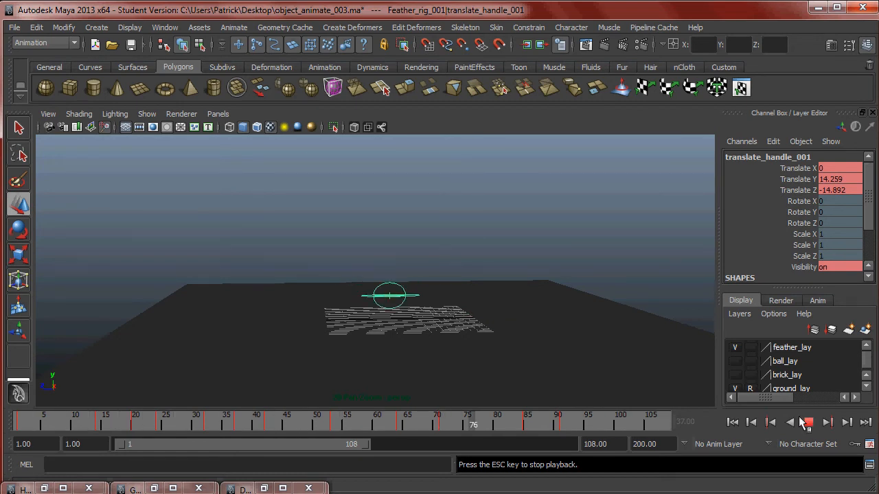
Step: Check the last swing's timing by scrubbing around frames 76 and 77, viewing the key spacing and replaying the fall
drag(390, 424, 249, 425)
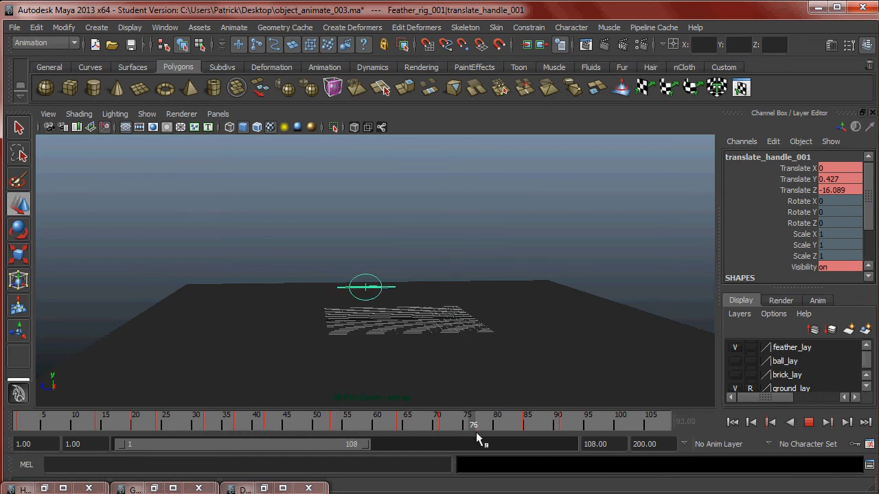
drag(514, 434, 477, 432)
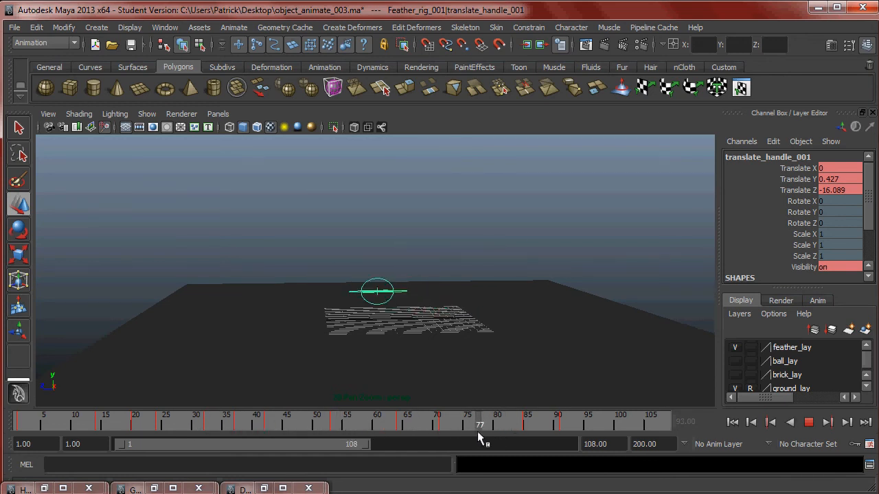
click(264, 488)
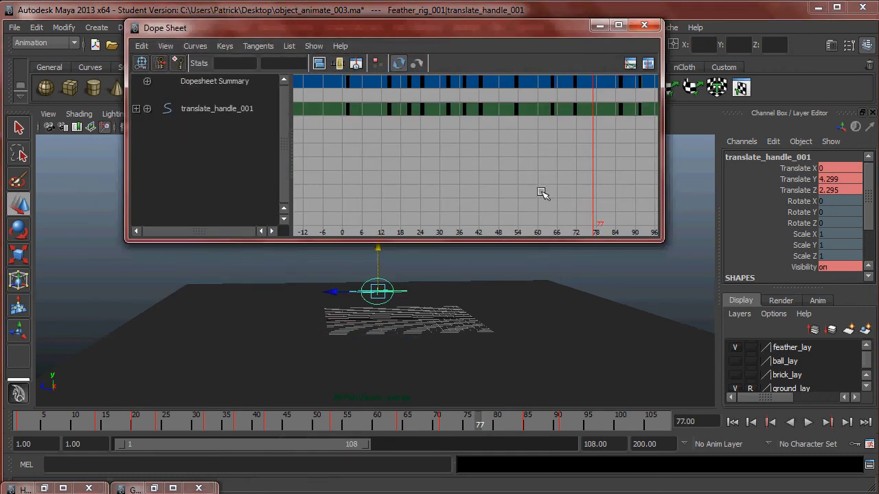
click(599, 27)
alt+drag(530, 173, 492, 235)
click(808, 423)
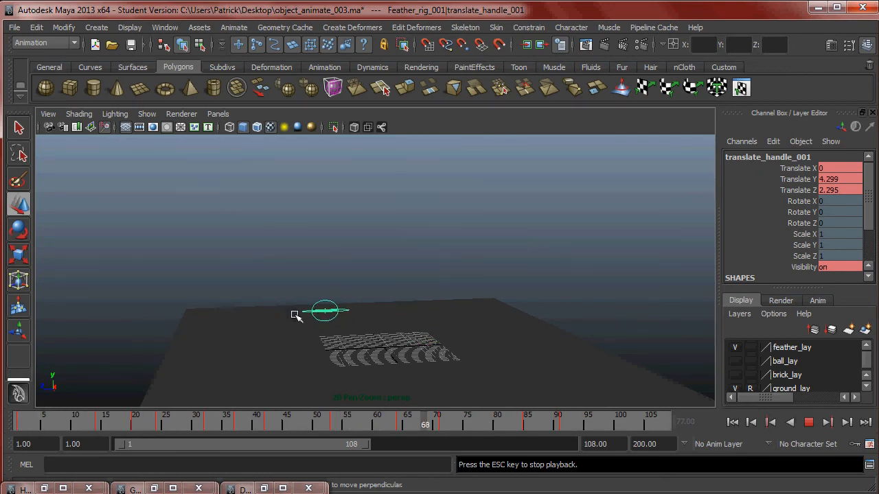
key(Escape)
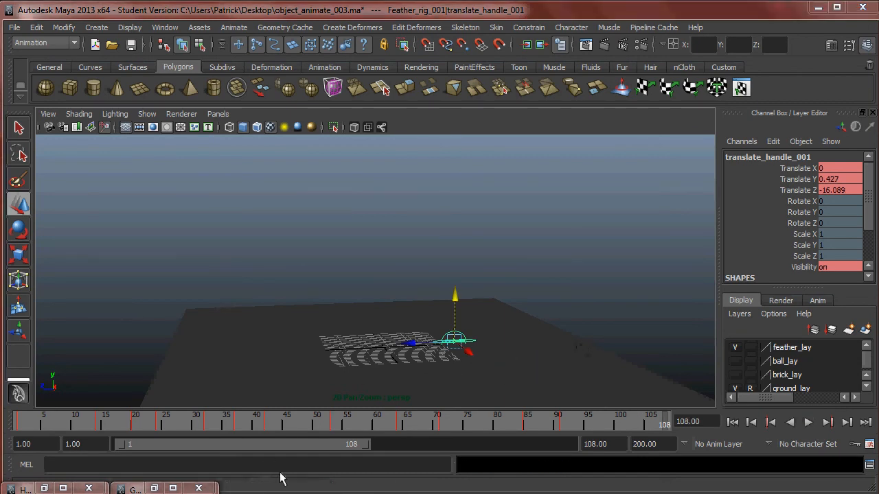
Step: Move the translate handle's last two keys later in the Dope Sheet, placing the final one at frame 104, and replay the fall
click(264, 488)
drag(497, 419, 527, 422)
drag(525, 142, 585, 81)
middle_drag(553, 86, 592, 178)
drag(427, 425, 271, 428)
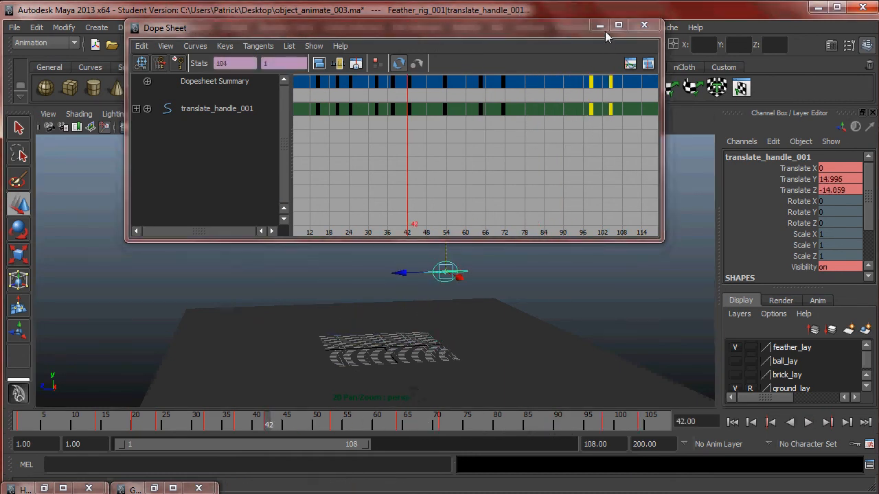
click(600, 26)
click(806, 424)
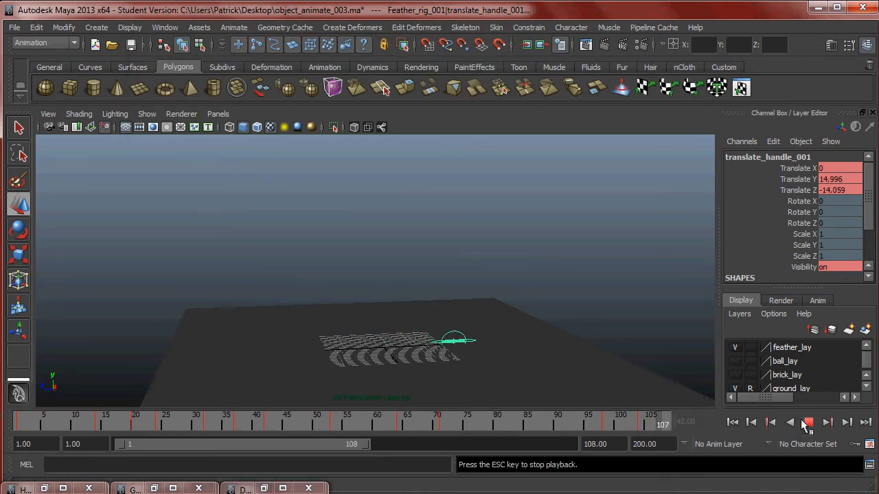
Step: Shift the last two keys earlier in the Dope Sheet, placing the final one at frame 99, and replay the fall
click(808, 423)
click(240, 488)
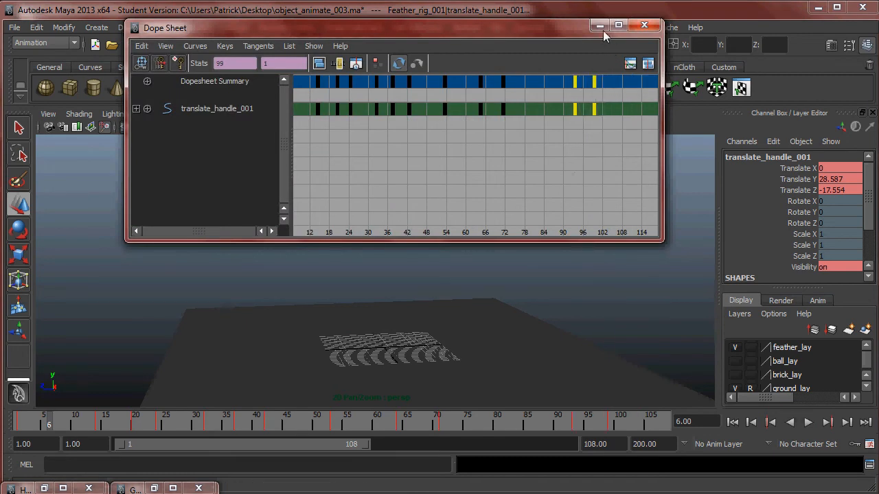
click(600, 25)
click(808, 423)
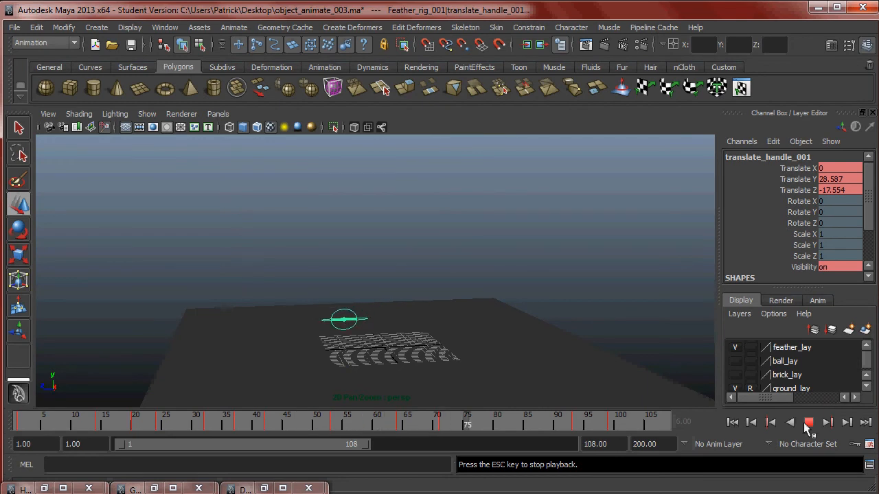
click(808, 423)
Step: Replace the translate handle's key at frame 53 with a new one at about 7.15 in Translate Y
key(alt+v)
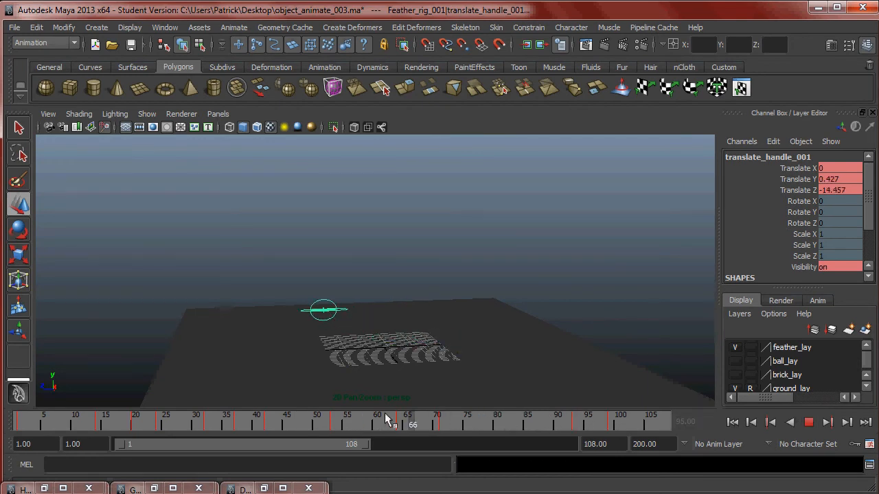
click(335, 422)
right_click(338, 424)
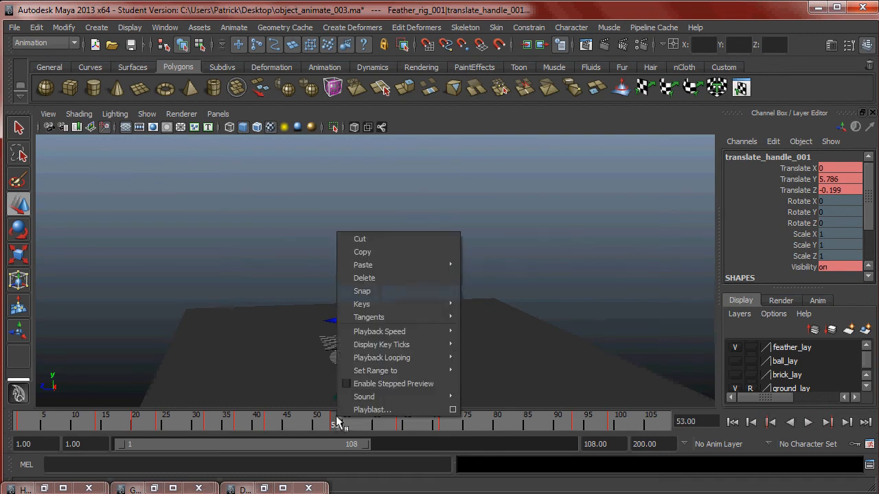
click(381, 278)
key(alt+v)
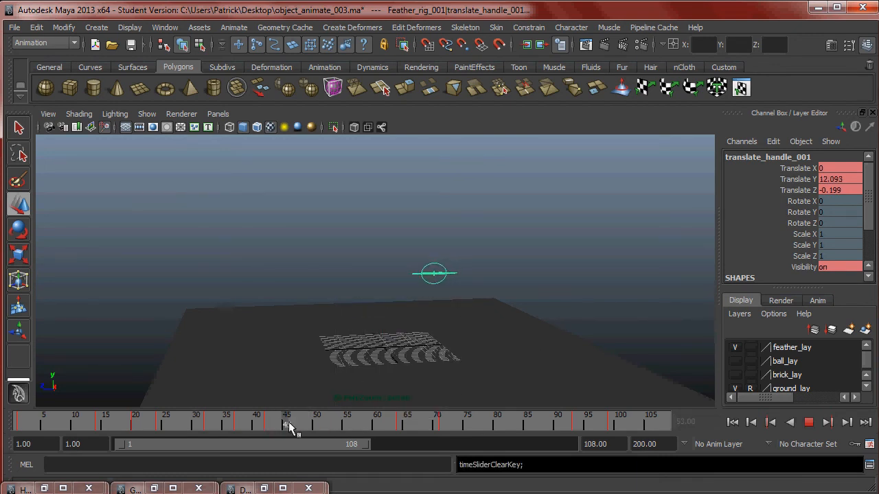
drag(364, 428, 364, 427)
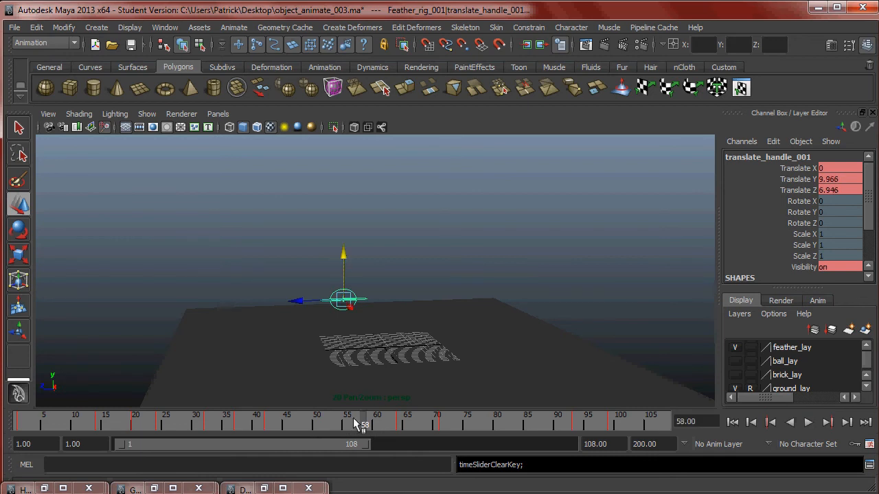
drag(354, 421, 334, 422)
drag(383, 251, 382, 267)
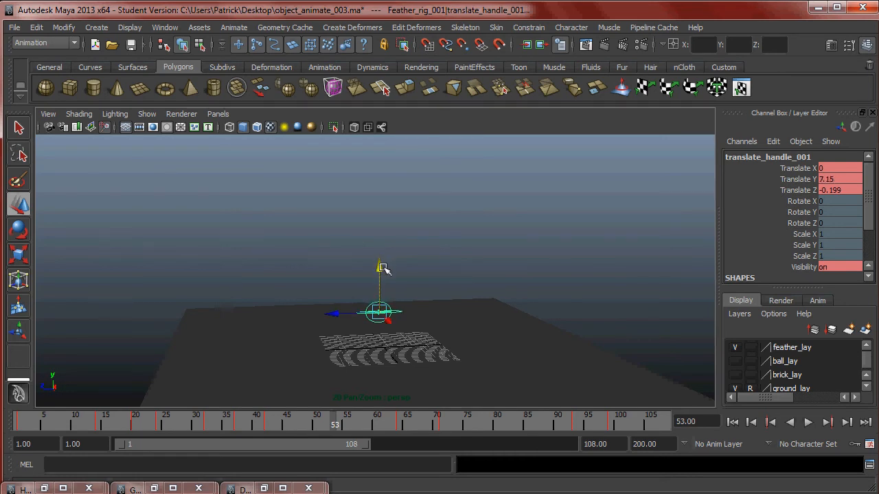
key(alt+v)
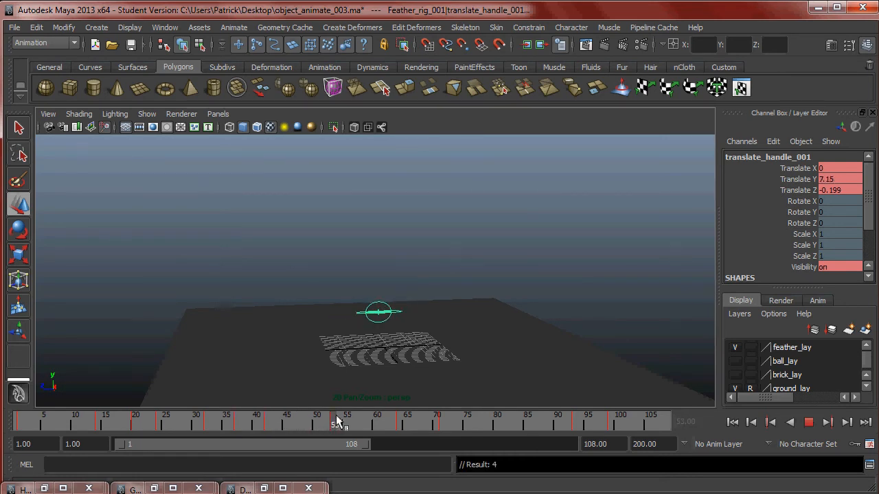
Step: Raise the translate handle to about 9.919 in Translate Y at frame 64, key it and replay from frame 42
mouse_move(369, 420)
mouse_down()
mouse_move(441, 421)
mouse_move(261, 414)
mouse_move(588, 426)
mouse_move(334, 426)
mouse_move(401, 422)
mouse_up()
alt+drag(344, 318, 412, 285)
drag(316, 270, 318, 258)
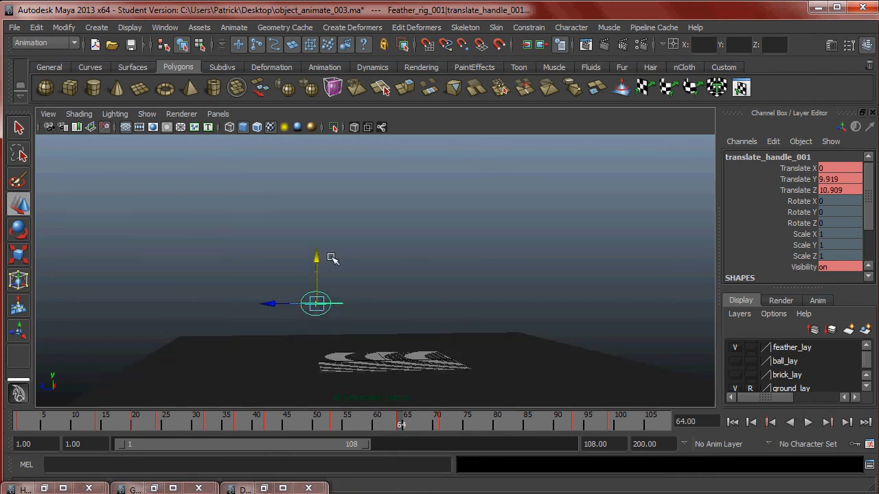
alt+drag(371, 266, 402, 300)
key(s)
drag(401, 422, 269, 423)
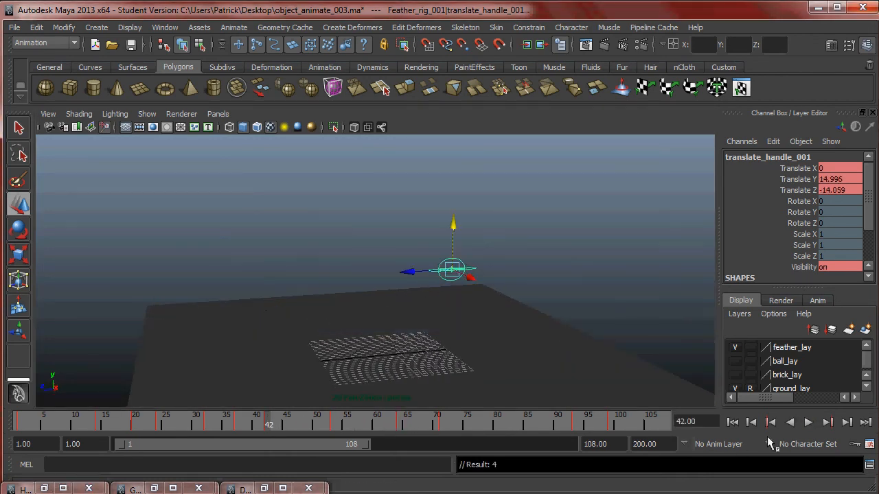
click(815, 421)
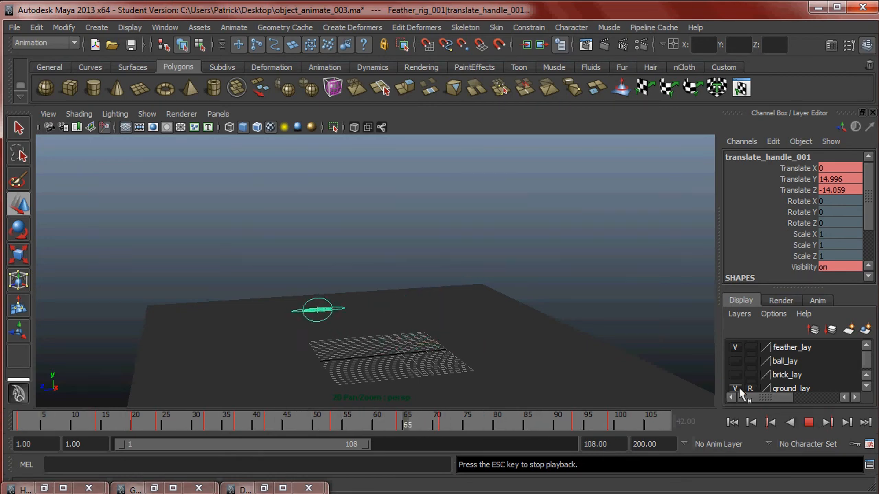
click(808, 422)
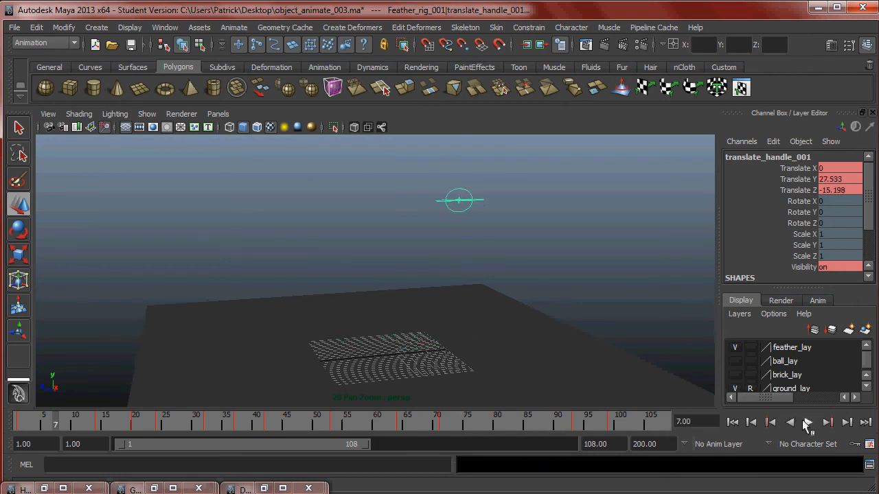
Step: Shift the translate handle's last two keys earlier in the Dope Sheet, to about frames 84 and 90
click(251, 490)
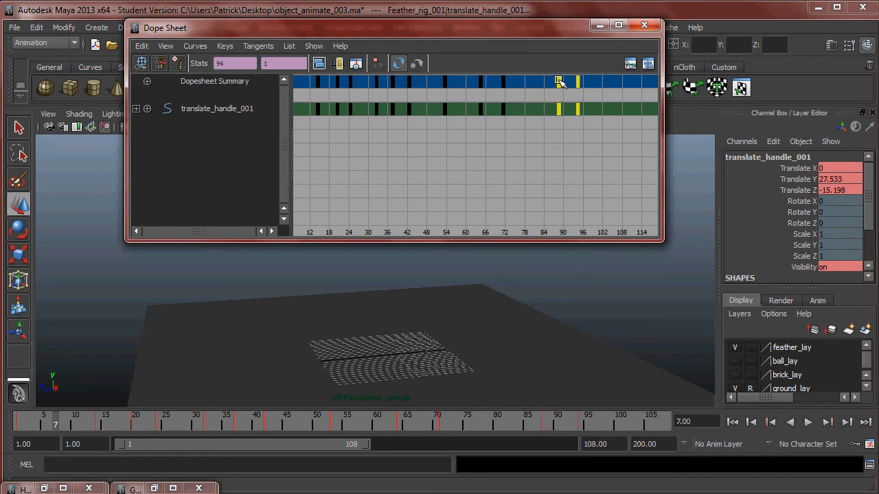
alt+drag(575, 322, 591, 318)
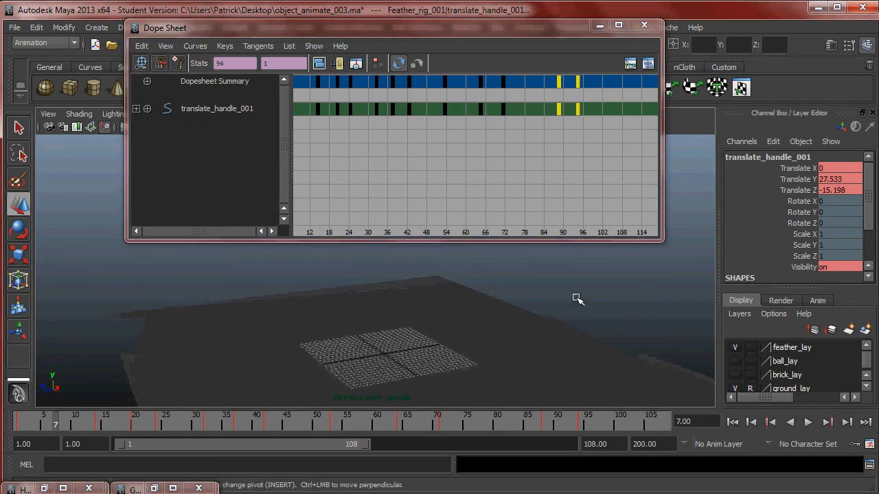
drag(550, 150, 607, 103)
middle_drag(558, 81, 554, 83)
click(599, 25)
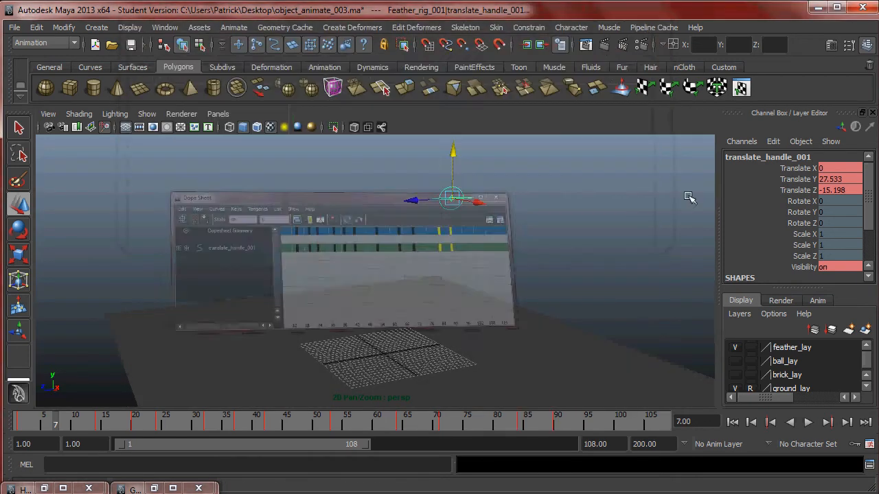
Step: Deselect the handle and play the whole fall, viewing the swings from different angles and distances
click(558, 261)
click(804, 423)
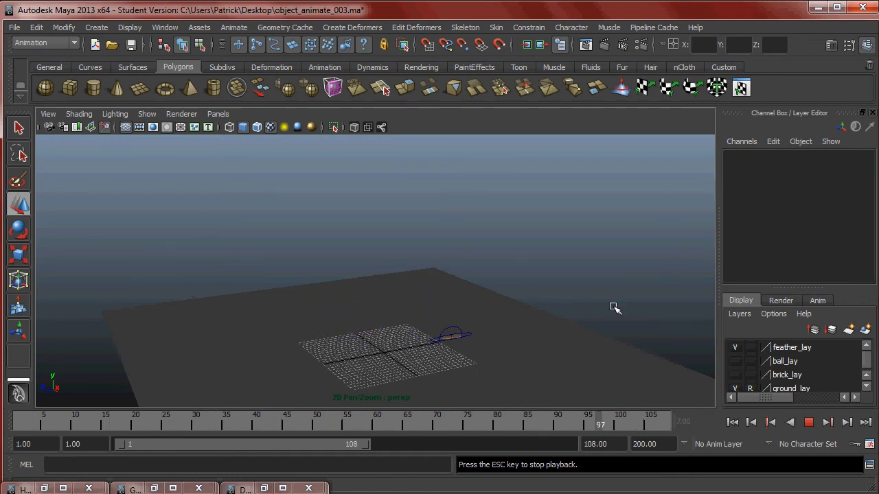
alt+right_drag(614, 308, 554, 286)
alt+drag(553, 287, 483, 275)
alt+right_drag(483, 275, 545, 333)
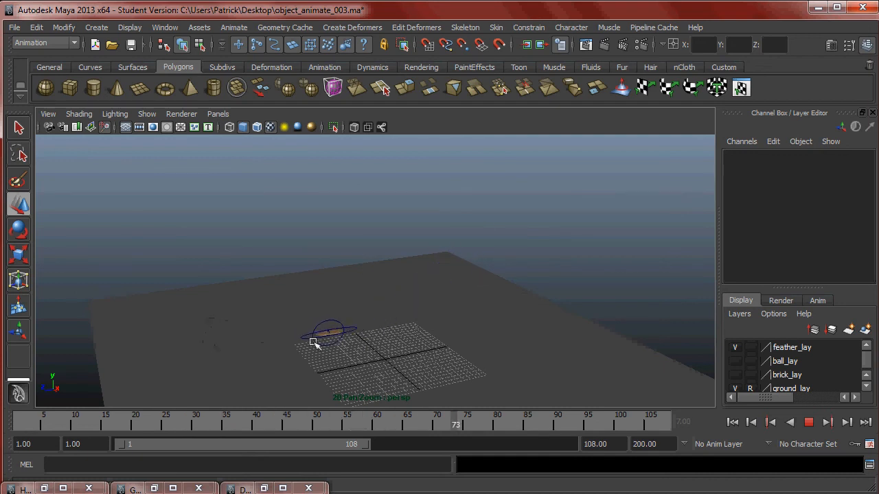
click(809, 422)
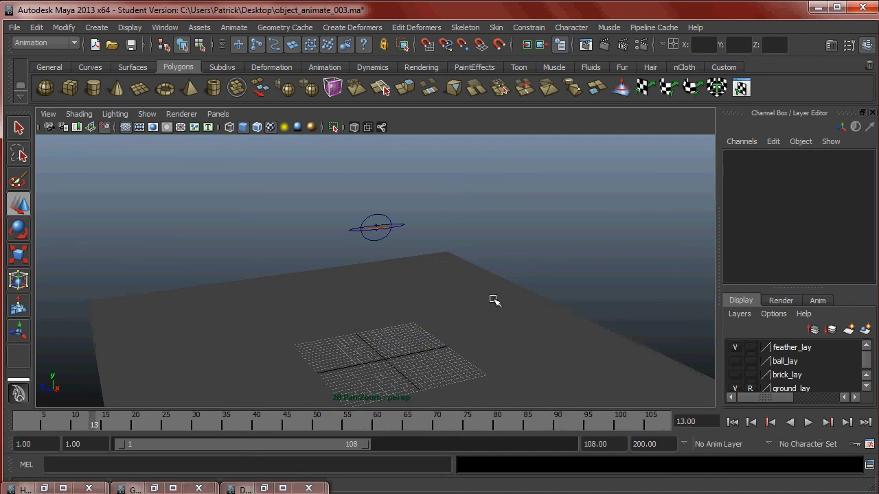
Step: Select the rotate handle, rotate it to about X 9.678, Y 8.933, Z -13.195 at frame 1 and key it
click(383, 217)
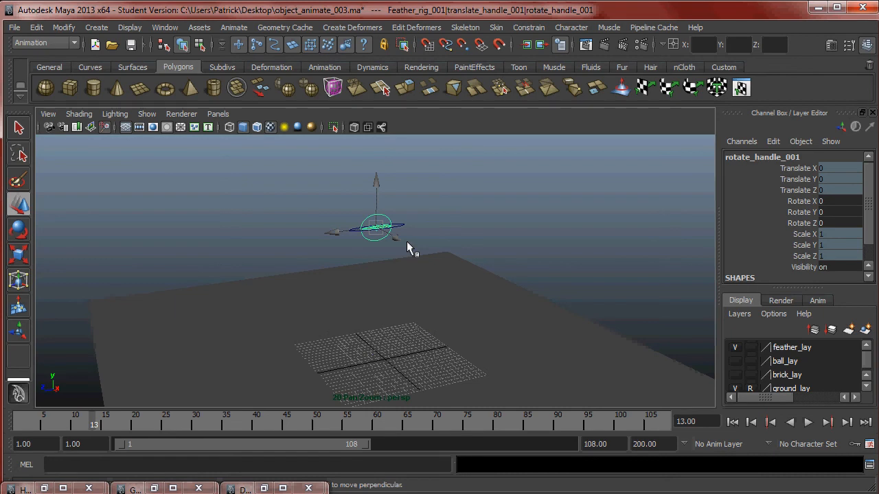
key(alt+period)
key(alt+period)
alt+drag(406, 241, 357, 249)
alt+right_drag(357, 249, 367, 257)
key(e)
alt+drag(367, 256, 284, 354)
drag(147, 419, 19, 419)
alt+middle_drag(491, 252, 373, 366)
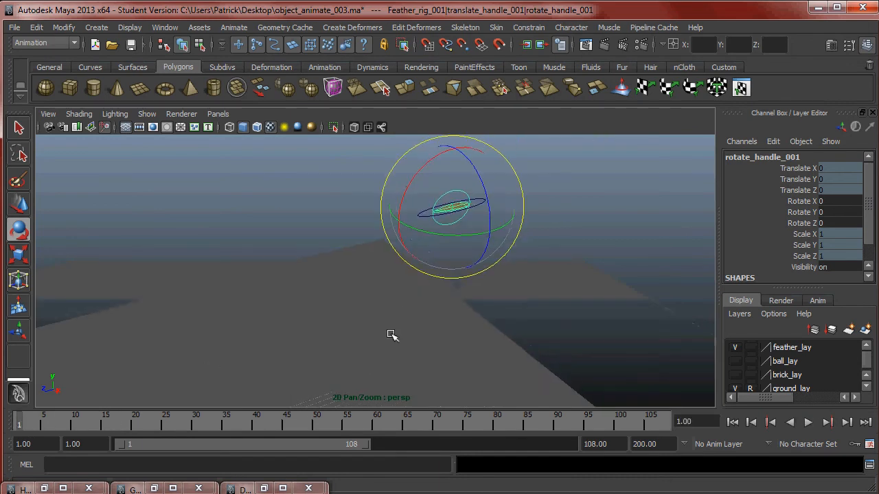
mouse_move(426, 192)
mouse_down()
mouse_move(496, 214)
mouse_move(471, 240)
mouse_up()
key(s)
alt+right_drag(302, 377, 222, 333)
alt+middle_drag(223, 332, 296, 265)
alt+drag(295, 264, 320, 270)
alt+middle_drag(320, 271, 346, 310)
alt+right_drag(346, 309, 345, 321)
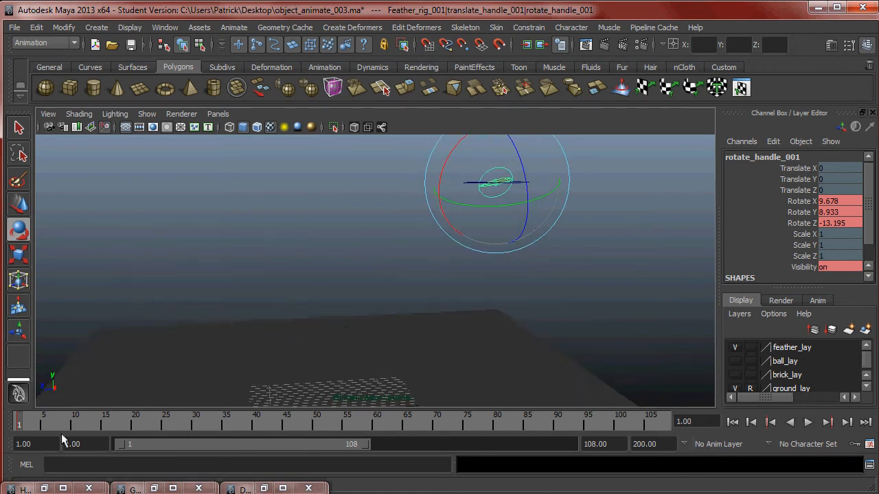
Step: Reselect the rotate handle at frame 20, rotate it to about -16.941 in Rotate X and key it
key(alt+v)
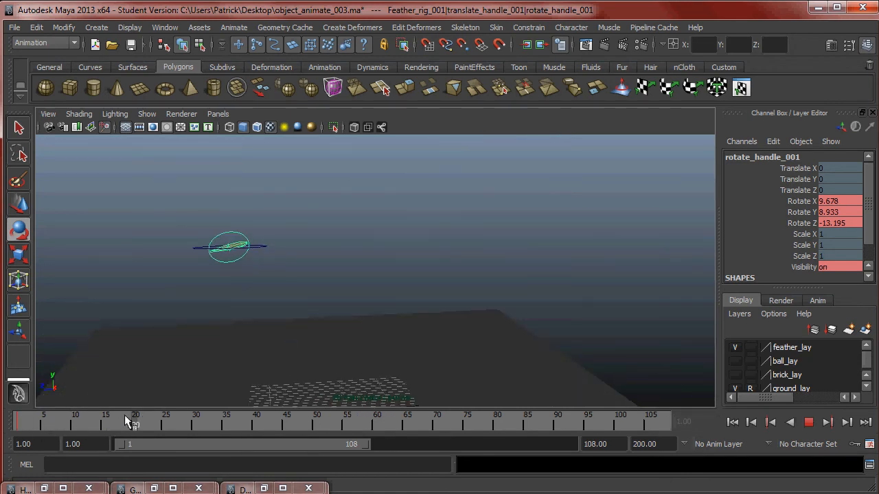
click(130, 422)
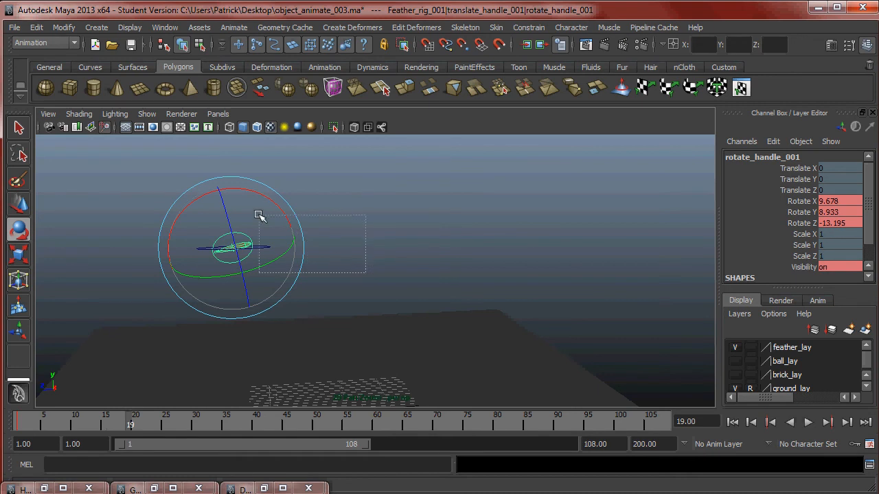
key(Up)
key(alt+v)
drag(86, 427, 131, 425)
click(280, 233)
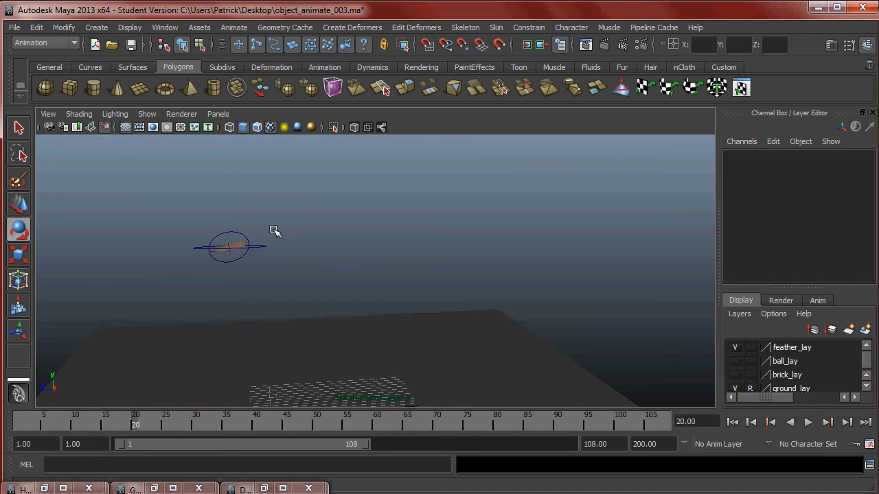
click(241, 236)
drag(251, 191, 268, 212)
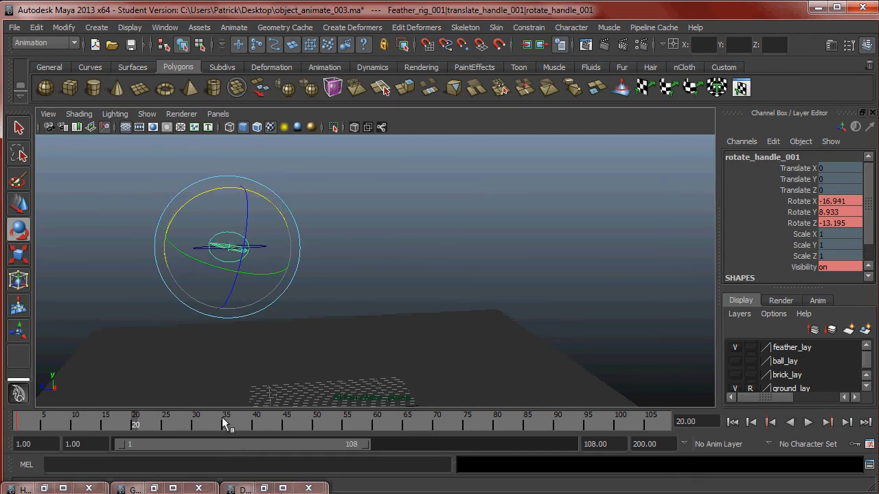
Step: Rotate the handle to about X 25.332, Y -15.523, Z -0.127 at frame 38 and key it
key(alt+v)
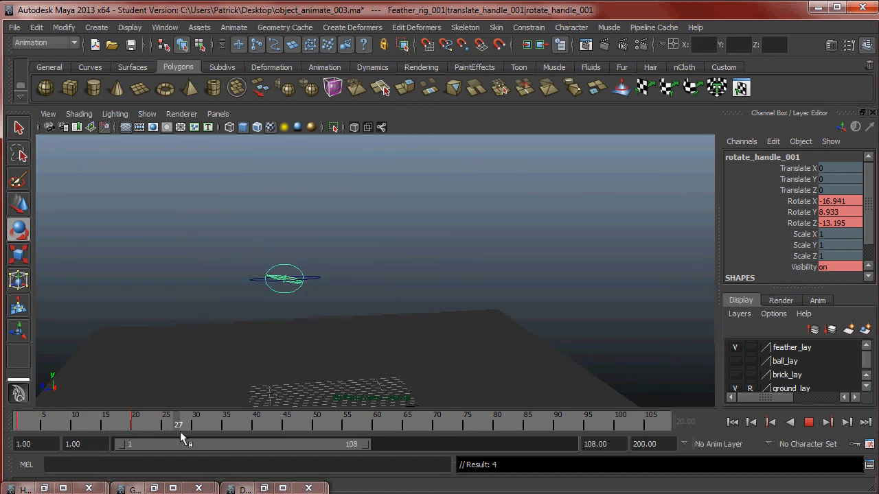
key(alt+v)
drag(398, 266, 434, 283)
key(s)
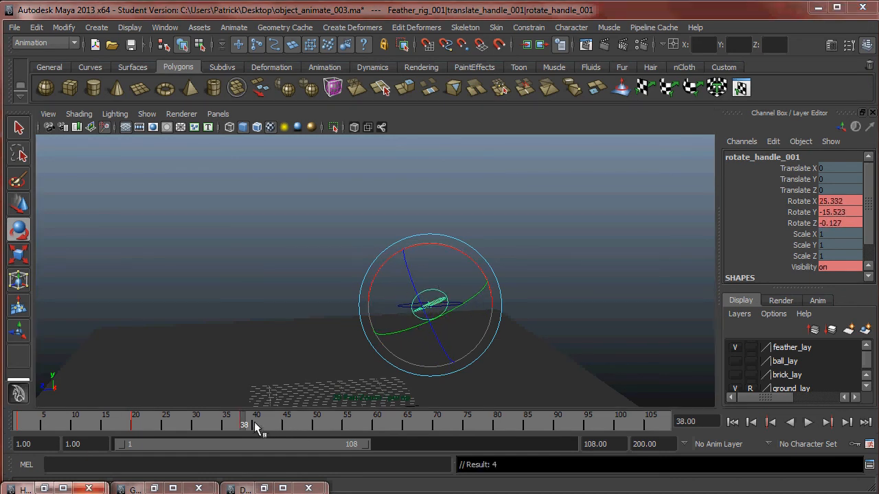
Step: Rotate the handle to about X -26.901, Y -18.664, Z -26.076 at frame 65 and key it
key(alt+v)
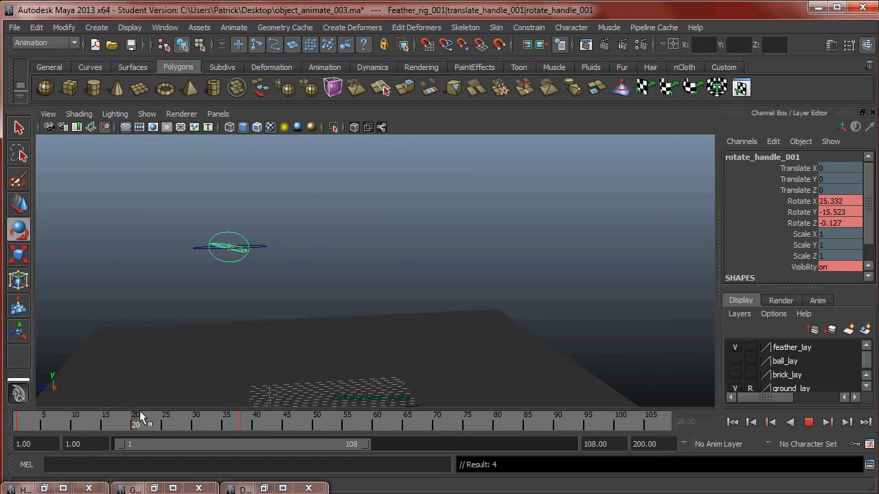
drag(291, 411, 406, 398)
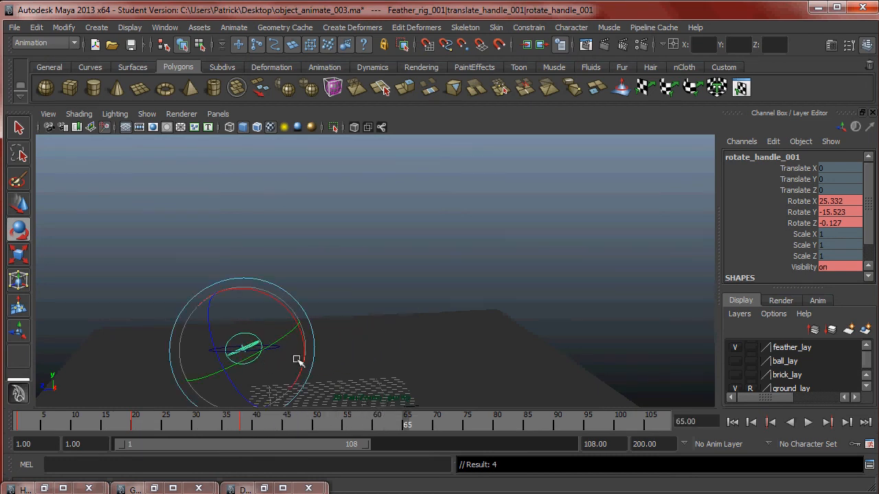
drag(265, 294, 266, 362)
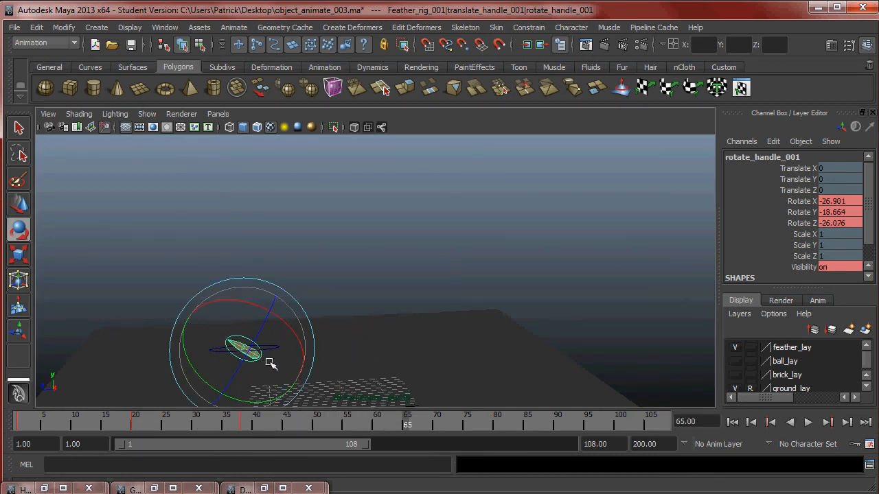
alt+right_drag(405, 381, 447, 385)
alt+middle_drag(446, 385, 488, 329)
key(s)
Step: Adjust the rotate handle's tilt at frame 82 and key it
drag(407, 425, 509, 425)
alt+middle_drag(525, 372, 479, 336)
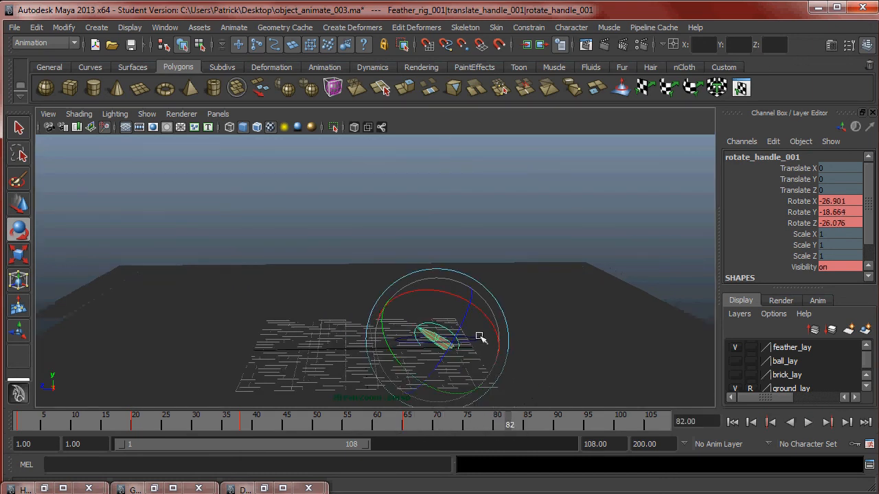
drag(486, 315, 485, 333)
key(s)
Step: Level the feather near the ground at frame 89, rotating the handle to about X -0.913, Y -12.05, Z -11.994, and key it
mouse_move(517, 427)
mouse_down()
mouse_move(426, 429)
mouse_move(548, 431)
mouse_up()
alt+drag(450, 338, 561, 351)
drag(491, 294, 504, 267)
mouse_move(477, 309)
mouse_down()
mouse_move(506, 302)
mouse_move(465, 313)
mouse_up()
drag(437, 282, 442, 274)
Step: Deselect the rotate handle, play the whole fall from a wider view and check the keys on the translate and rotate handles
drag(546, 426, 570, 424)
alt+right_drag(583, 315, 319, 308)
alt+drag(319, 309, 449, 227)
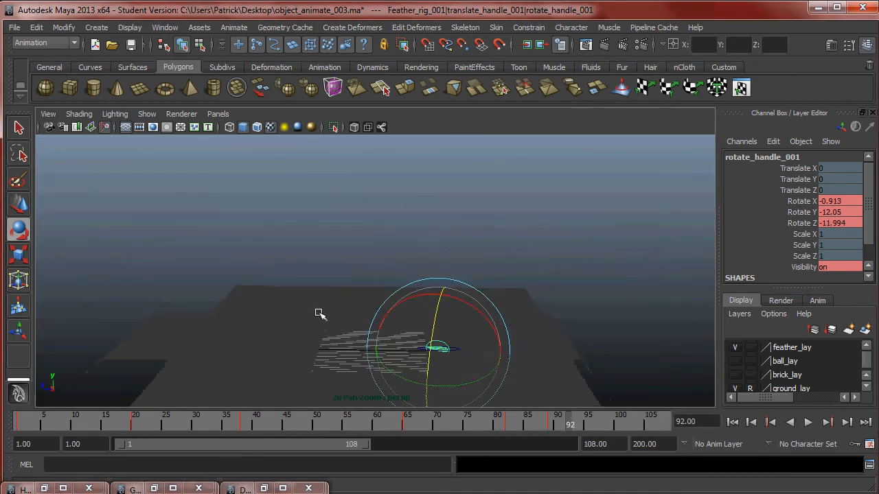
click(449, 227)
alt+right_drag(439, 237, 479, 290)
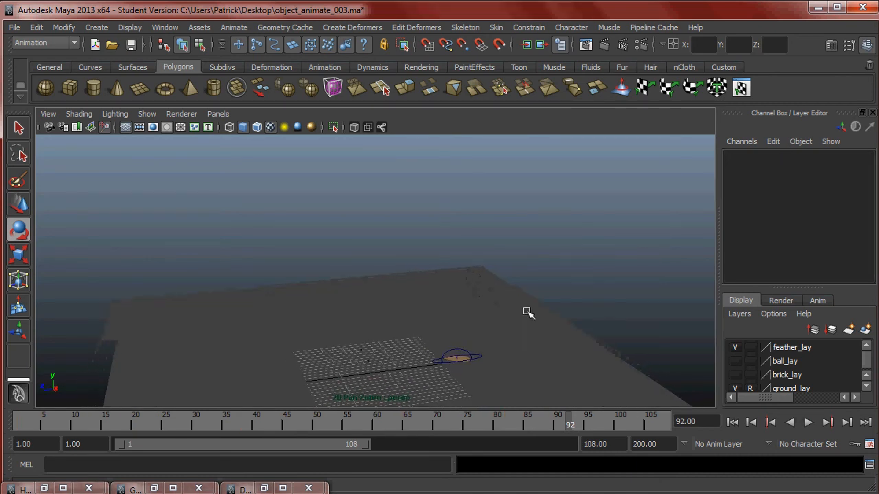
click(808, 422)
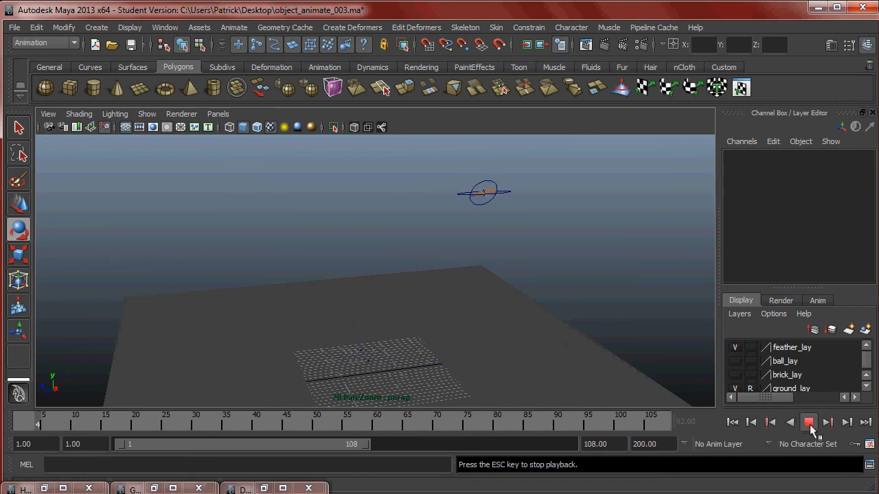
click(808, 423)
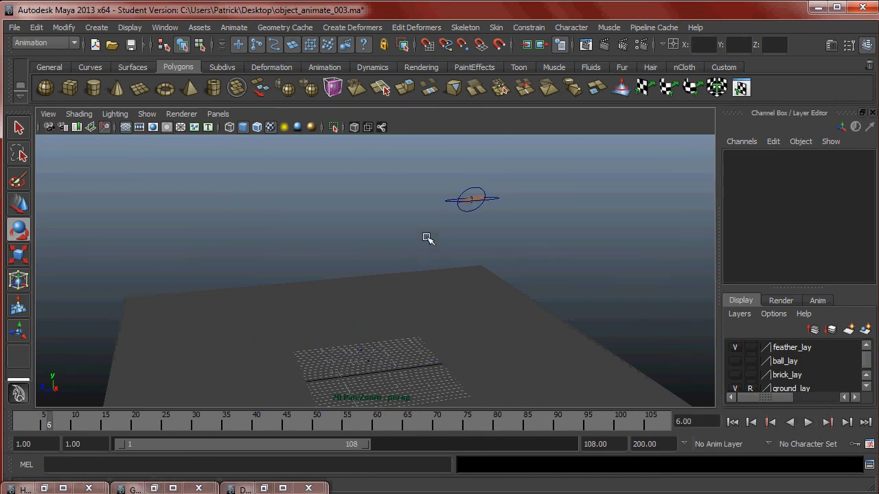
drag(525, 242, 525, 241)
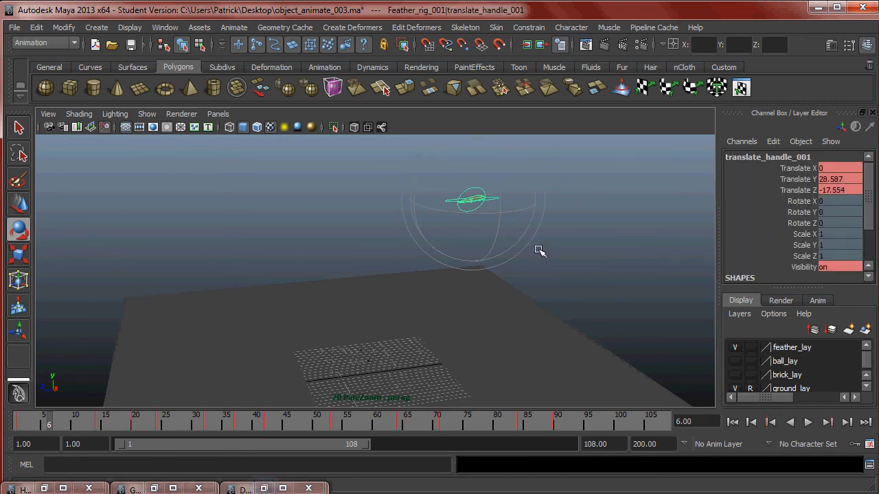
click(523, 233)
click(476, 200)
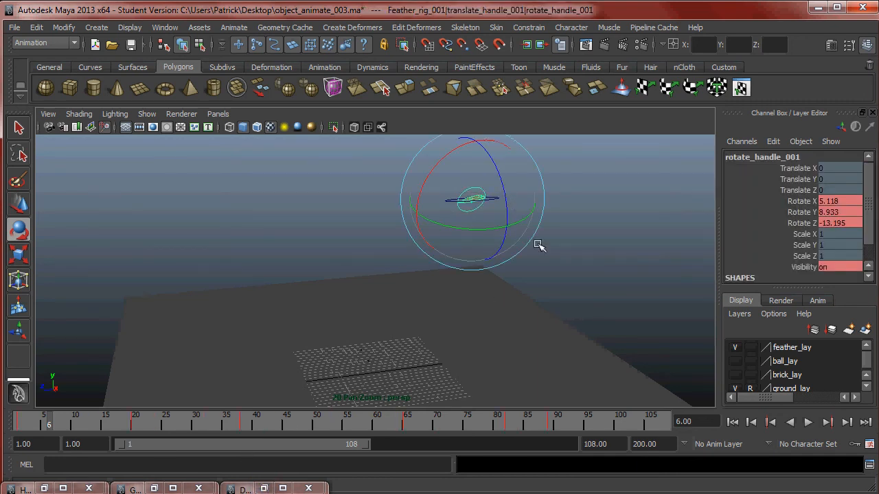
click(309, 245)
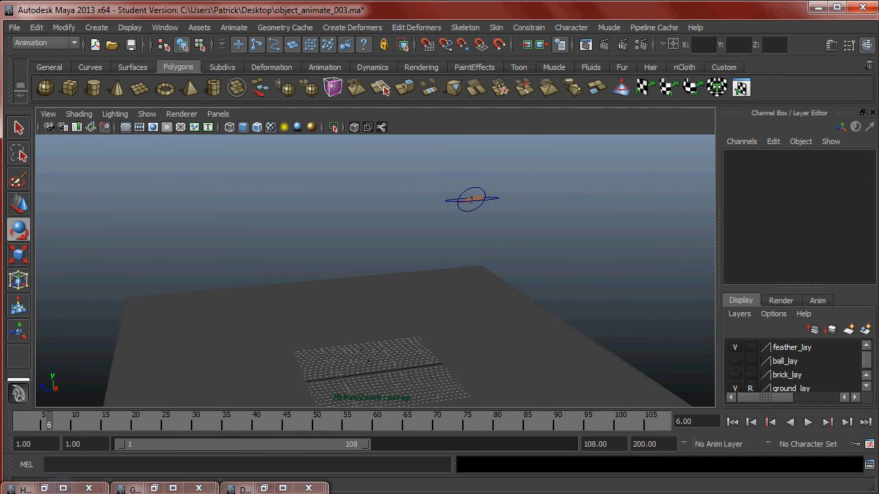
Step: Close the minimized Hypershade, Graph Editor and Dope Sheet windows
click(44, 488)
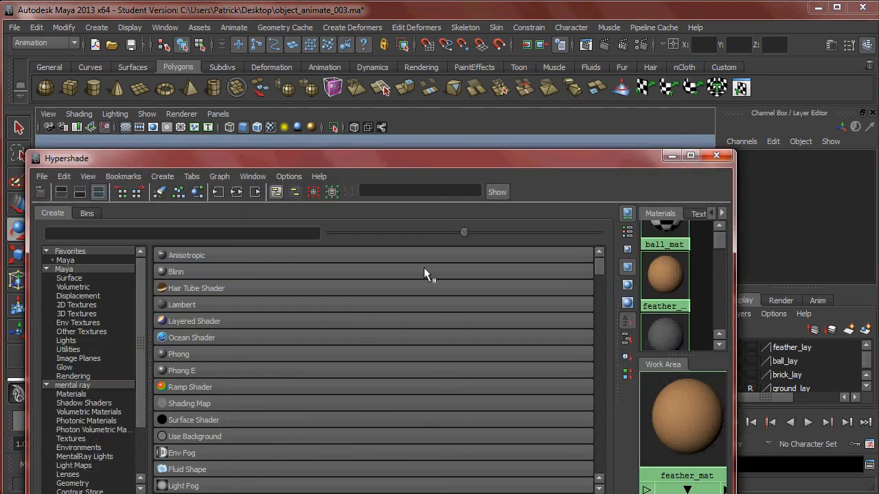
click(716, 156)
click(44, 488)
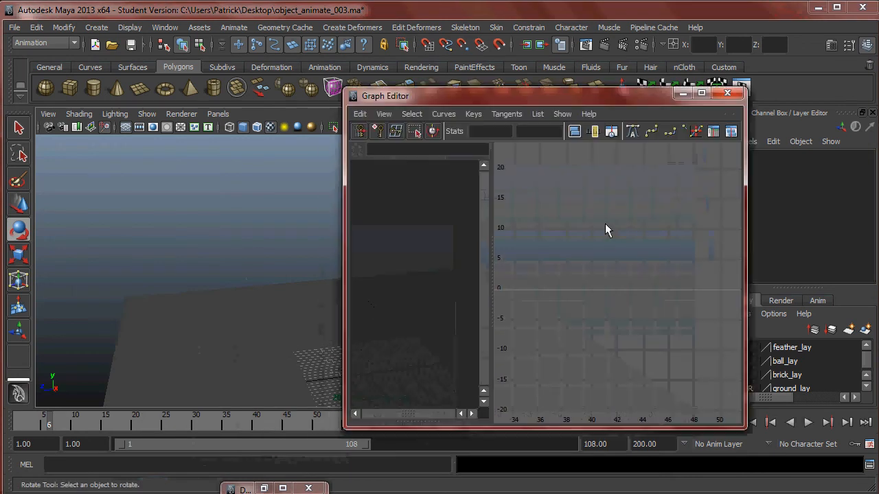
click(727, 93)
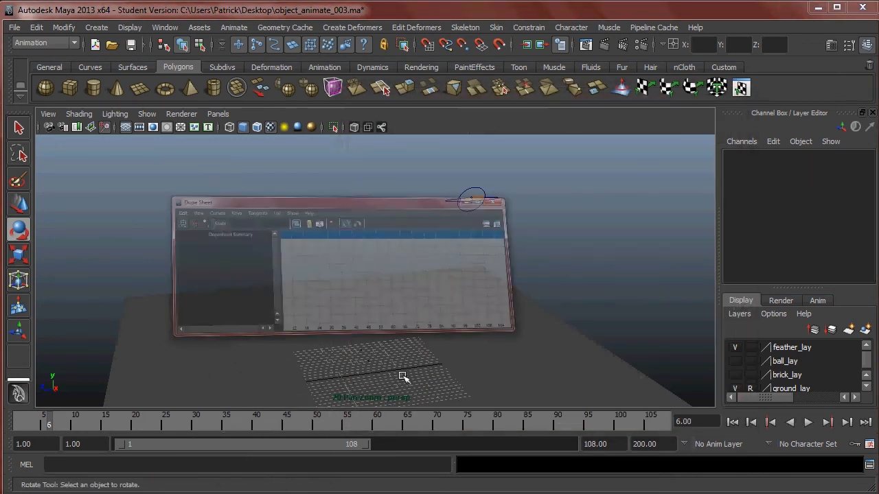
click(244, 489)
click(650, 25)
Step: Open the Outliner, expand the Feather_rig_001 hierarchy and select feather_mesh_001
click(165, 27)
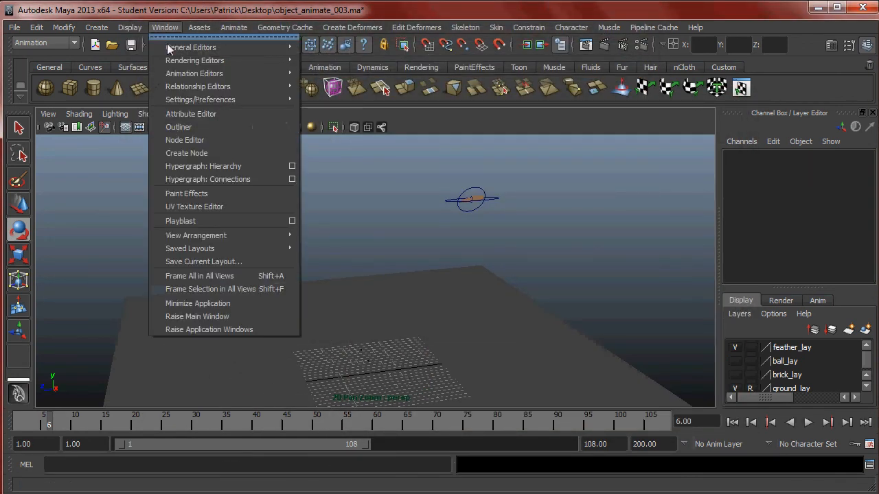
click(197, 128)
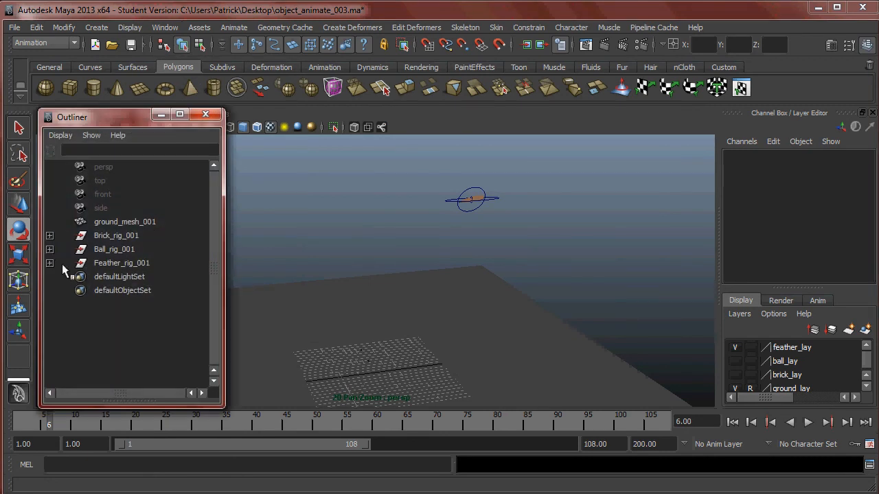
click(50, 263)
click(50, 276)
click(50, 290)
click(50, 304)
click(154, 319)
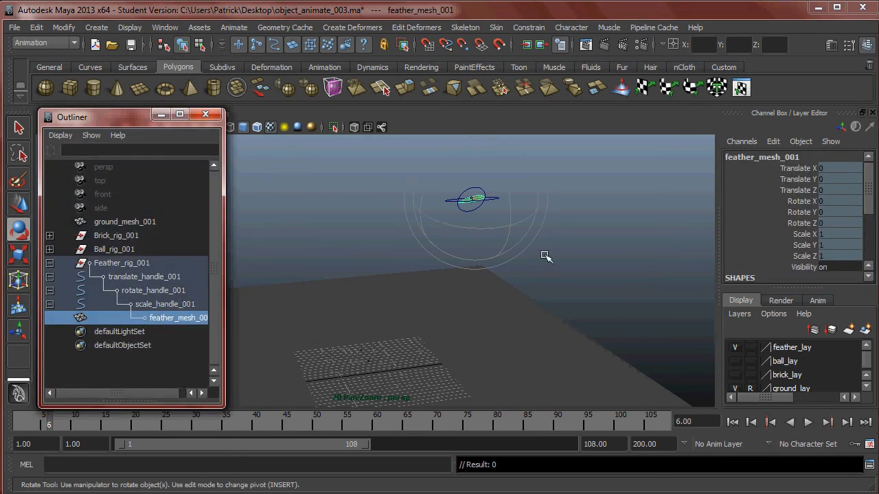
Step: Minimize the Outliner and isolate the selected feather mesh in the perspective view
alt+right_drag(406, 298, 514, 302)
alt+middle_drag(542, 234, 432, 282)
alt+right_drag(439, 278, 486, 273)
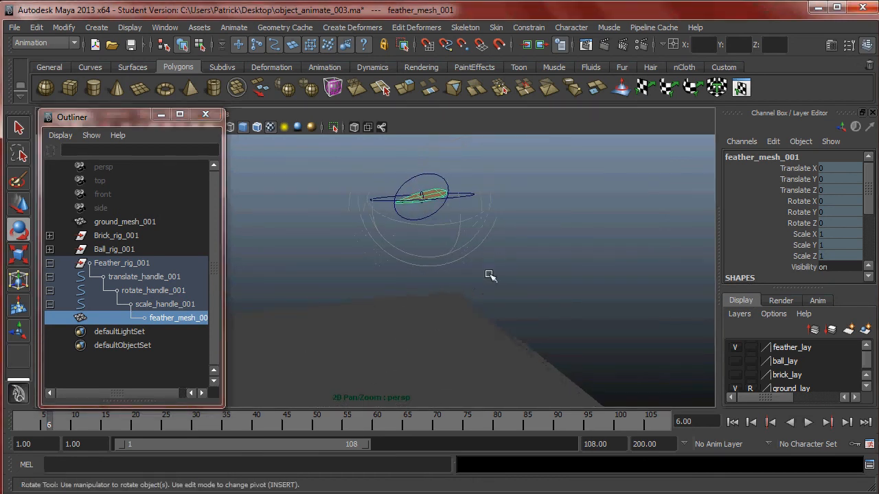
click(169, 115)
click(334, 127)
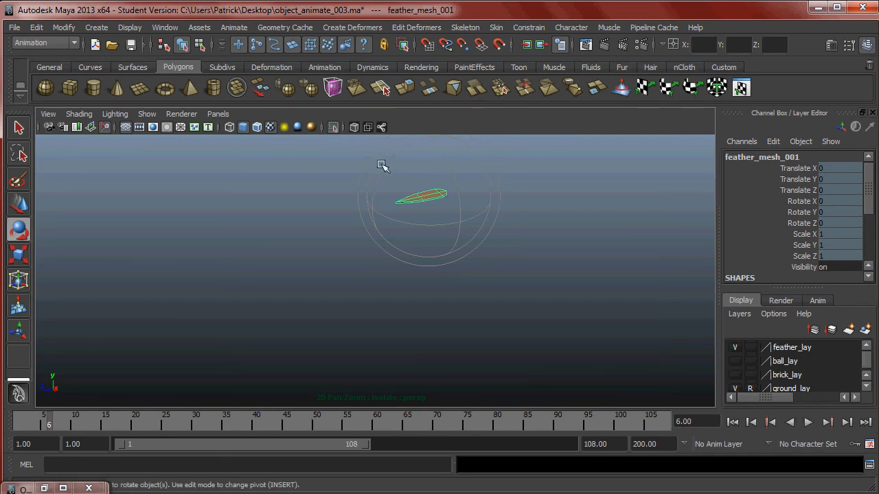
Step: Deselect the mesh, play the isolated feather's fall, and bring the rest of the scene back into view
alt+right_drag(538, 323, 405, 290)
click(467, 306)
alt+middle_drag(478, 308, 525, 287)
alt+drag(478, 282, 495, 301)
click(808, 422)
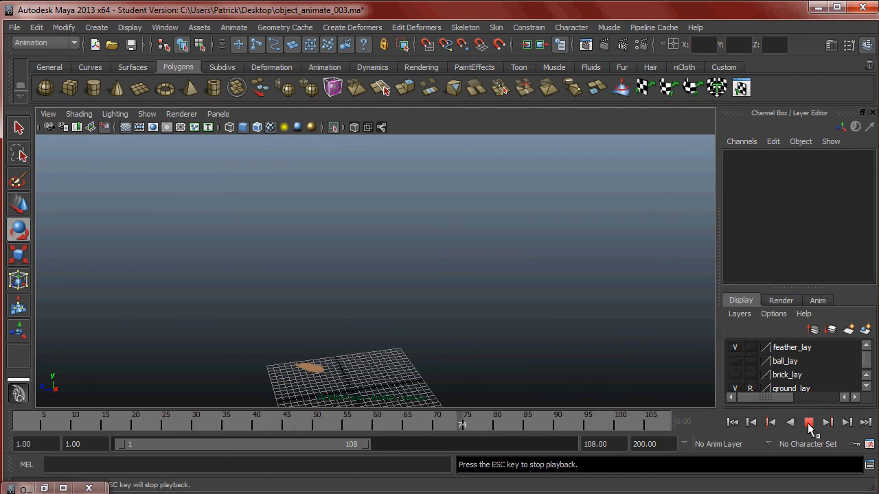
click(809, 422)
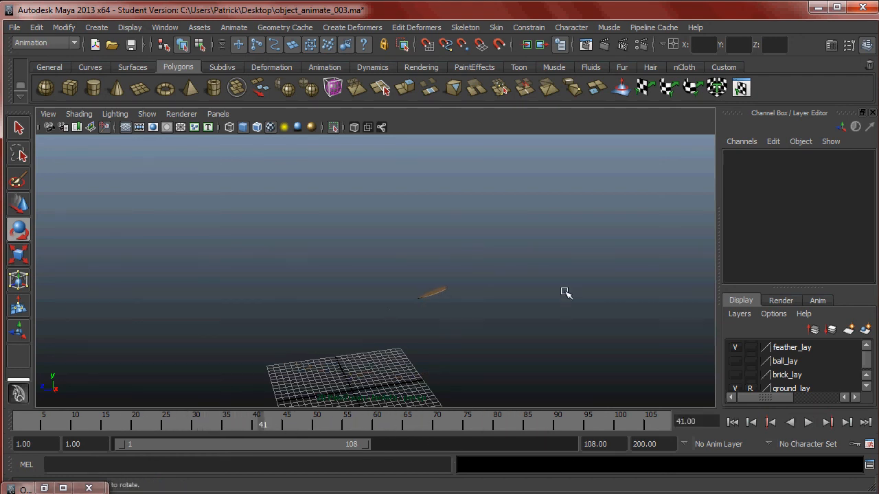
click(332, 128)
Step: Rotate the rotate handle to about X 337.987, Y -16.965, Z -2.467 at frame 43, key it and replay the swing
click(444, 279)
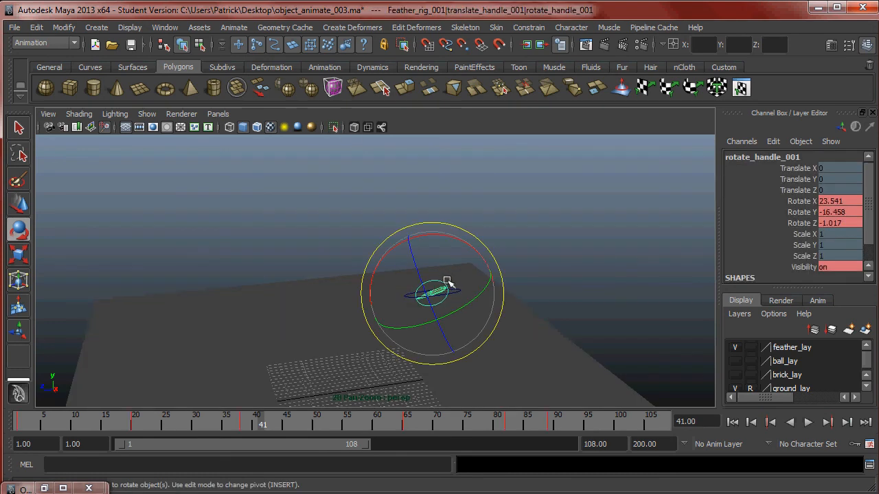
key(alt+v)
drag(185, 412, 274, 424)
key(alt+v)
drag(451, 217, 553, 194)
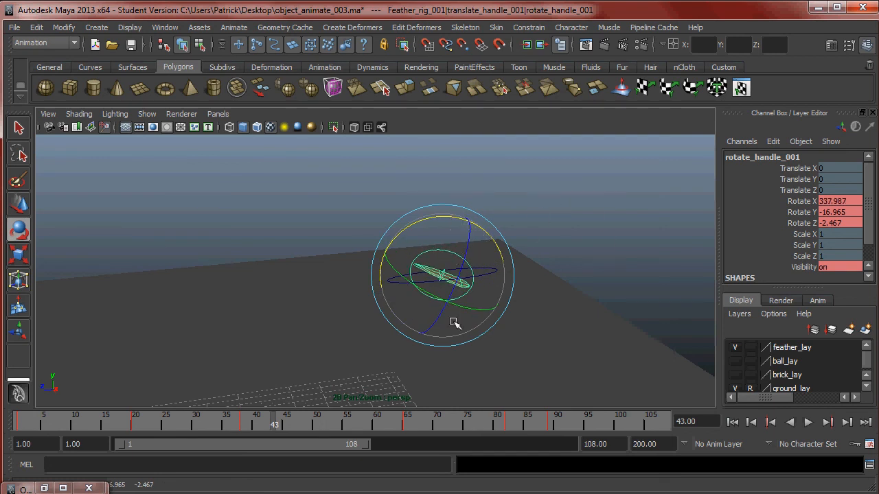
drag(289, 422, 130, 423)
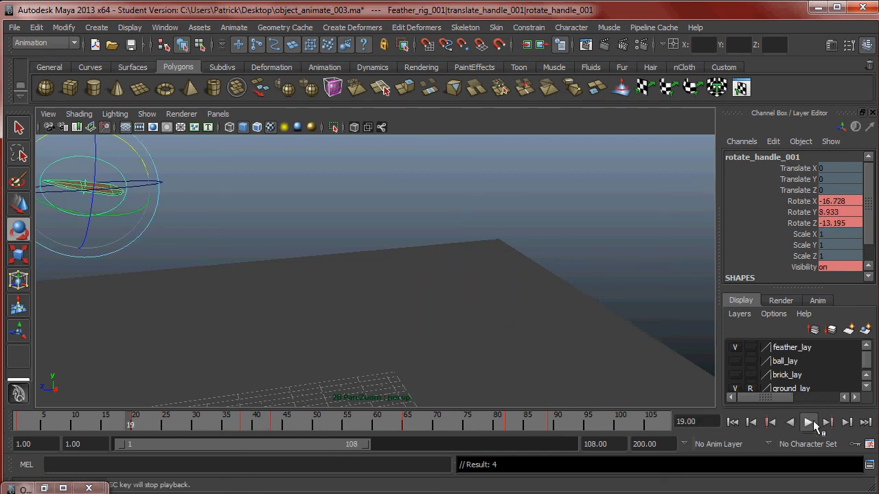
click(810, 423)
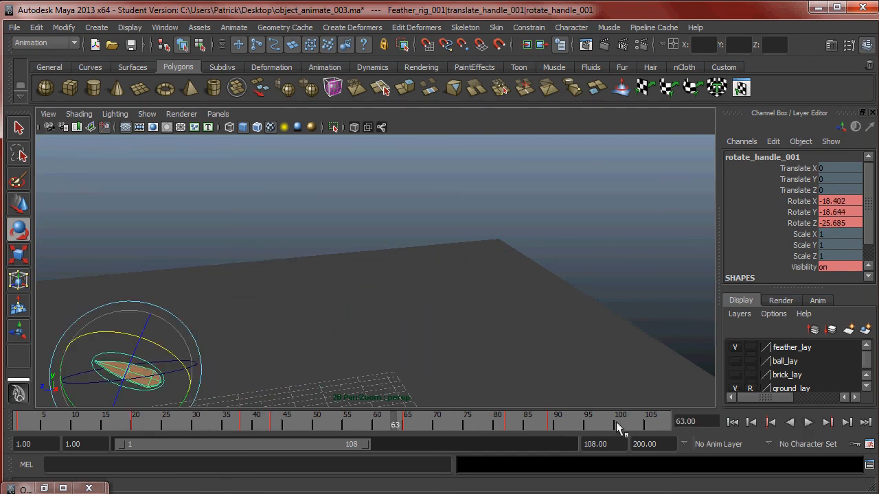
Step: Delete the rotate handle's key at frame 38 and replay the fall from a different angle
drag(283, 421, 155, 427)
right_click(243, 425)
mouse_move(308, 310)
click(271, 287)
click(808, 422)
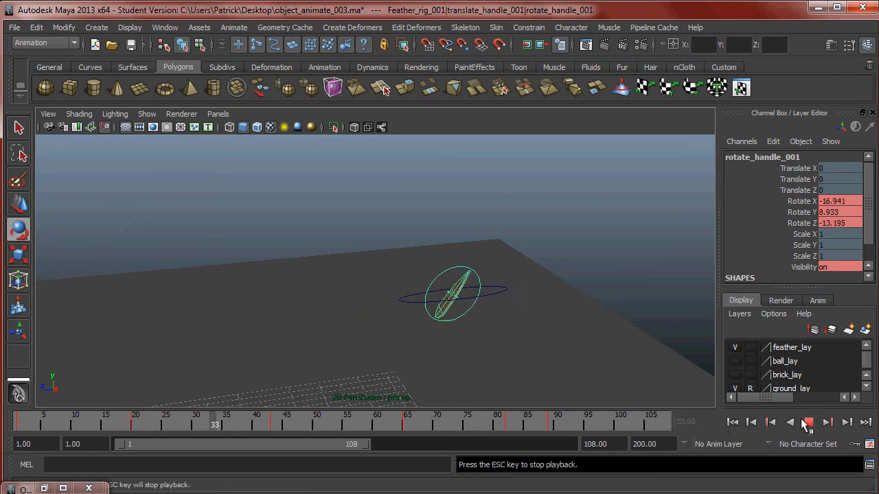
alt+middle_drag(410, 284, 473, 240)
alt+drag(473, 240, 439, 330)
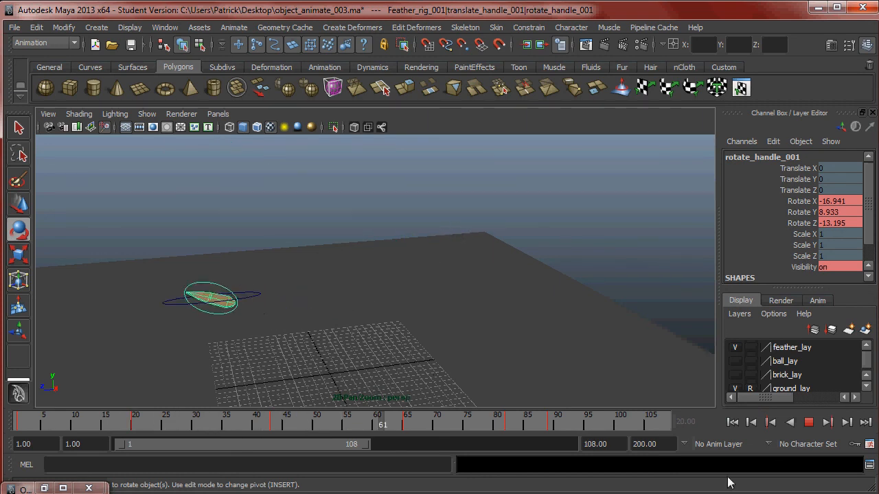
click(808, 422)
Step: Delete the rotate handle's key at frame 43
drag(436, 424, 204, 431)
drag(262, 430, 272, 429)
right_click(271, 429)
click(328, 277)
Step: Rotate the handle to about X 201.364, Y -1.672, Z -18.145 at frame 39 and key it
key(alt+v)
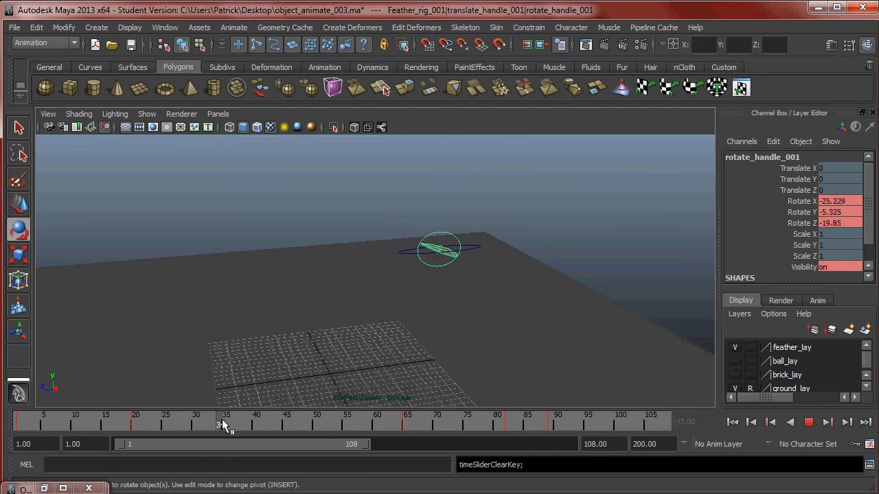
key(alt+v)
drag(450, 175, 529, 295)
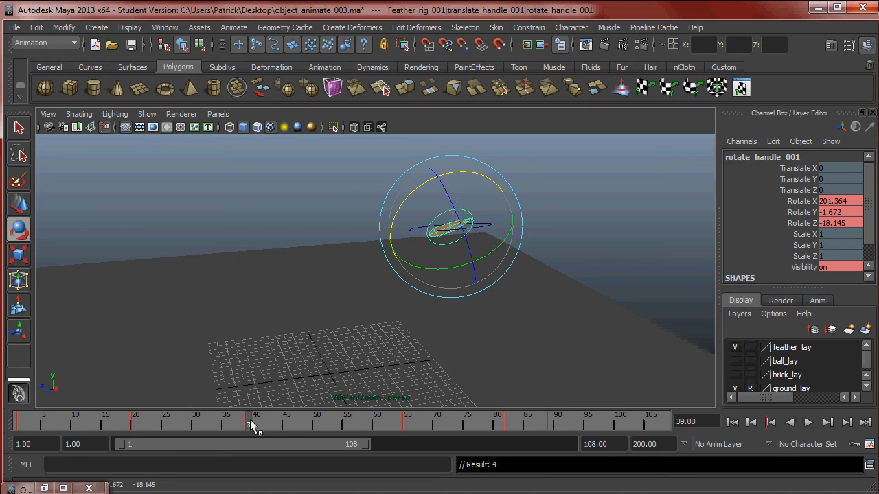
Step: Replay the feather's fall and scrub back to frame 47 to examine the rotate handle's swing
key(alt+v)
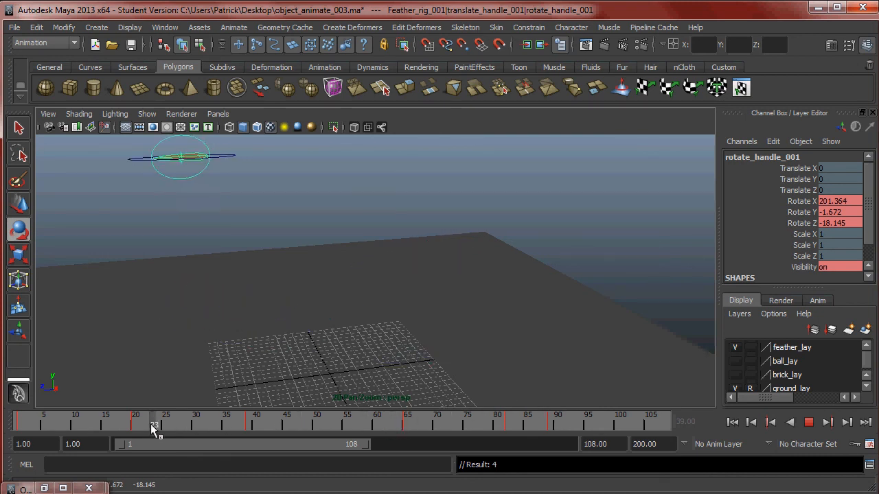
key(alt+v)
click(809, 422)
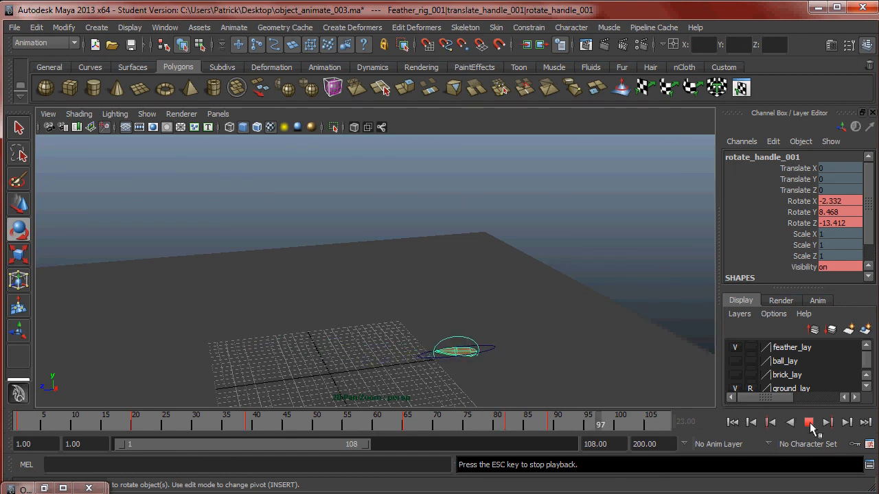
mouse_move(465, 422)
mouse_down()
mouse_move(180, 430)
mouse_move(399, 426)
mouse_move(298, 426)
mouse_up()
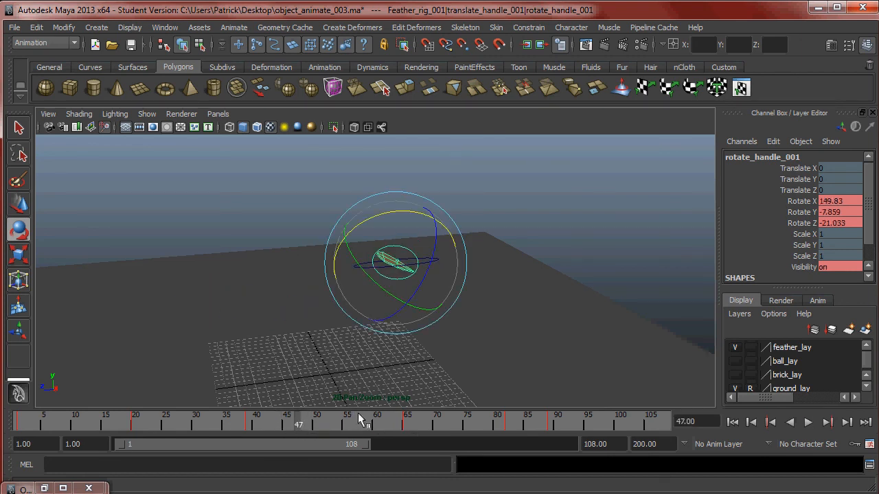
Step: Snap the rotate handle's keys between frames 57 and 93 and replay the fall
shift+drag(361, 420, 574, 422)
right_click(539, 420)
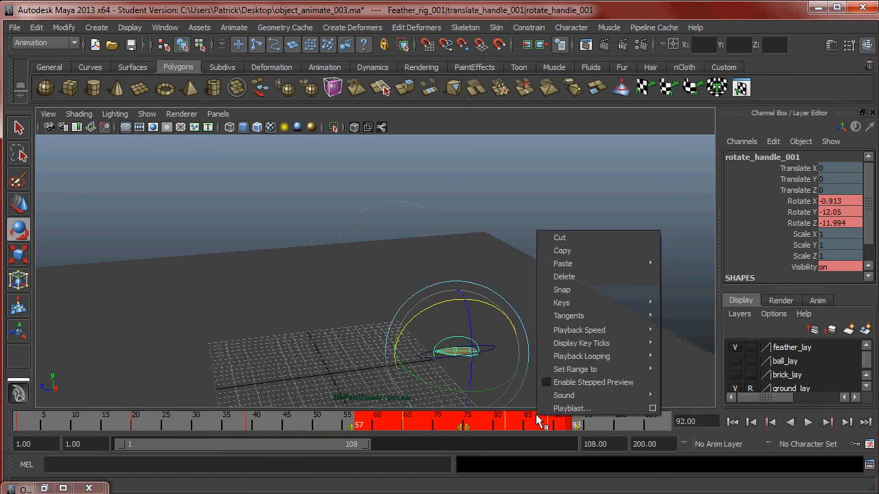
click(581, 289)
mouse_move(226, 427)
mouse_down()
mouse_move(135, 439)
mouse_move(214, 440)
mouse_up()
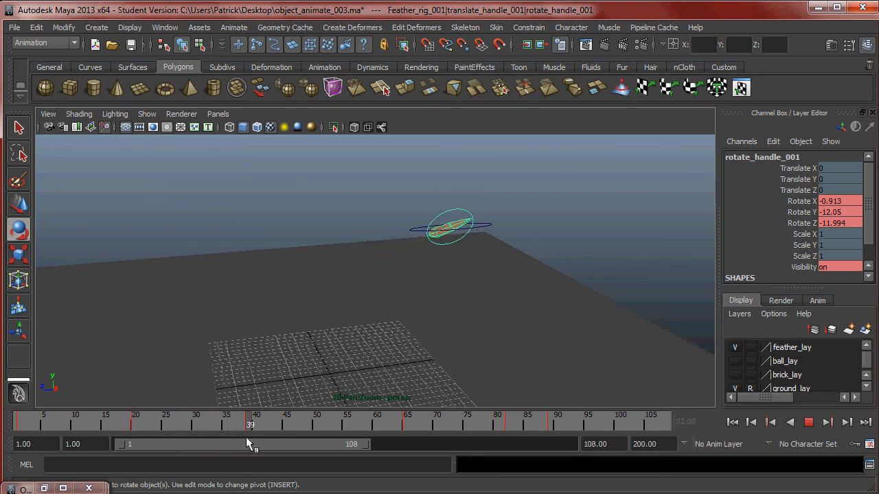
Step: Delete the rotate handle's keys between frames 59 and 96 and replay the fall
drag(255, 437, 590, 422)
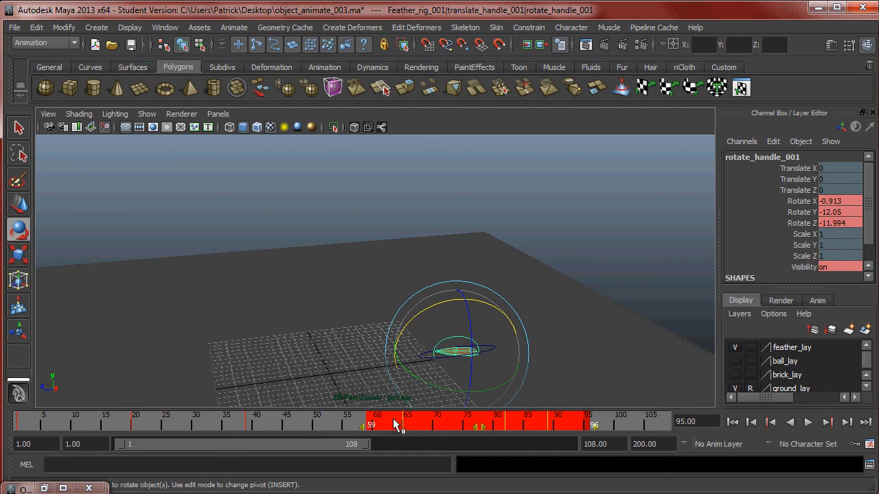
right_click(426, 426)
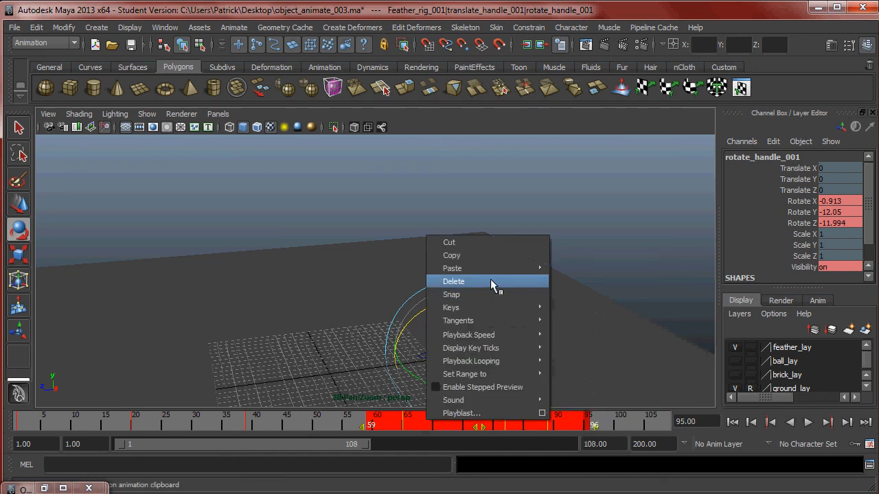
click(490, 280)
key(alt+v)
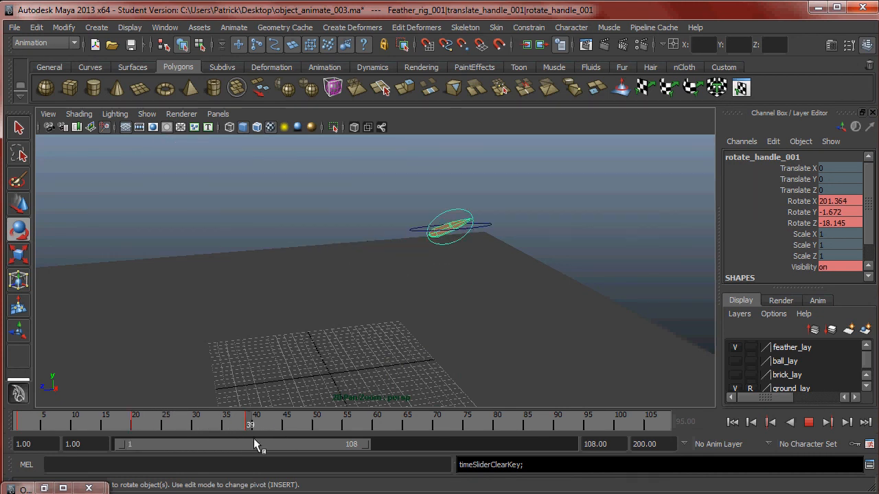
Step: Rotate the handle to about X 144.915, Y -1.672, Z -18.145 at frame 58, key it and replay
mouse_move(370, 427)
mouse_down()
mouse_move(151, 429)
mouse_move(365, 426)
mouse_up()
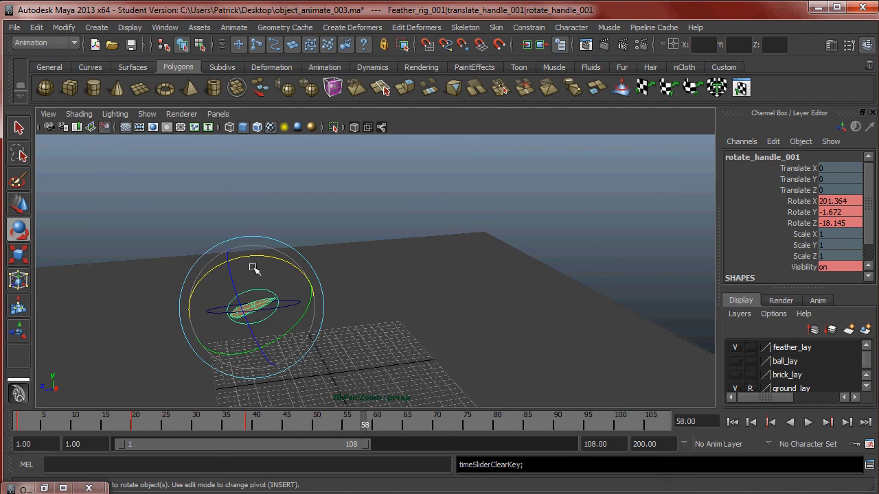
drag(255, 256, 304, 274)
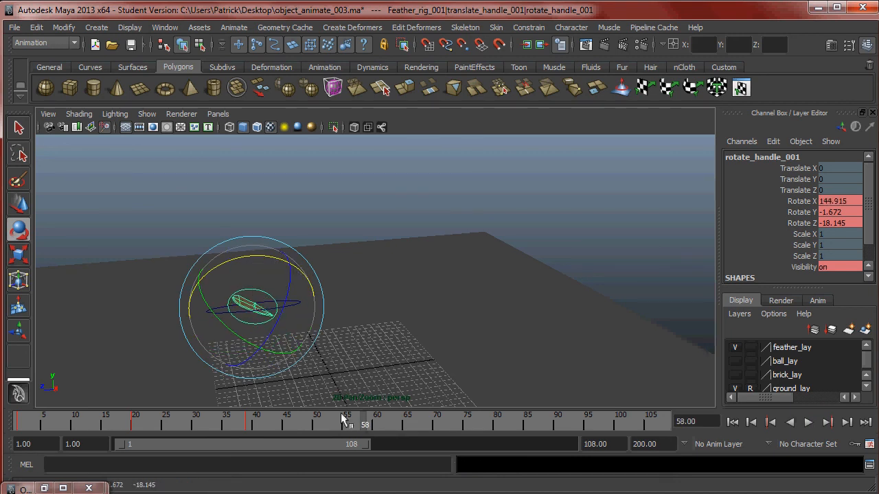
key(alt+v)
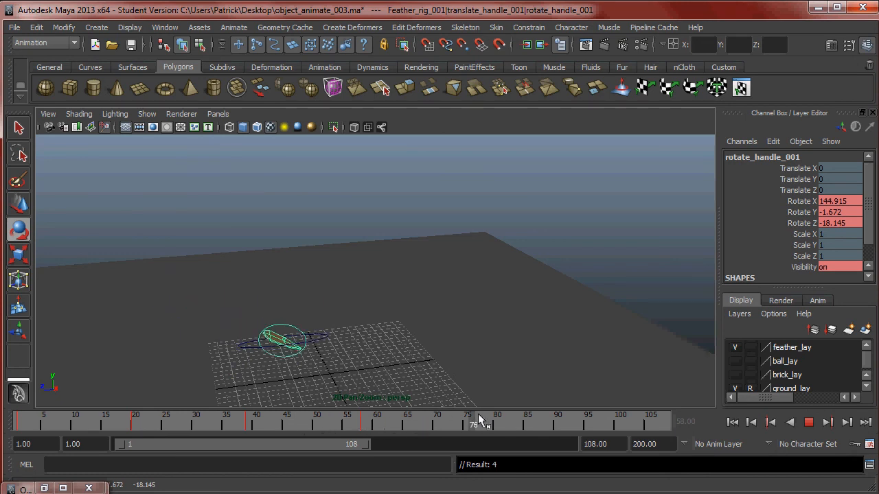
Step: Tilt the rotate handle for the final swing near frame 84, key it and scrub back to frame 10
key(alt+v)
drag(425, 311, 390, 334)
drag(522, 427, 75, 427)
Step: Deselect the rotate handle and replay the whole fall from a different angle
alt+drag(570, 226, 501, 255)
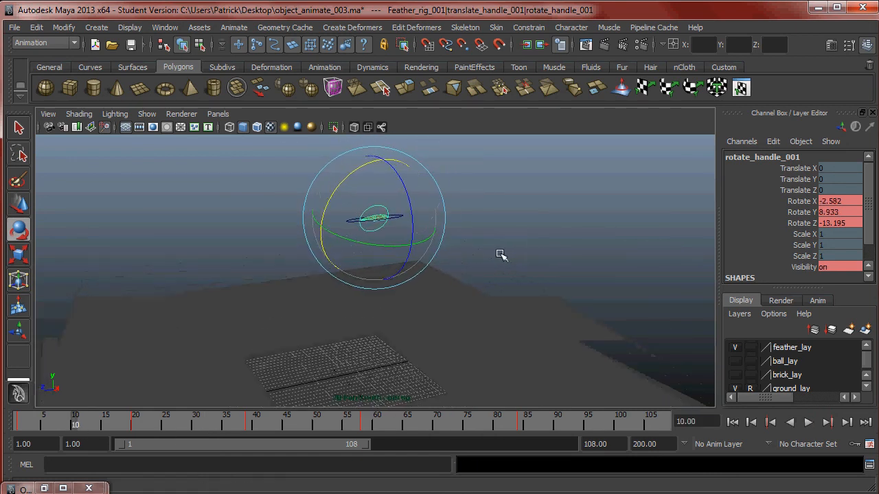
click(524, 245)
click(809, 422)
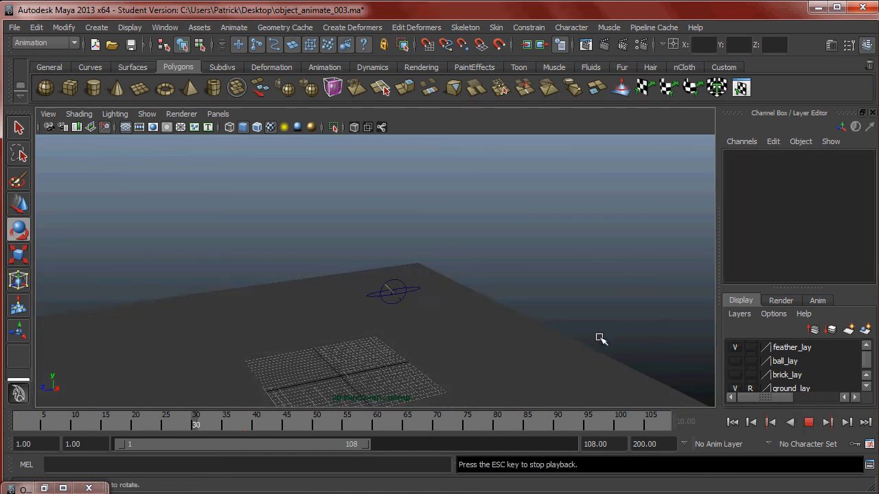